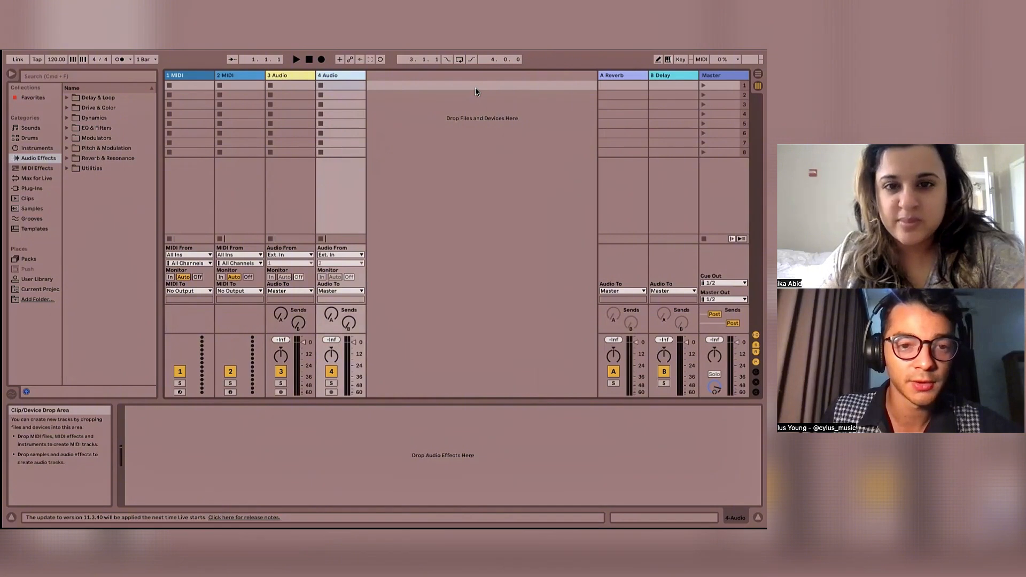
# Show the Arrangement View and return to the Session View
pyautogui.press('Tab')
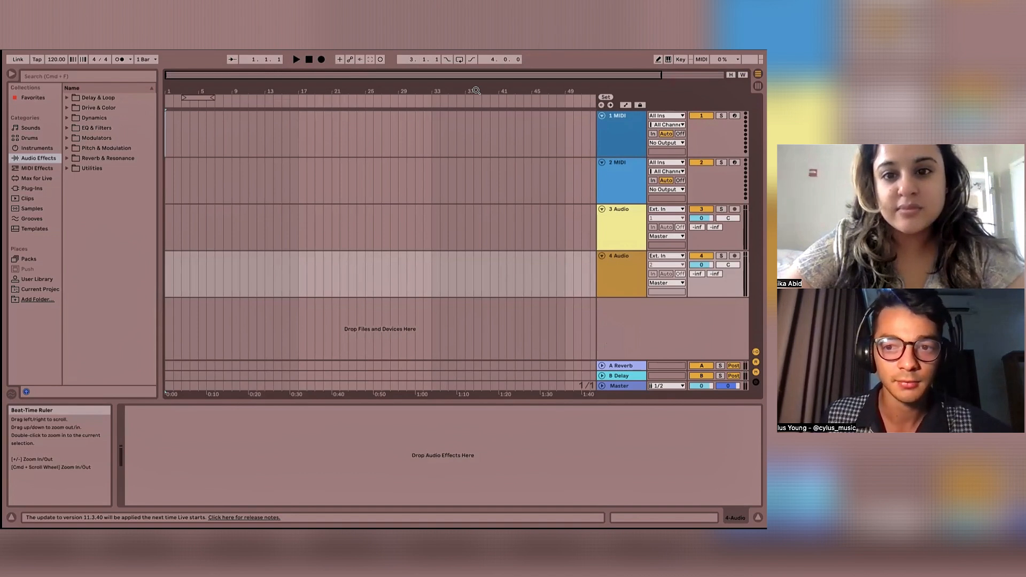
pyautogui.press('Tab')
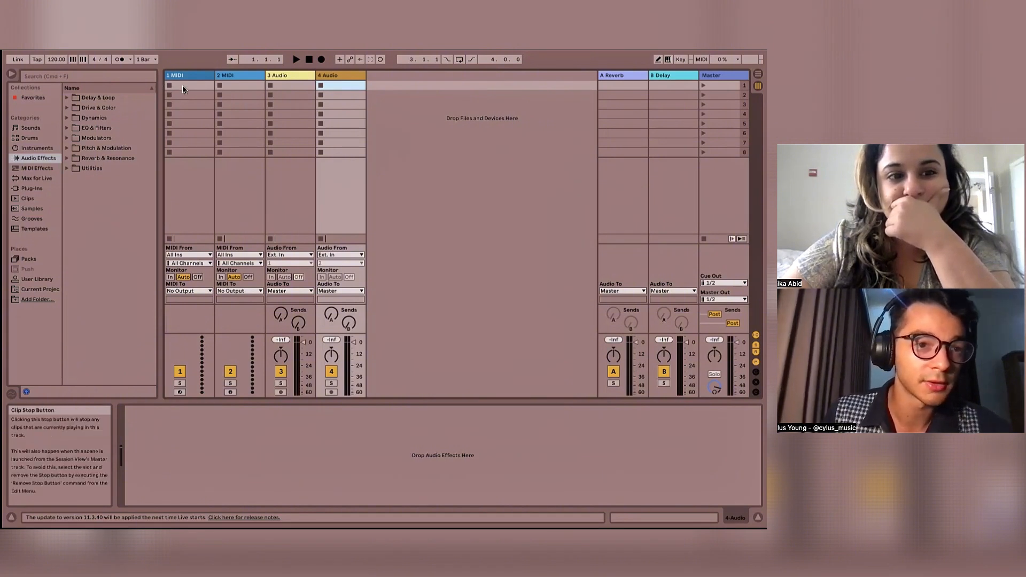
# Search the browser for "loops", switch to the Grooves category and clear the search
pyautogui.click(98, 76)
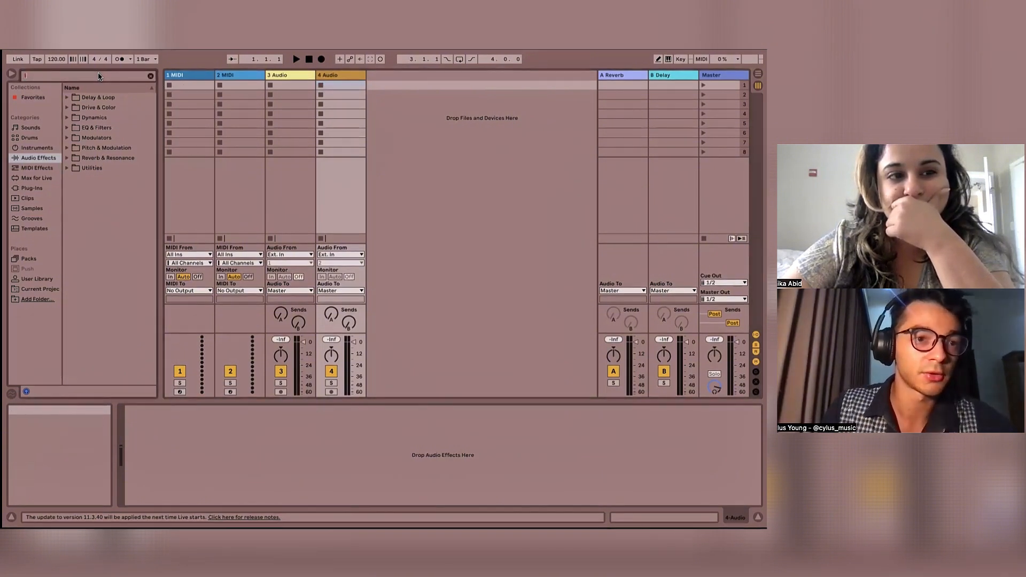
pyautogui.write('loops')
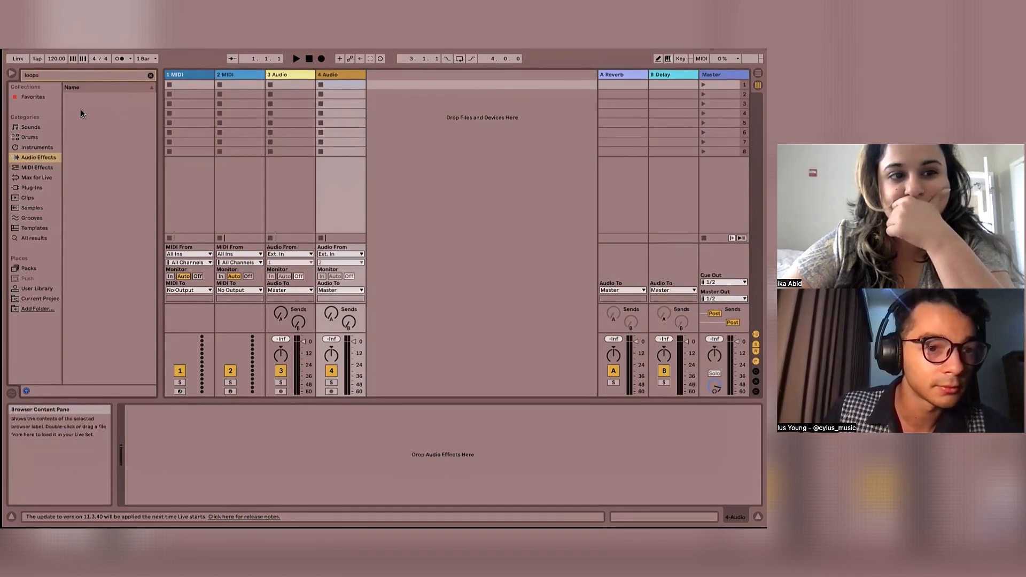
pyautogui.click(33, 217)
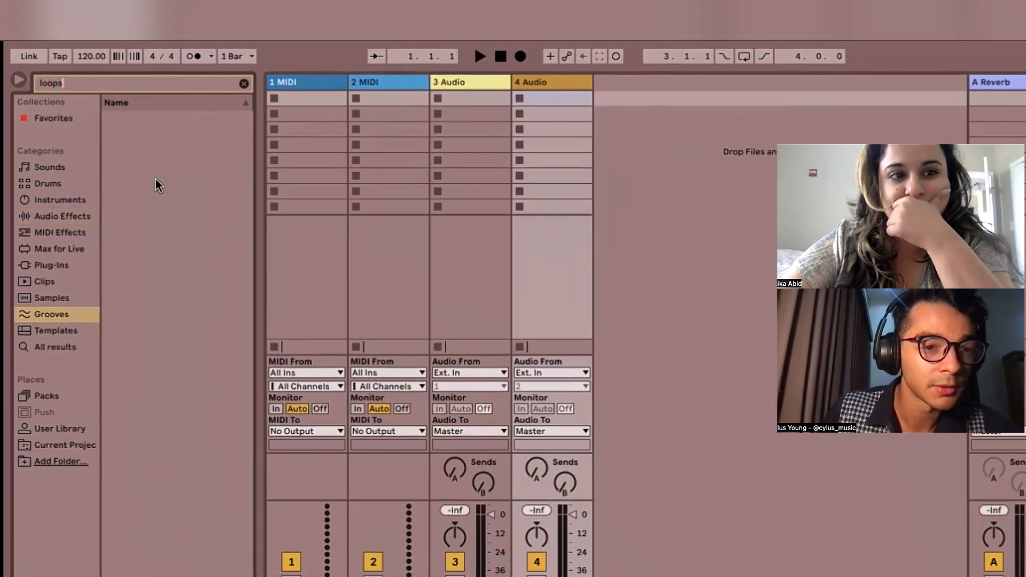
pyautogui.click(245, 81)
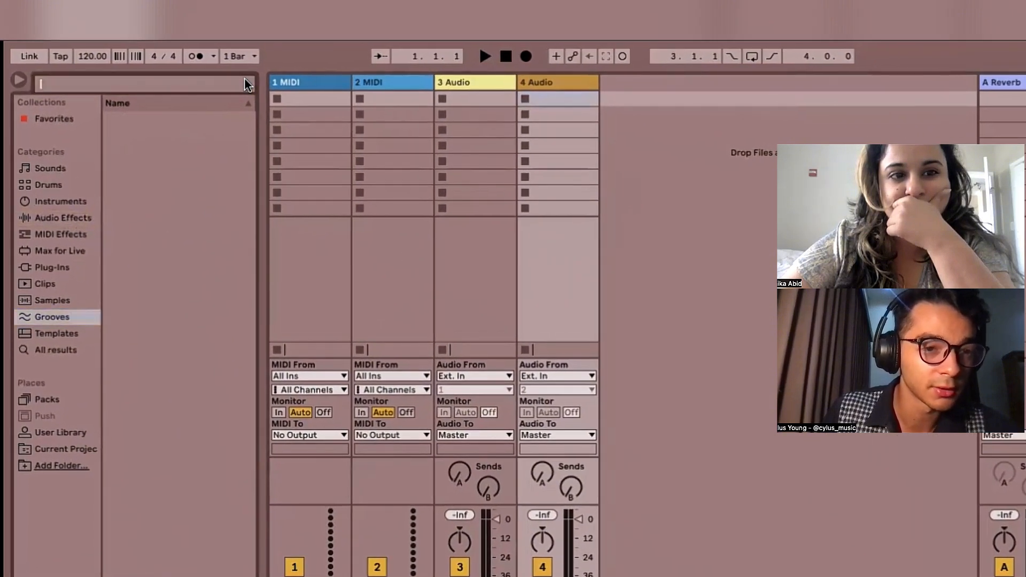
# Place the Boogie Early 16ths groove as a clip in the first slot of the 1 MIDI track and launch it
pyautogui.click(147, 235)
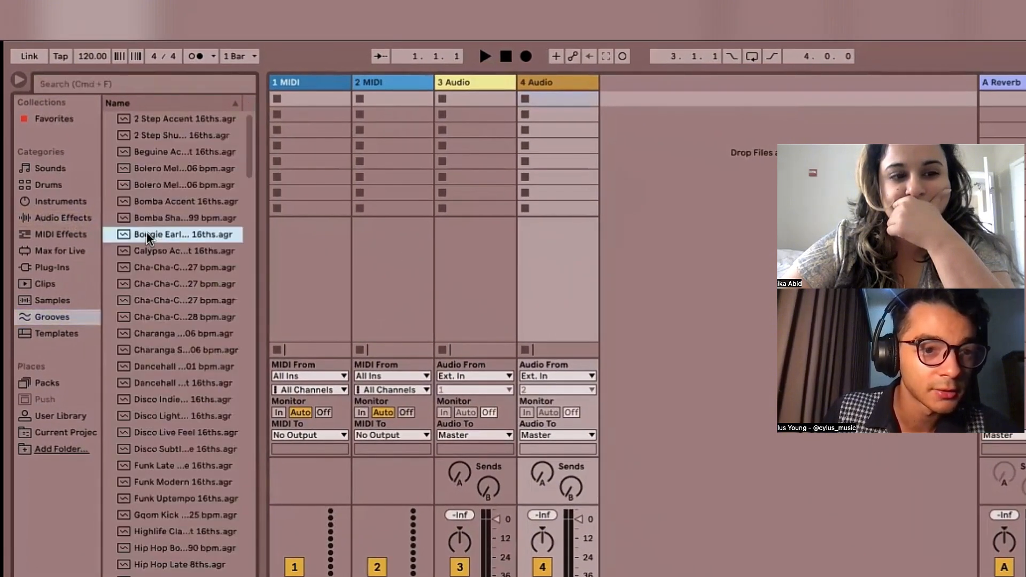
pyautogui.scroll(-1, 148, 229)
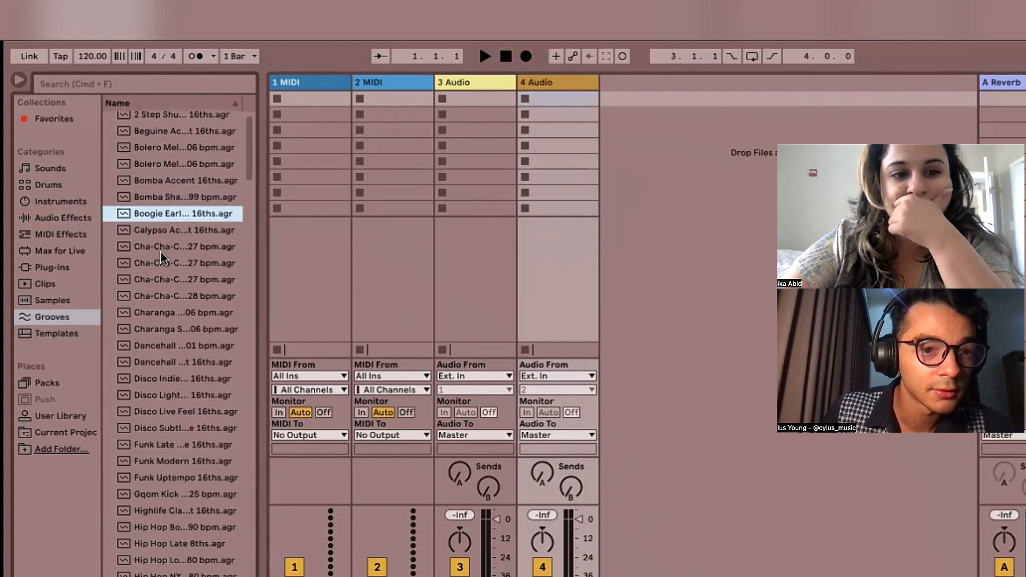
pyautogui.moveTo(143, 210); pyautogui.dragTo(297, 100)
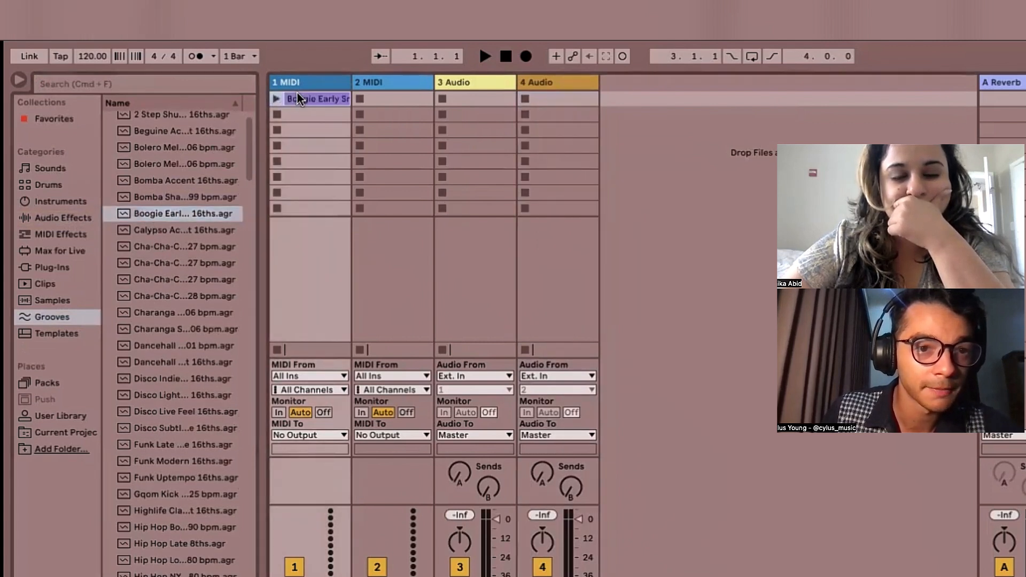
pyautogui.click(277, 98)
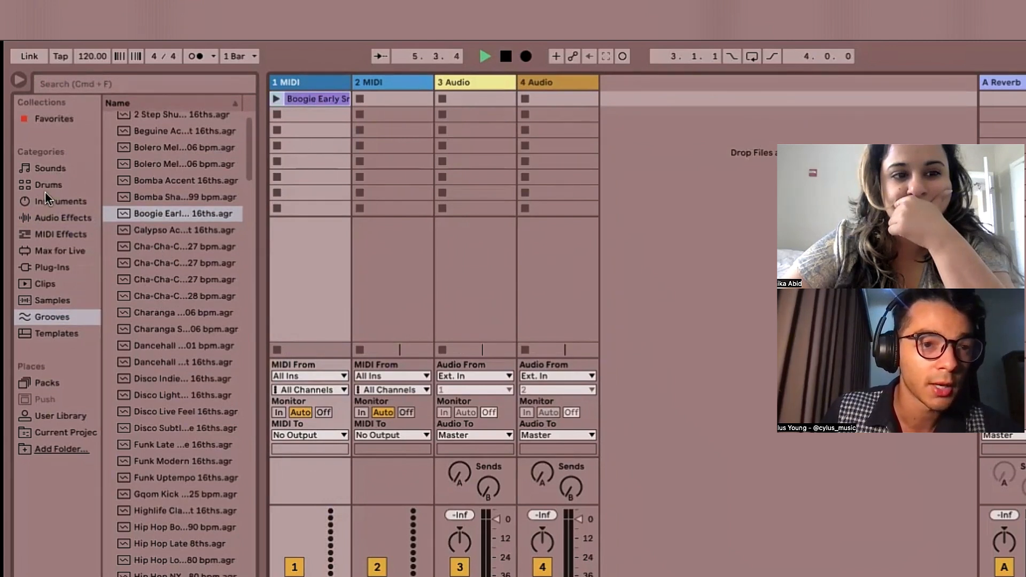
# Load the first Mallets preset from Sounds, "A Brief Hi...hime.adv", onto the 1 MIDI track
pyautogui.click(54, 169)
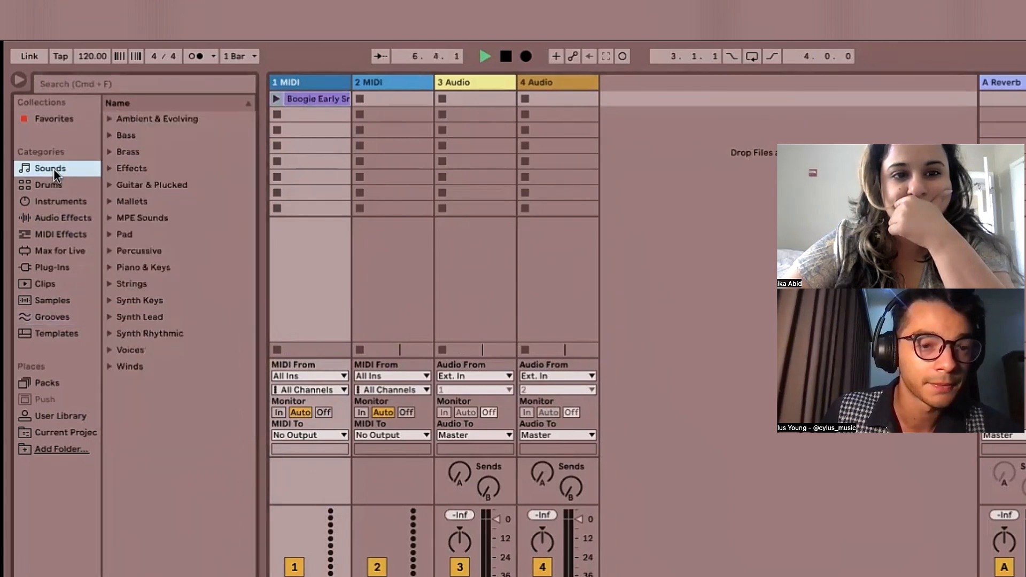
pyautogui.click(105, 200)
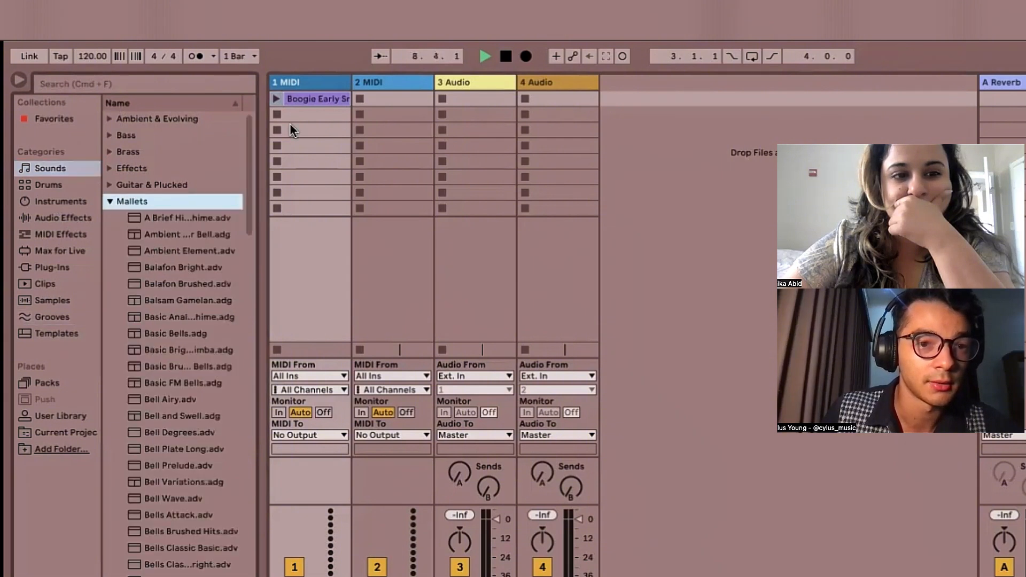
pyautogui.click(317, 99)
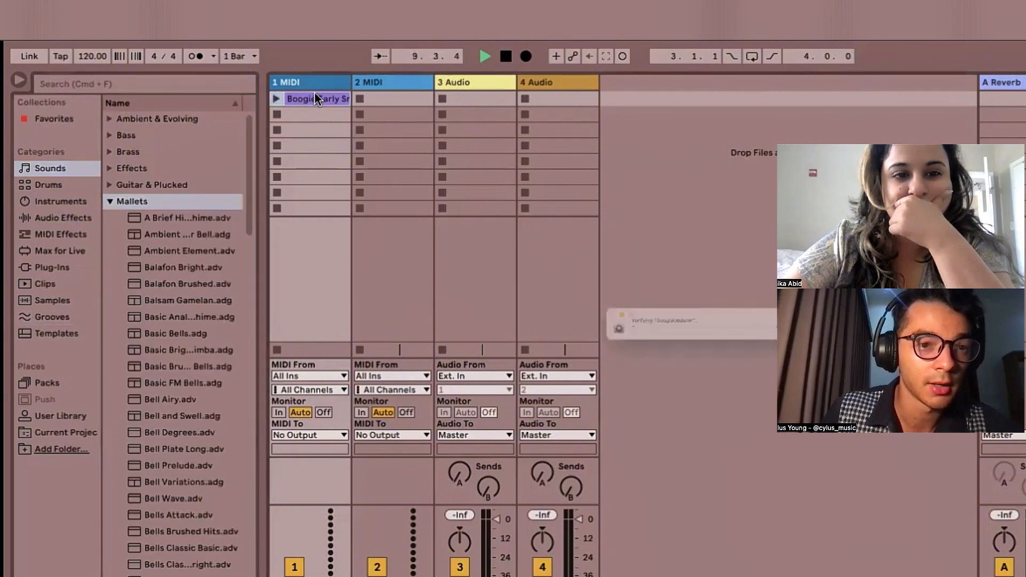
pyautogui.click(140, 216)
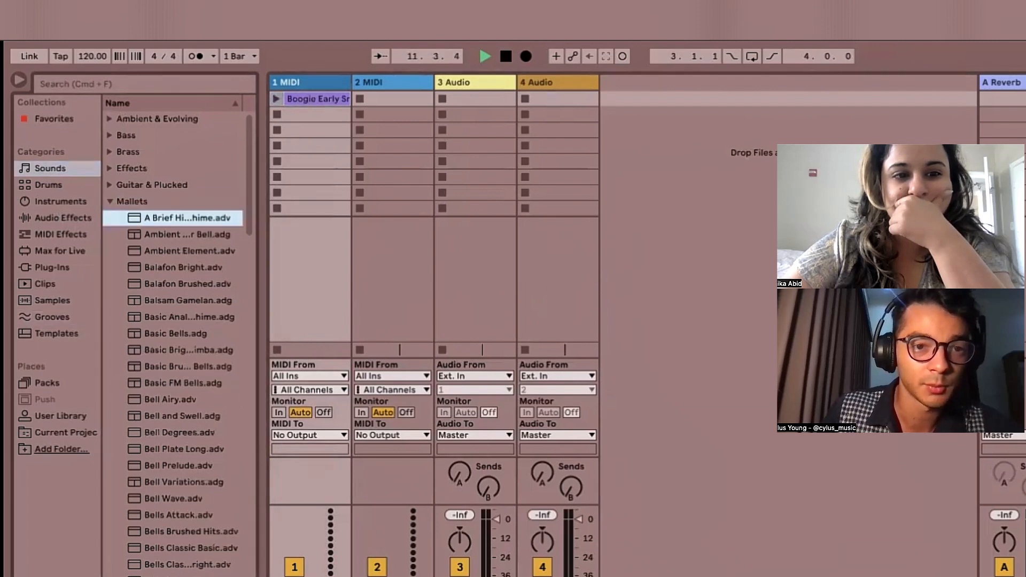
pyautogui.moveTo(140, 218); pyautogui.dragTo(275, 136)
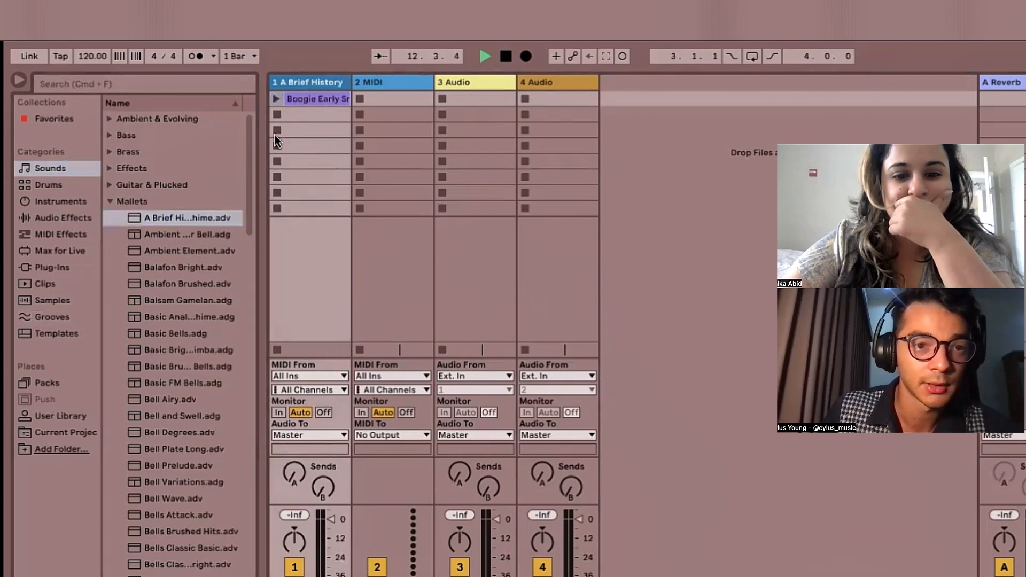
# Play the Boogie clip with its mallet sound and check the Arrangement View before returning to the Session View
pyautogui.click(276, 99)
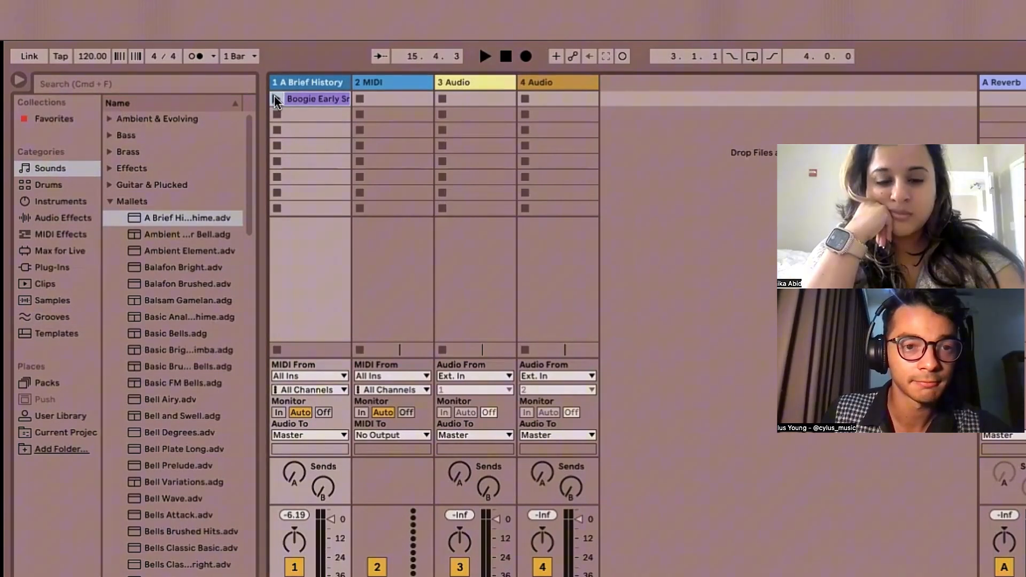
pyautogui.click(277, 99)
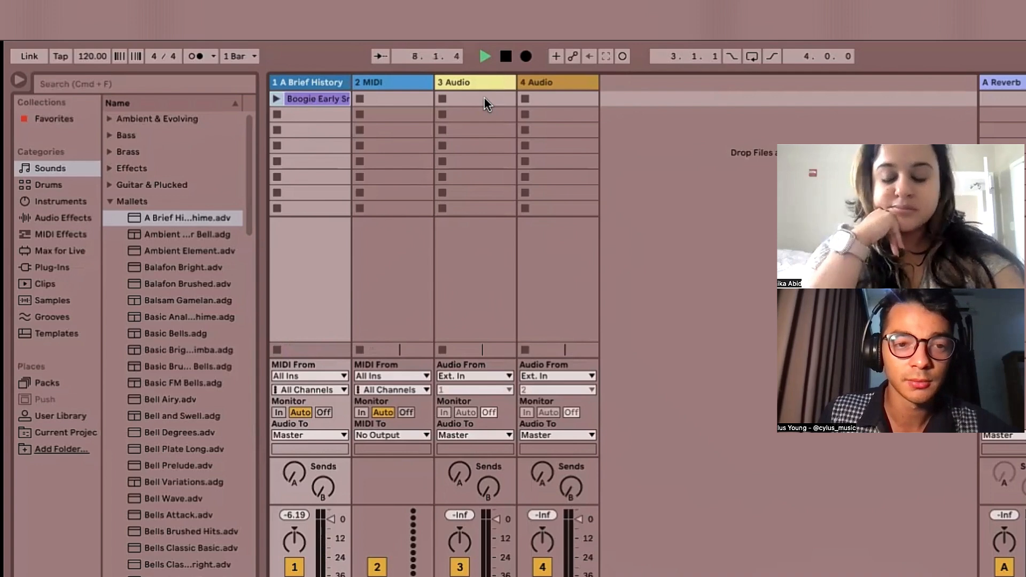
pyautogui.press('Tab')
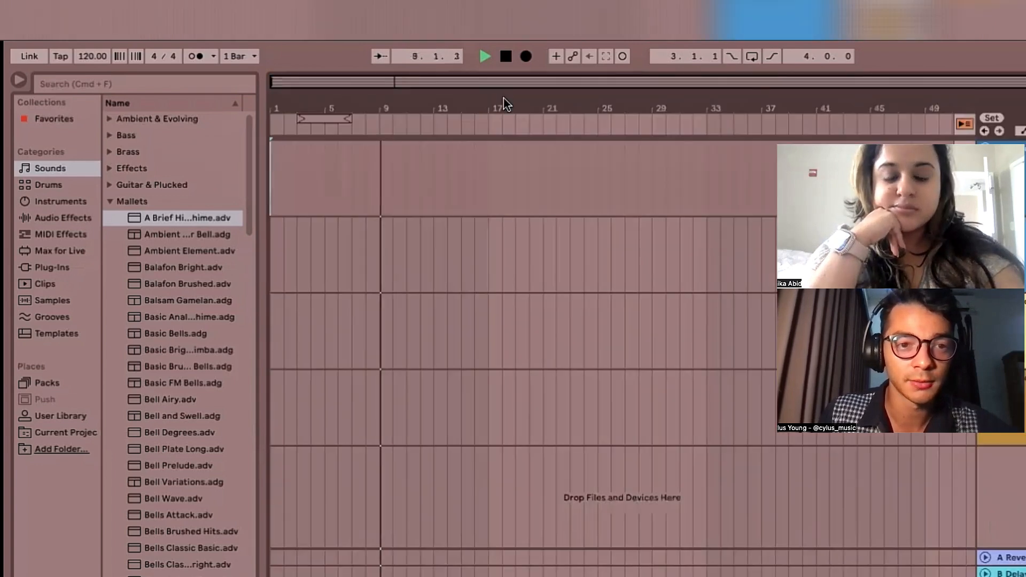
pyautogui.press('Tab')
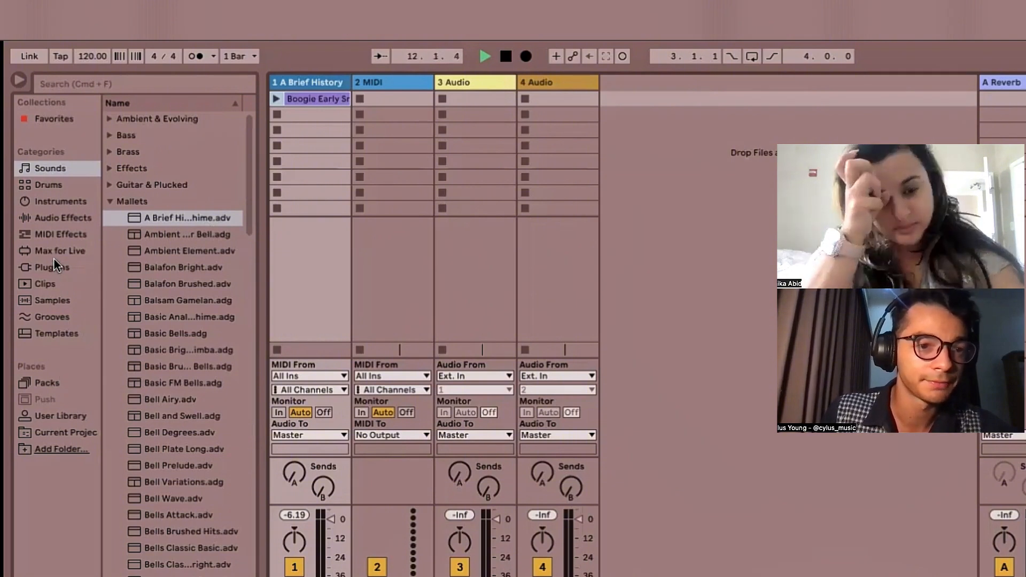
# Place the last listed Cha-Cha-Cha groove as a clip in the first slot of the 3 Audio track
pyautogui.click(37, 316)
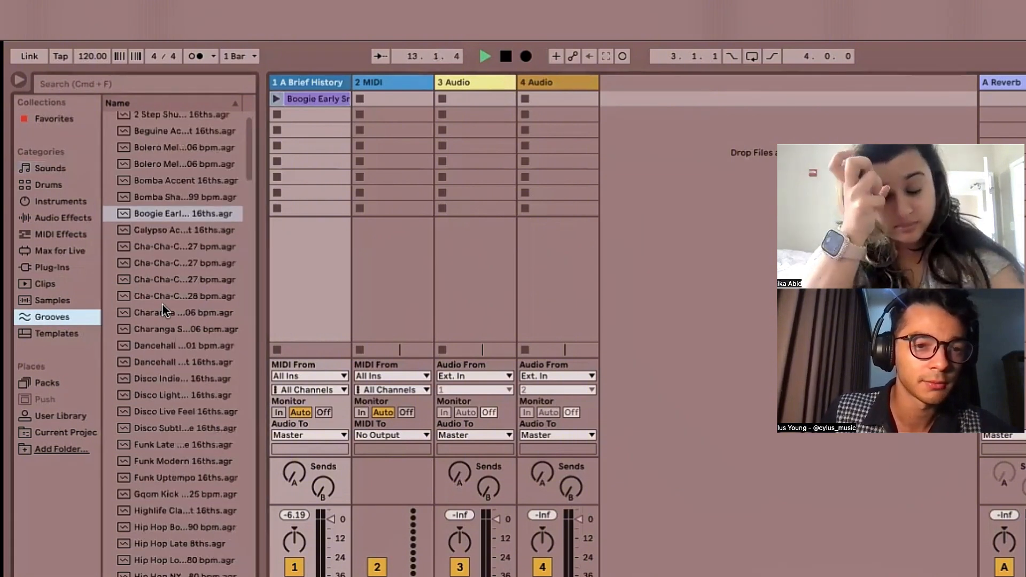
pyautogui.moveTo(149, 296); pyautogui.dragTo(461, 92)
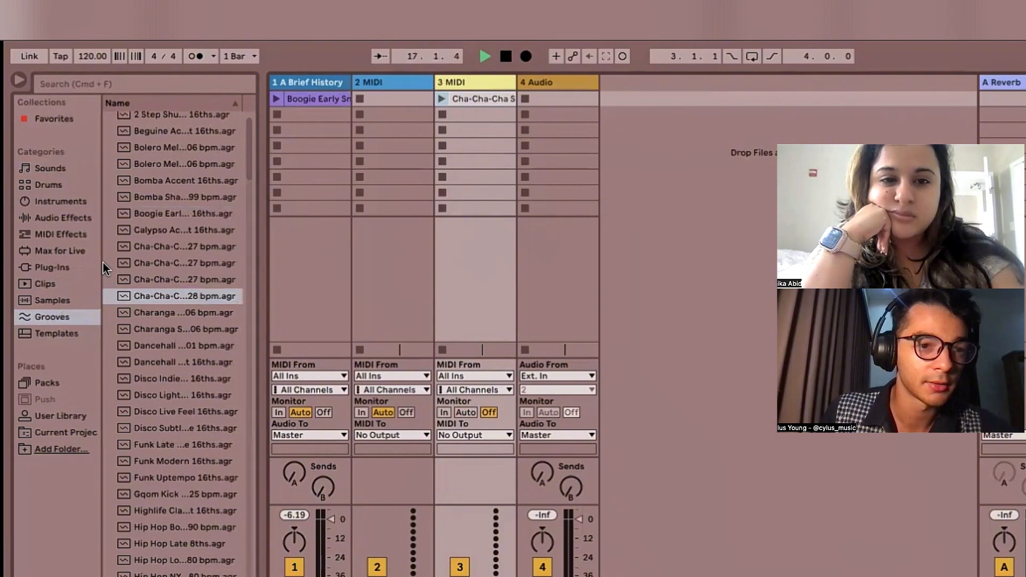
# Load the 606 Core Kit from Drums onto the Cha-Cha-Cha clip's track, play the clip and stop playback
pyautogui.click(38, 219)
pyautogui.click(44, 203)
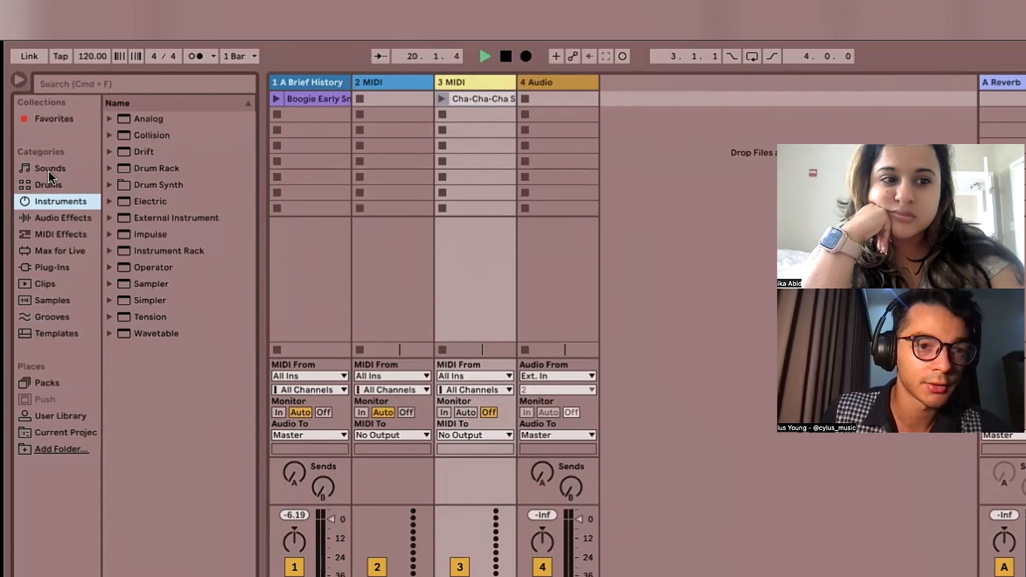
pyautogui.click(50, 185)
pyautogui.click(134, 166)
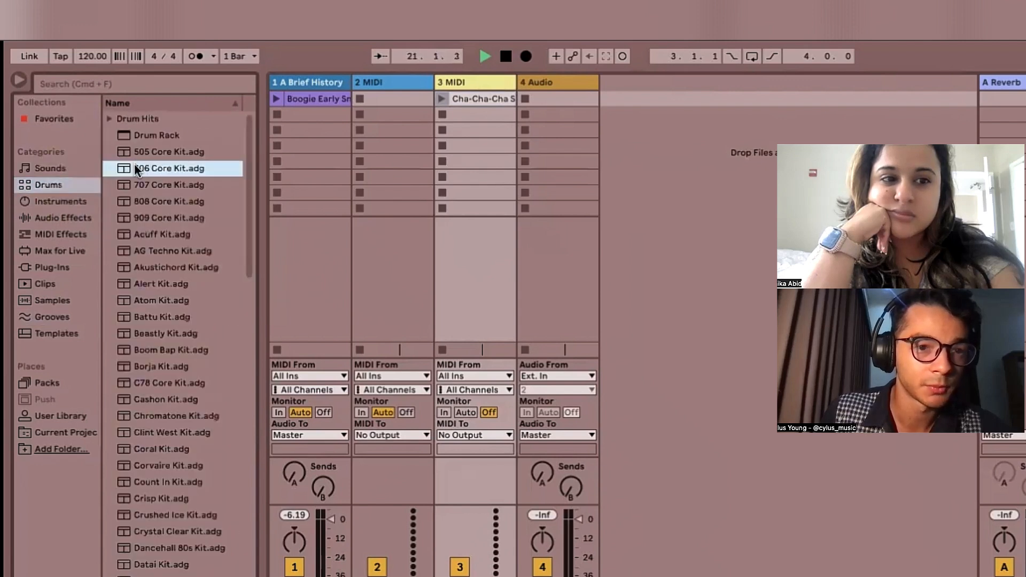
pyautogui.moveTo(129, 166); pyautogui.dragTo(477, 92)
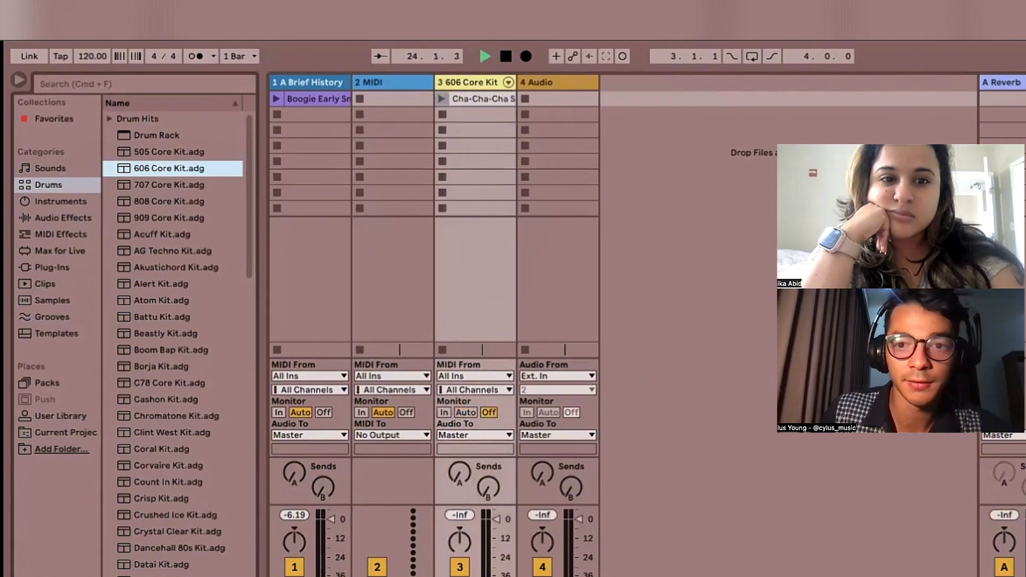
pyautogui.press('Return')
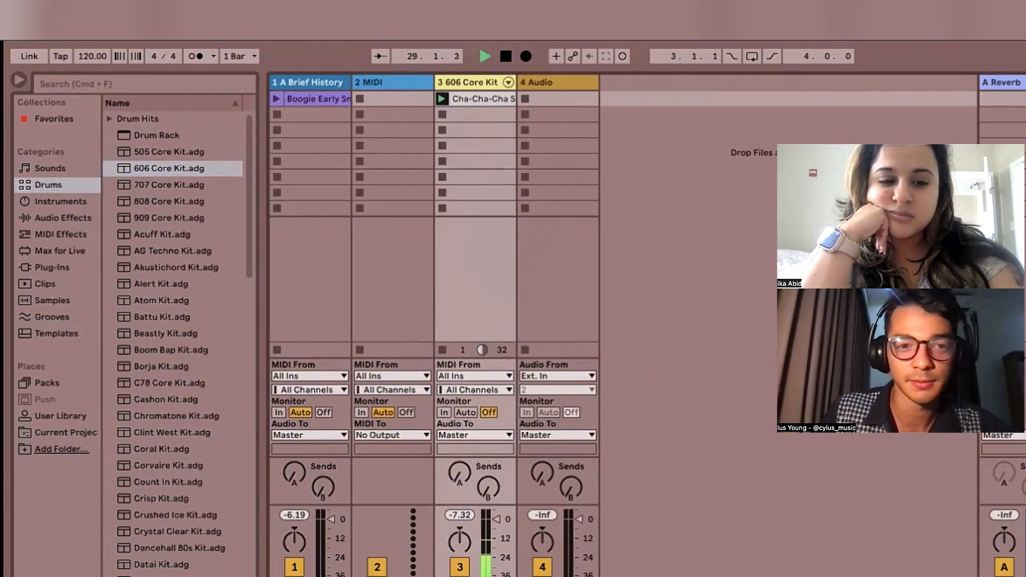
pyautogui.press('space')
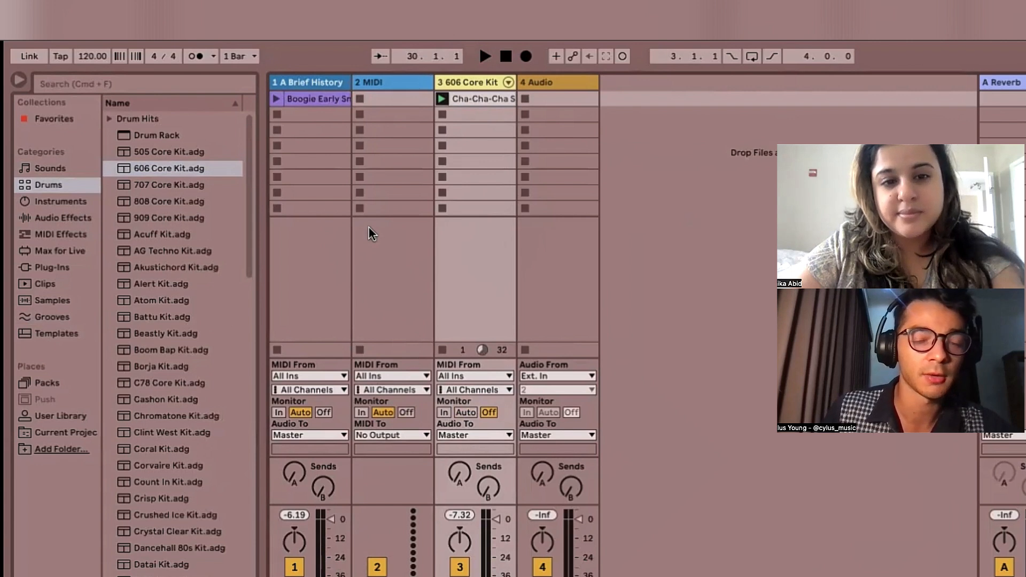
# Switch to the Arrangement View and select the first track's lane
pyautogui.press('Tab')
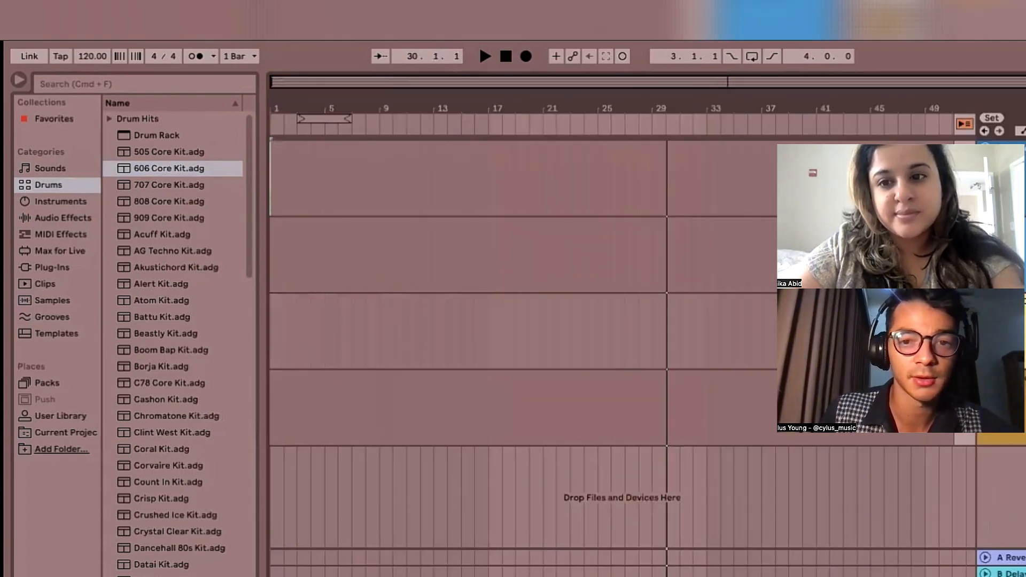
pyautogui.click(737, 332)
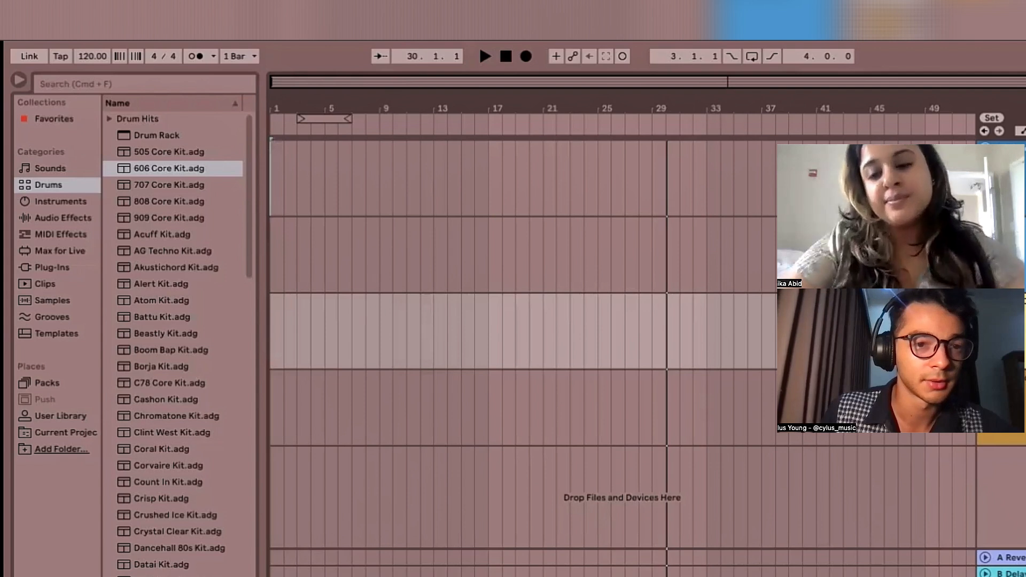
pyautogui.click(312, 182)
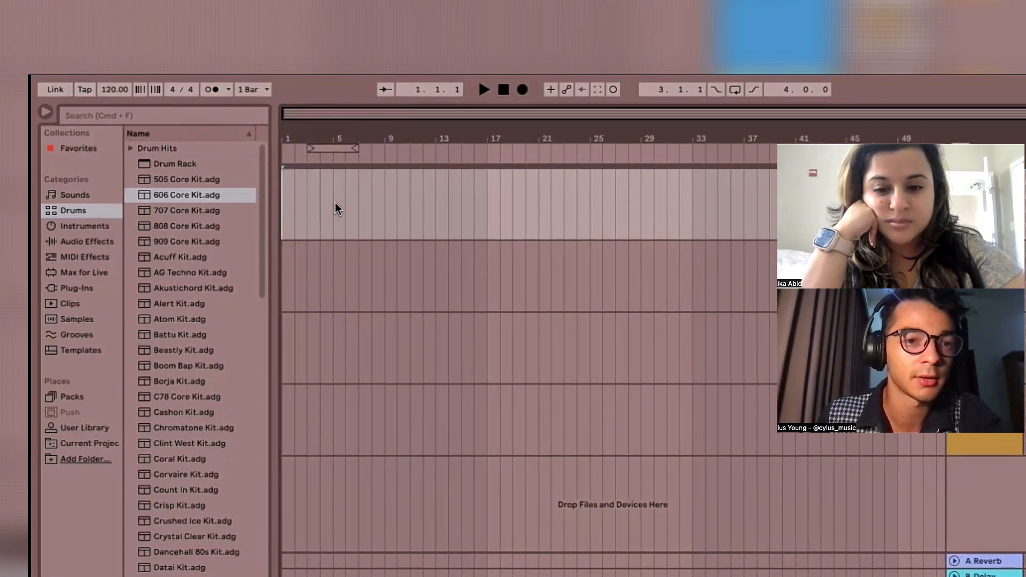
# Tap in a song tempo of 94.83 BPM with four beats
pyautogui.click(83, 90)
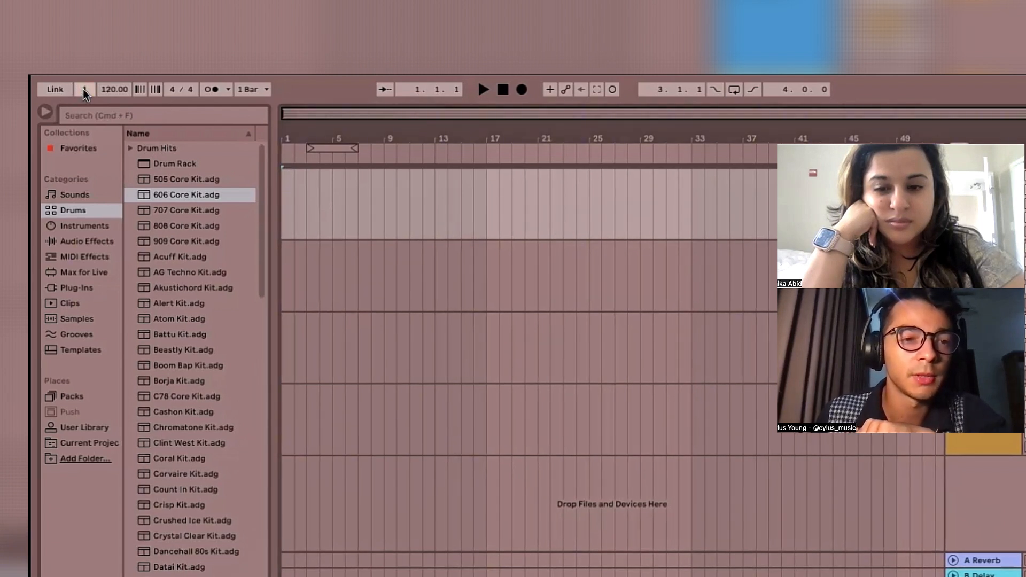
pyautogui.click(84, 89)
pyautogui.click(83, 89)
pyautogui.click(83, 89)
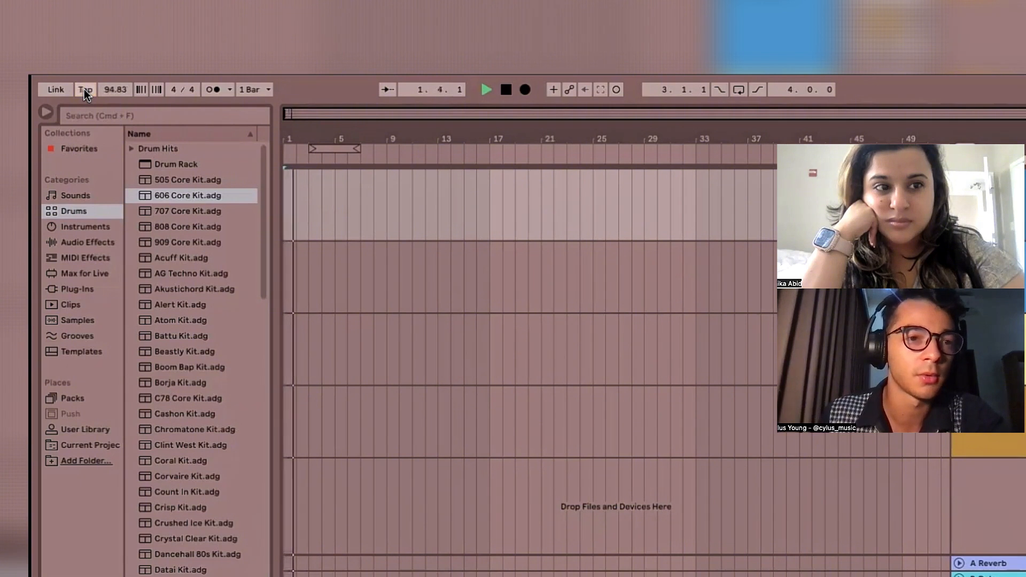
# Set the song tempo to 120 BPM and stop playback
pyautogui.click(114, 89)
pyautogui.write('120')
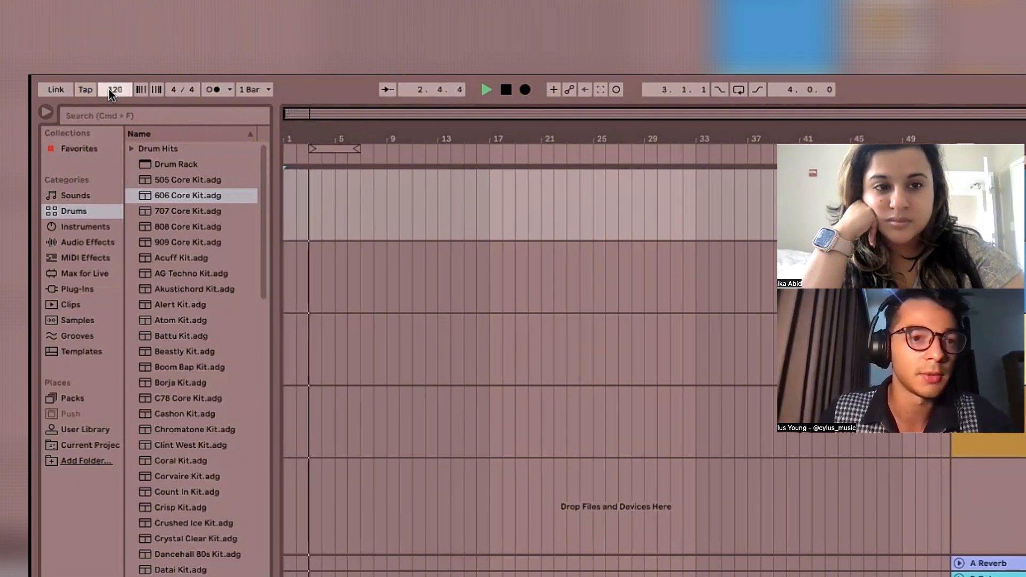
pyautogui.press('Return')
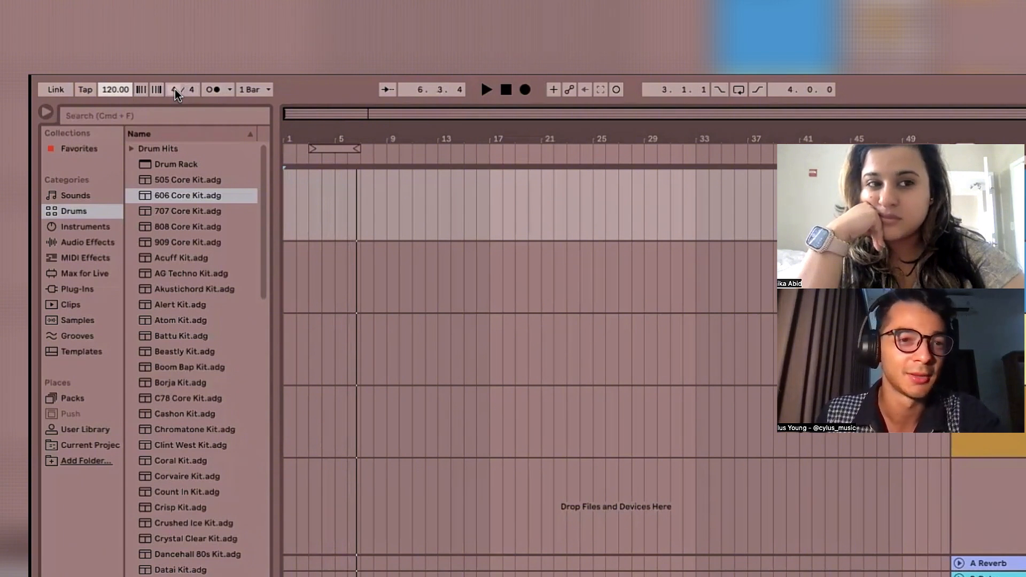
# Turn on the metronome, set its count-in to 1 Bar and check the setting
pyautogui.click(175, 88)
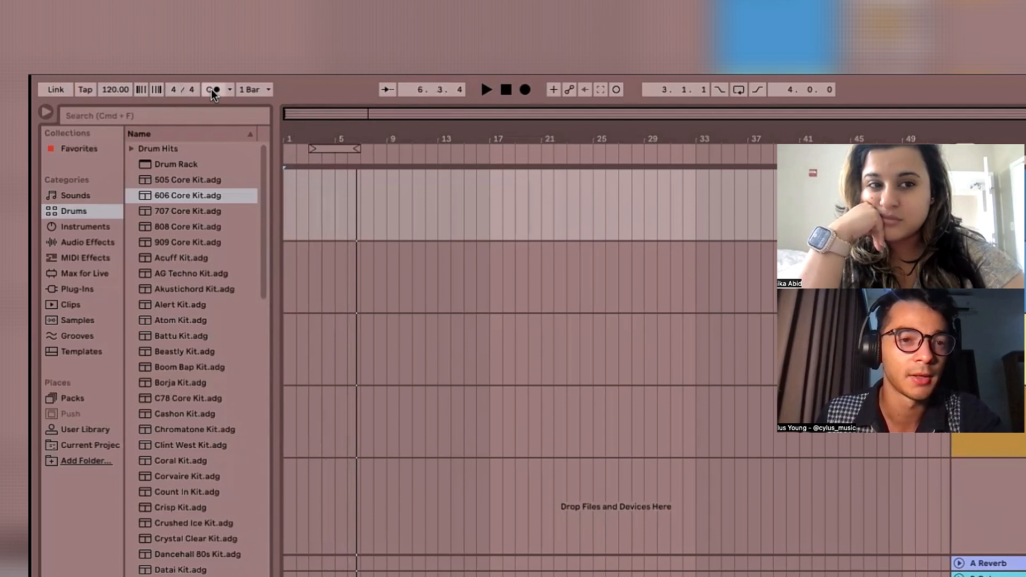
pyautogui.click(229, 89)
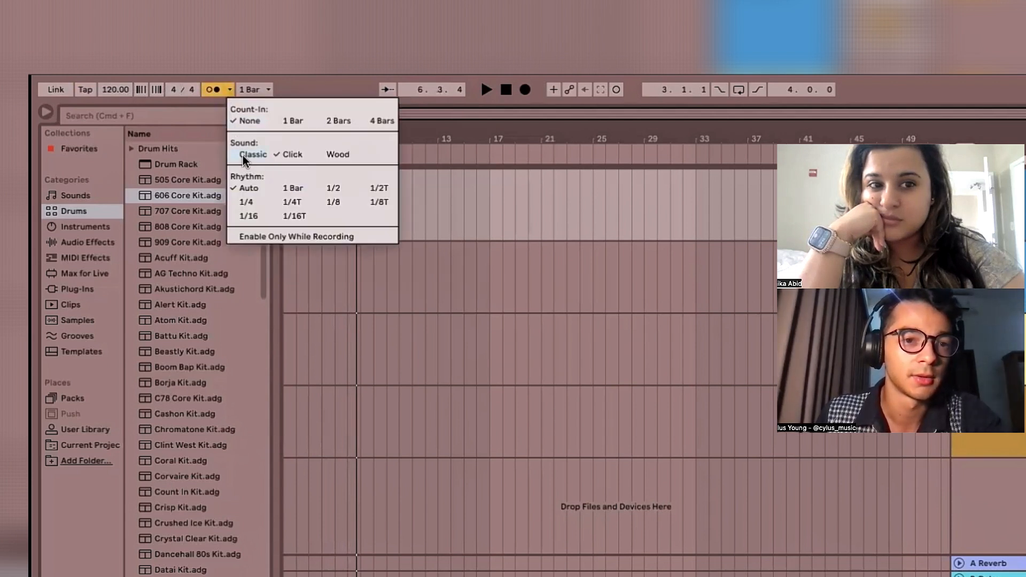
pyautogui.click(275, 123)
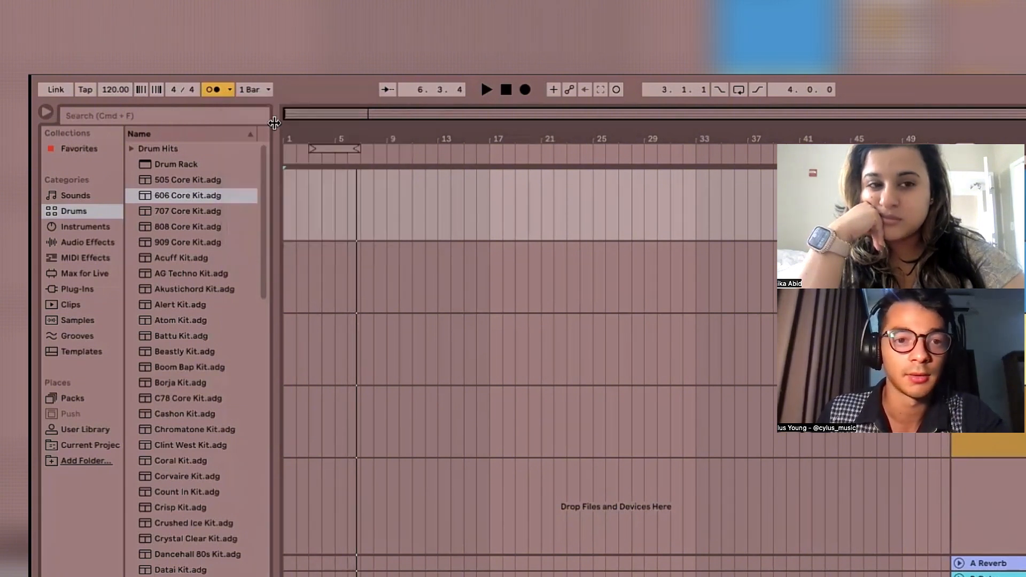
pyautogui.click(486, 216)
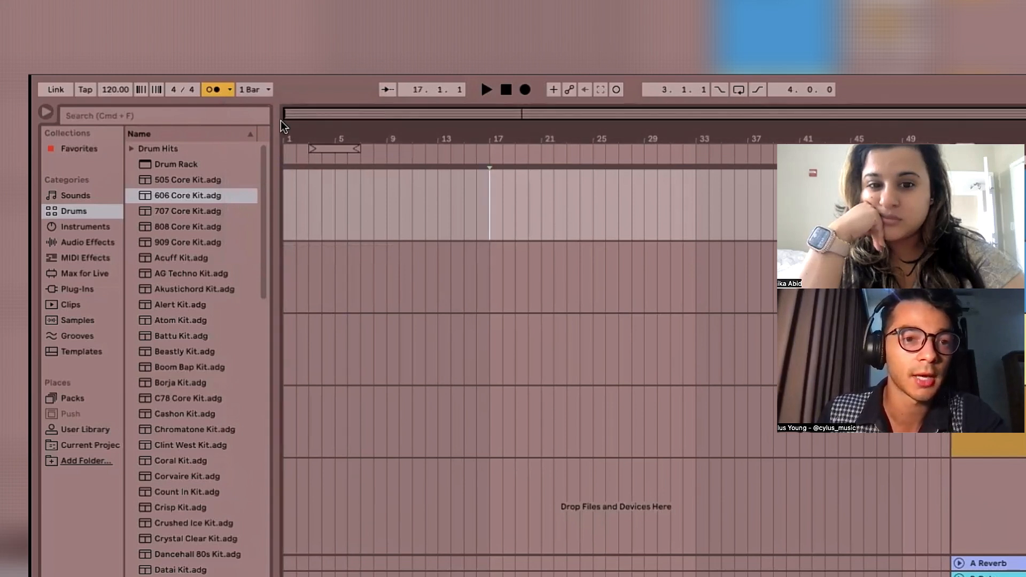
pyautogui.click(230, 89)
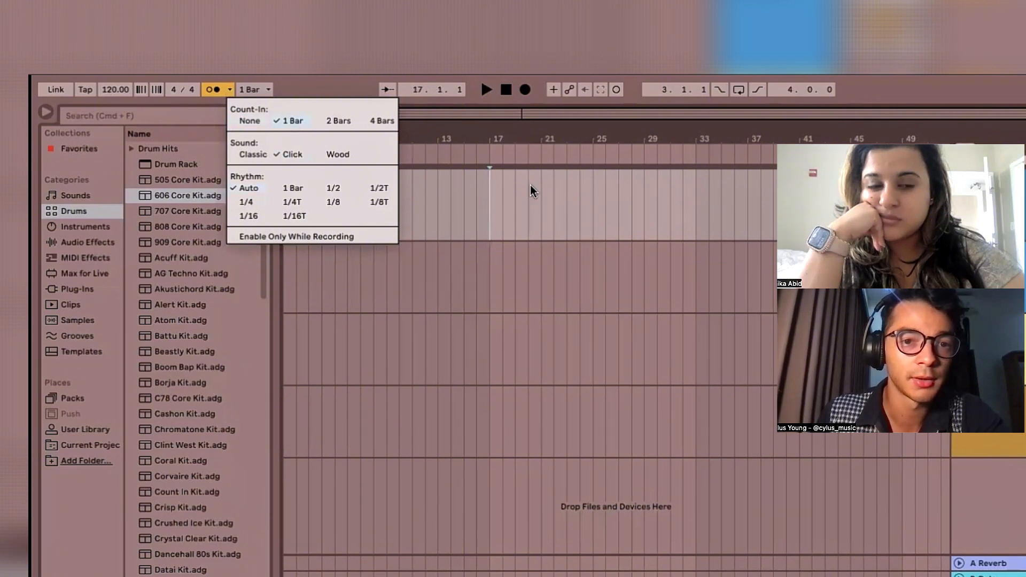
# Select bars 17 to 25 on the first track, start an arrangement recording with the count-in and stop it
pyautogui.click(488, 194)
pyautogui.moveTo(484, 191); pyautogui.dragTo(589, 203)
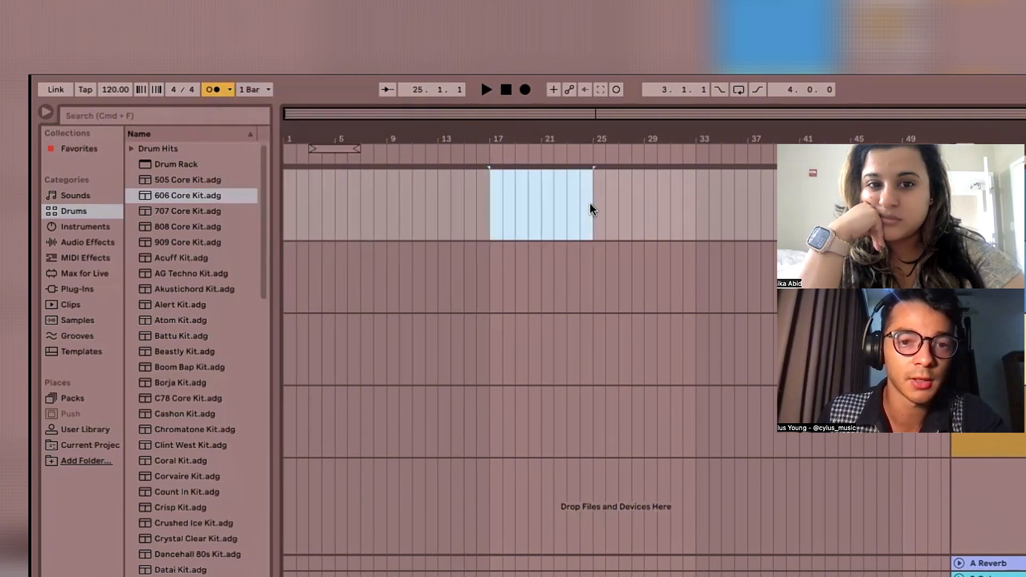
pyautogui.click(524, 90)
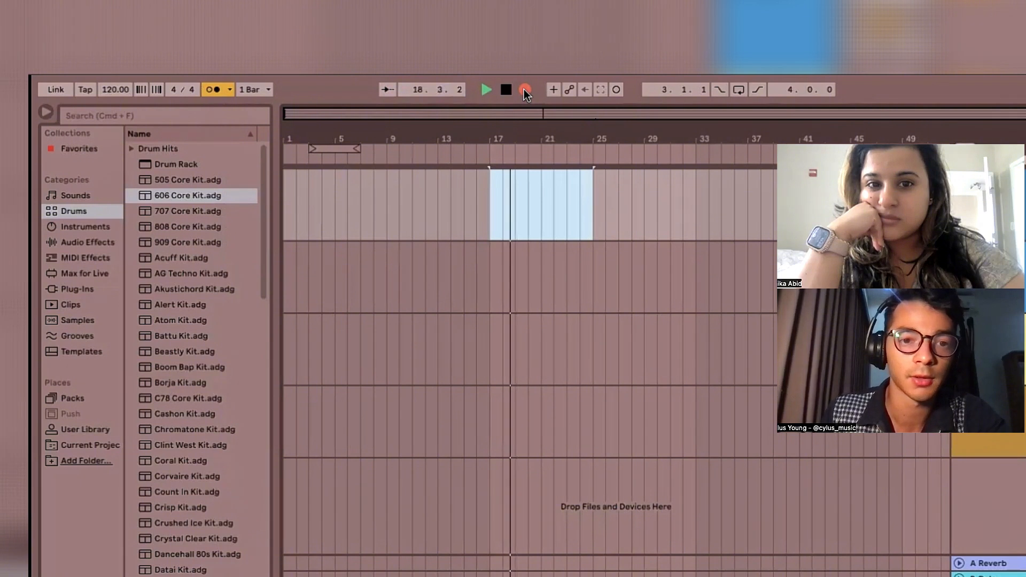
pyautogui.press('space')
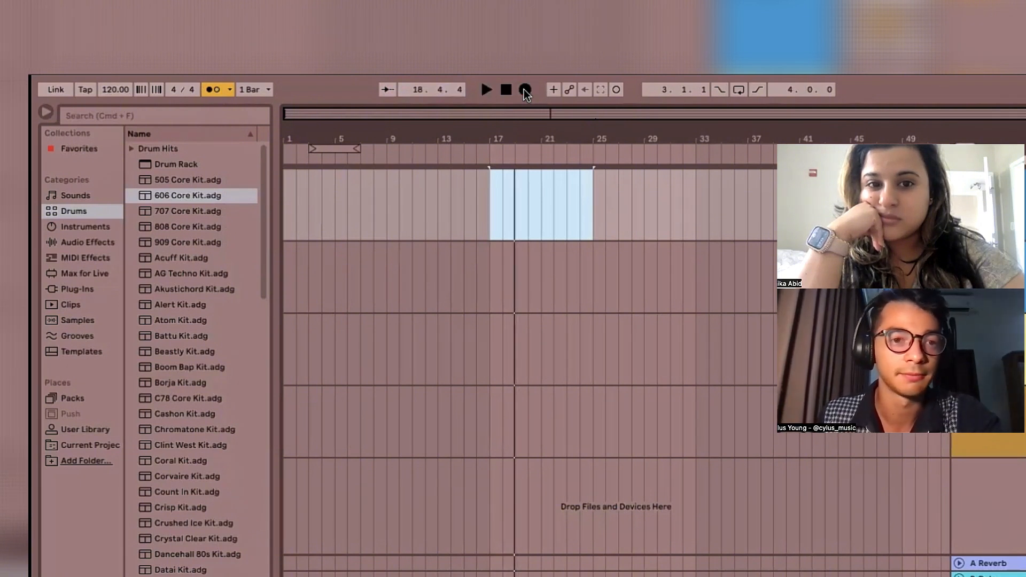
# View the global quantization choices and turn off Follow for the arrangement
pyautogui.click(267, 91)
pyautogui.click(267, 91)
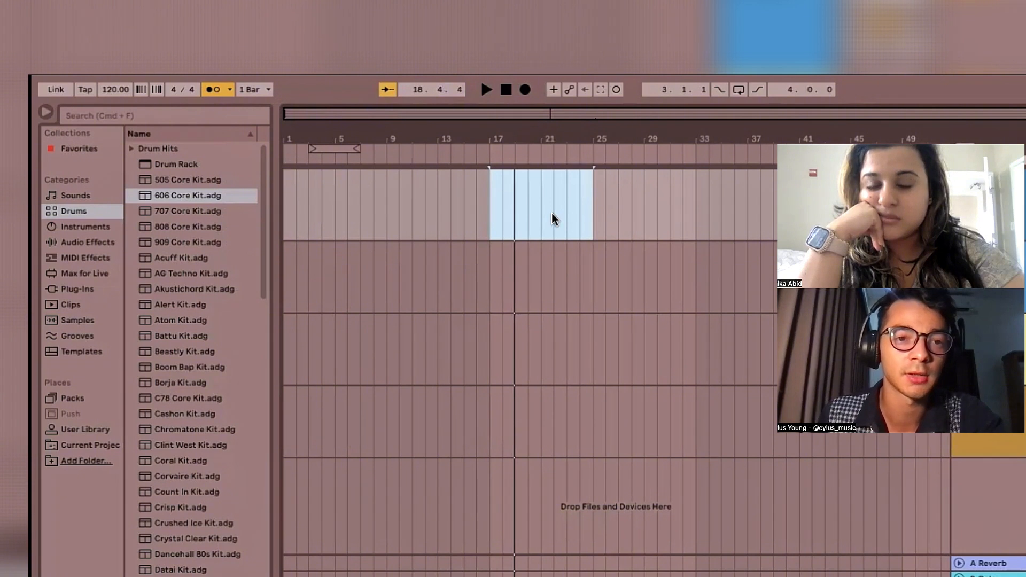
pyautogui.click(383, 89)
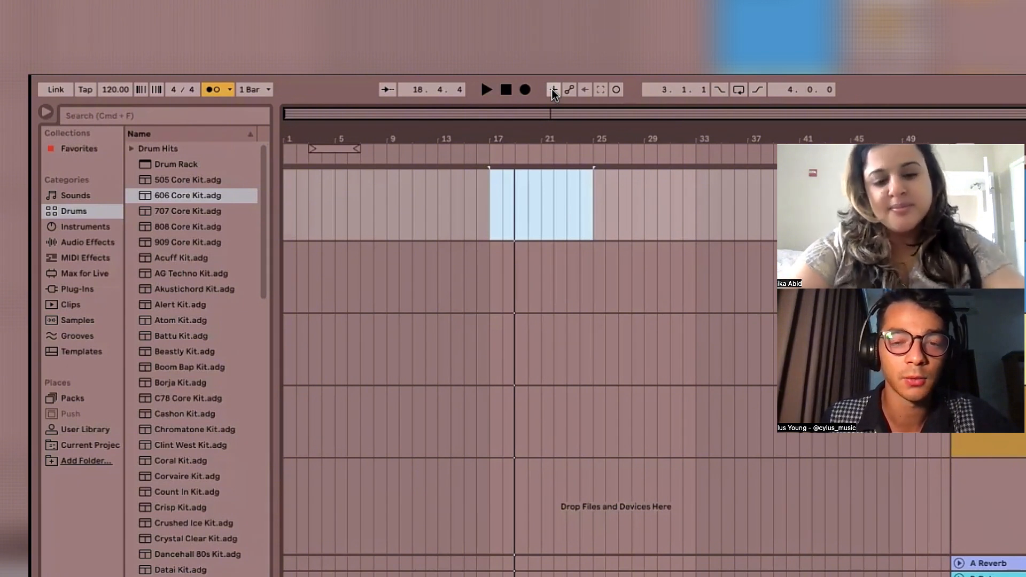
# Place the insert marker at bar 1 on the second track, and switch its monitoring to In and back to Auto
pyautogui.moveTo(488, 286); pyautogui.dragTo(598, 293)
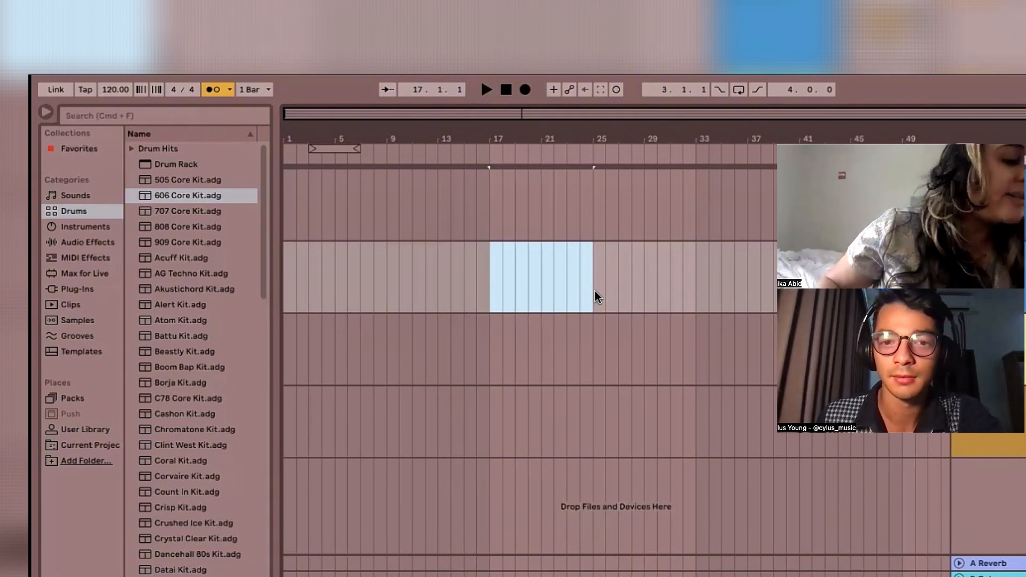
pyautogui.click(286, 286)
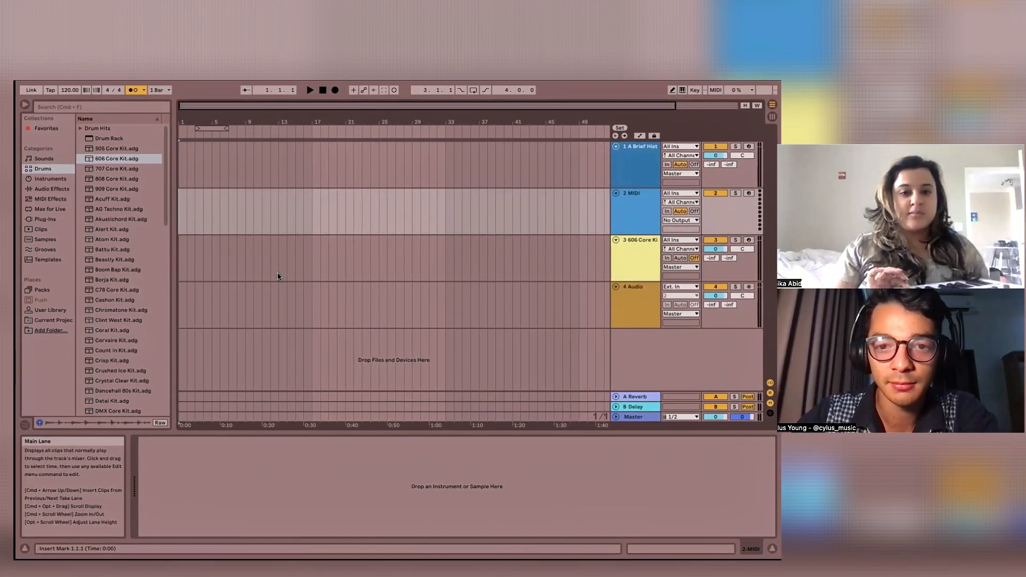
pyautogui.click(665, 211)
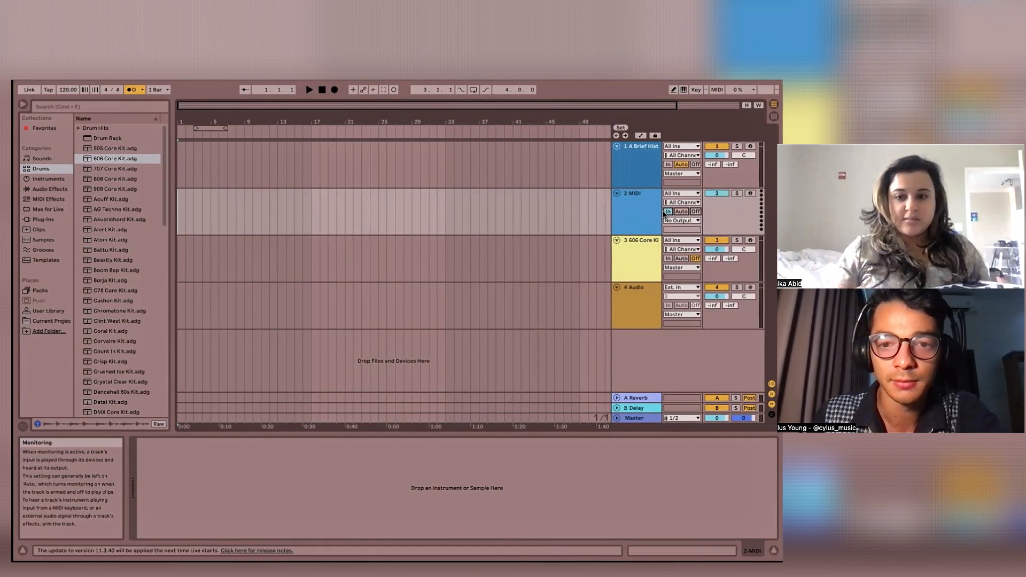
pyautogui.click(681, 211)
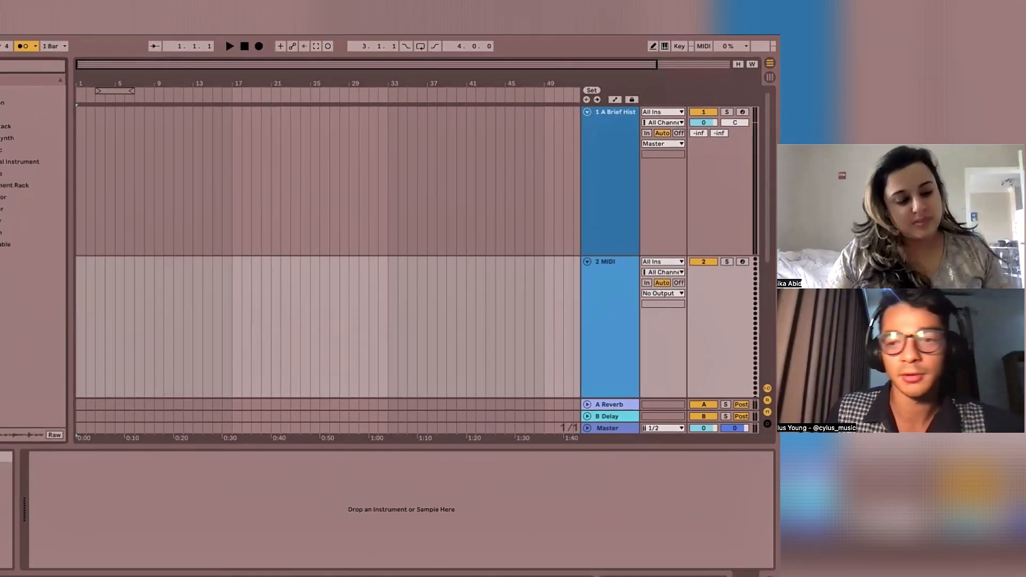
# Search the instruments for "piano" and load Analog's E-Piano Muted Pure preset onto the empty MIDI track
pyautogui.click(86, 103)
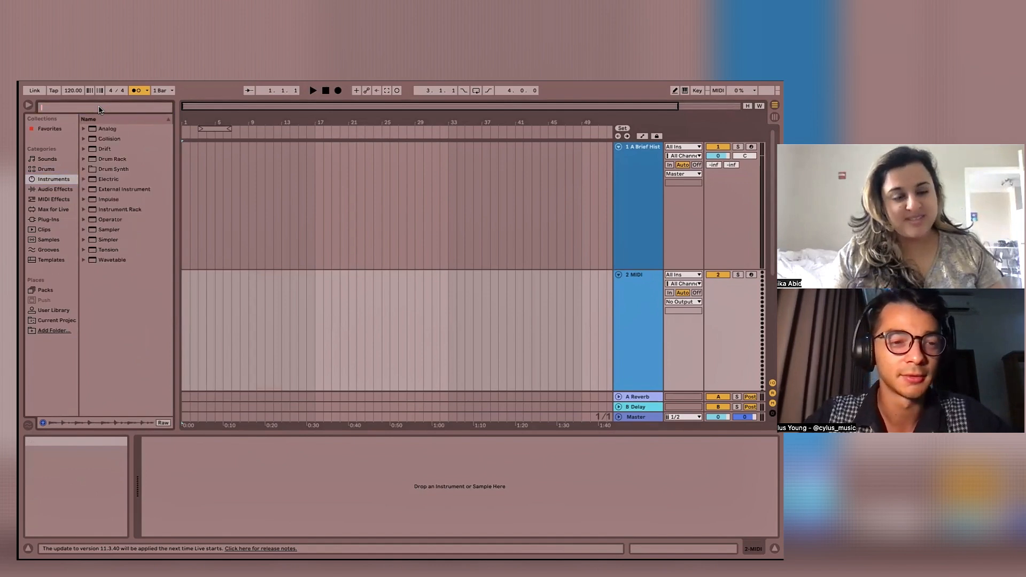
pyautogui.write('piano')
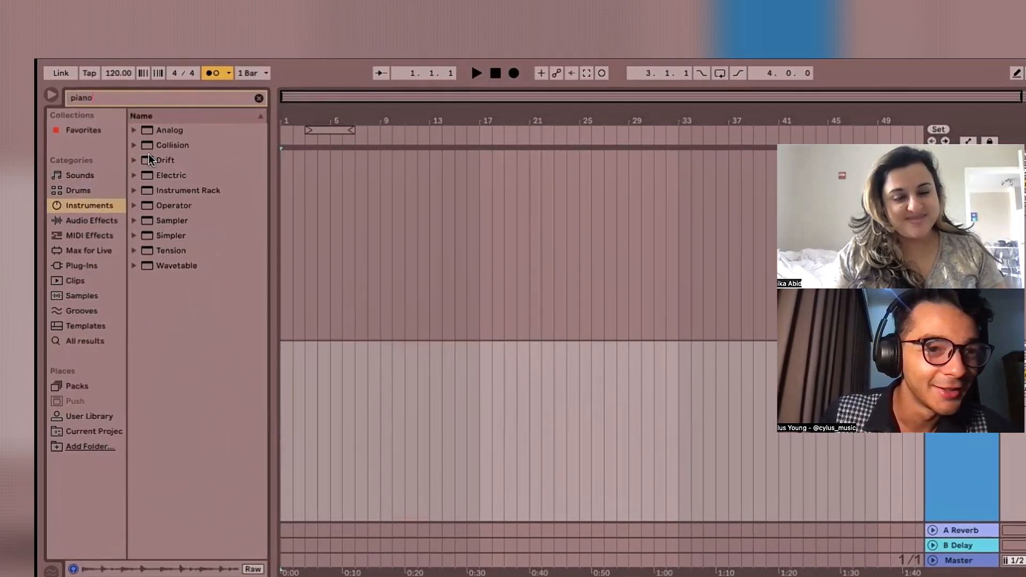
pyautogui.click(134, 130)
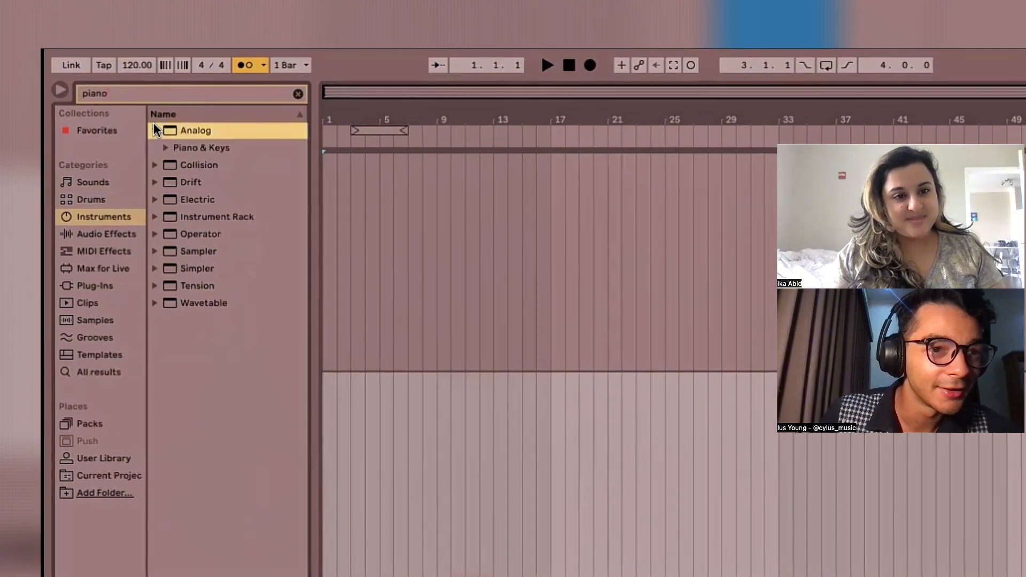
pyautogui.click(156, 145)
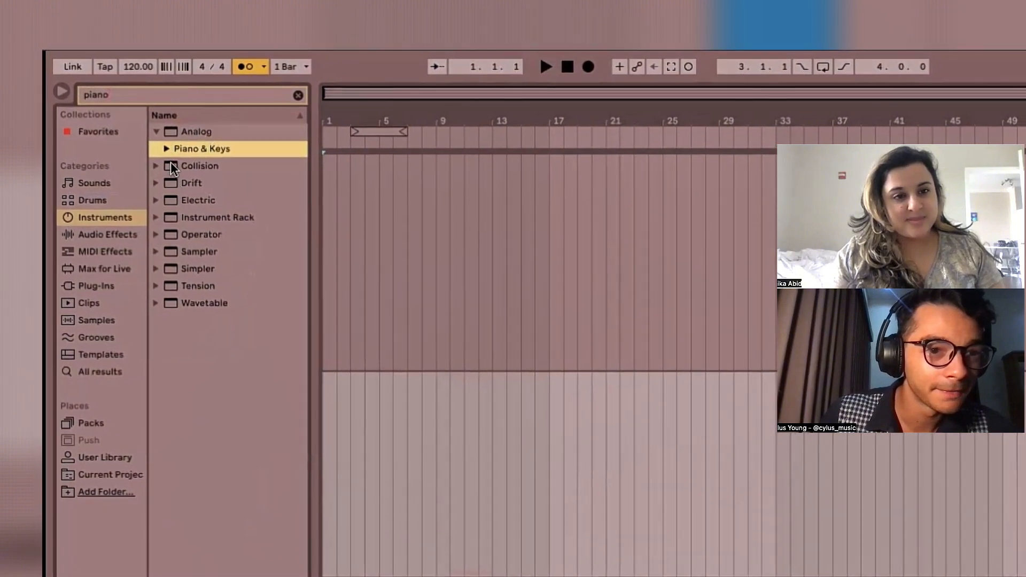
pyautogui.click(166, 149)
pyautogui.click(194, 166)
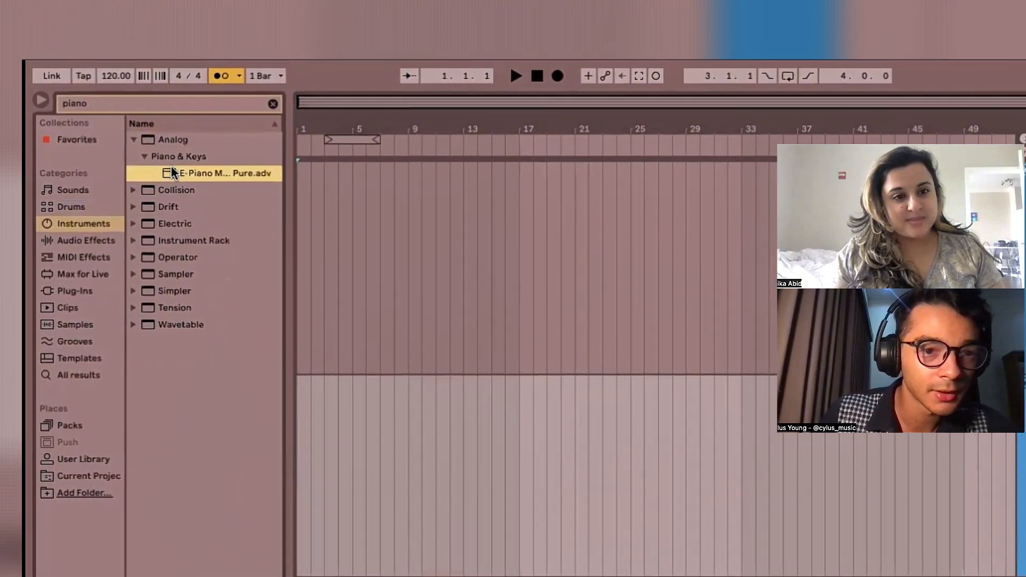
pyautogui.moveTo(171, 167); pyautogui.dragTo(764, 425)
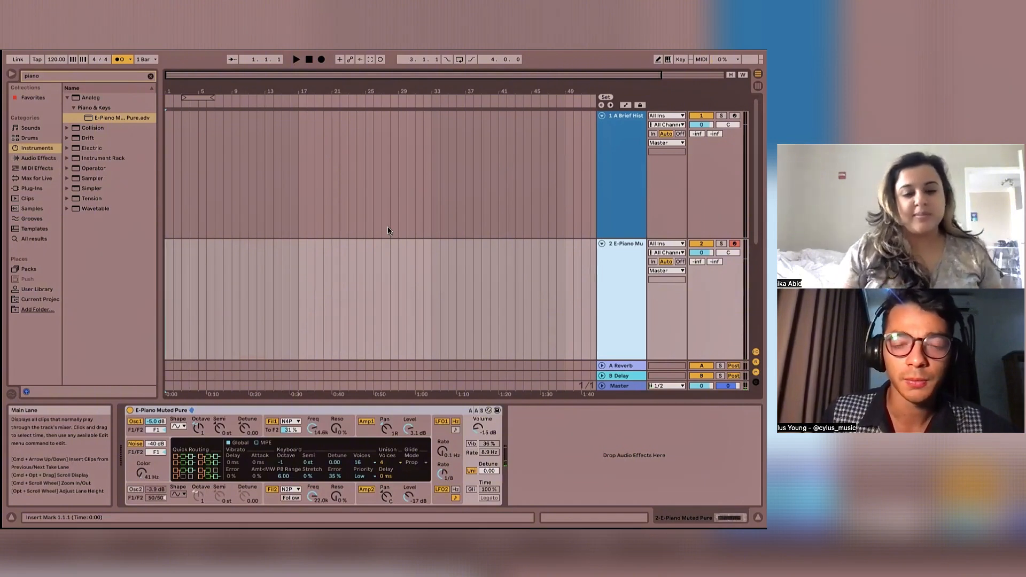
# Delete the A Brief History of Chime track and select the E-Piano track
pyautogui.click(613, 167)
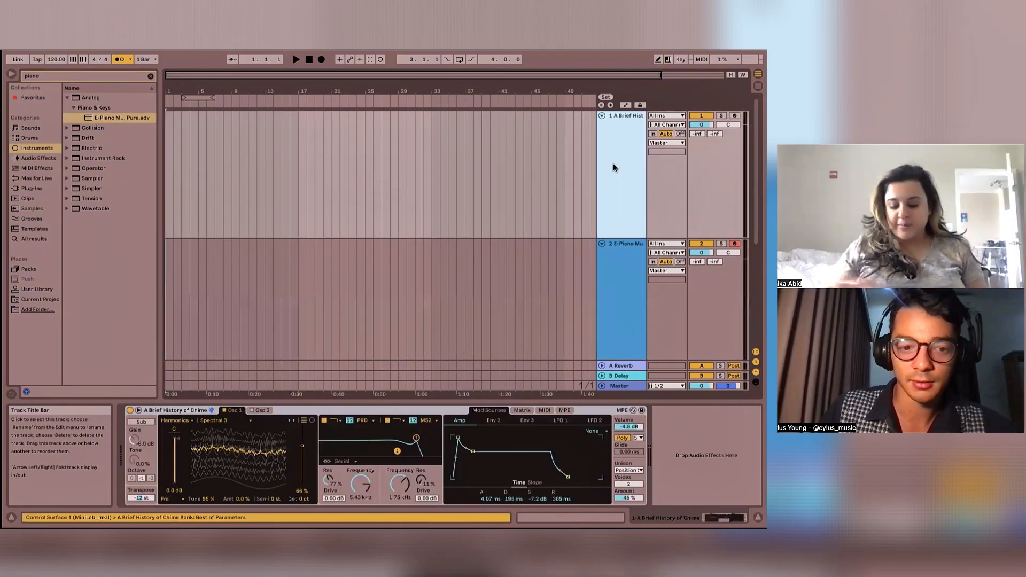
pyautogui.press('super+z')
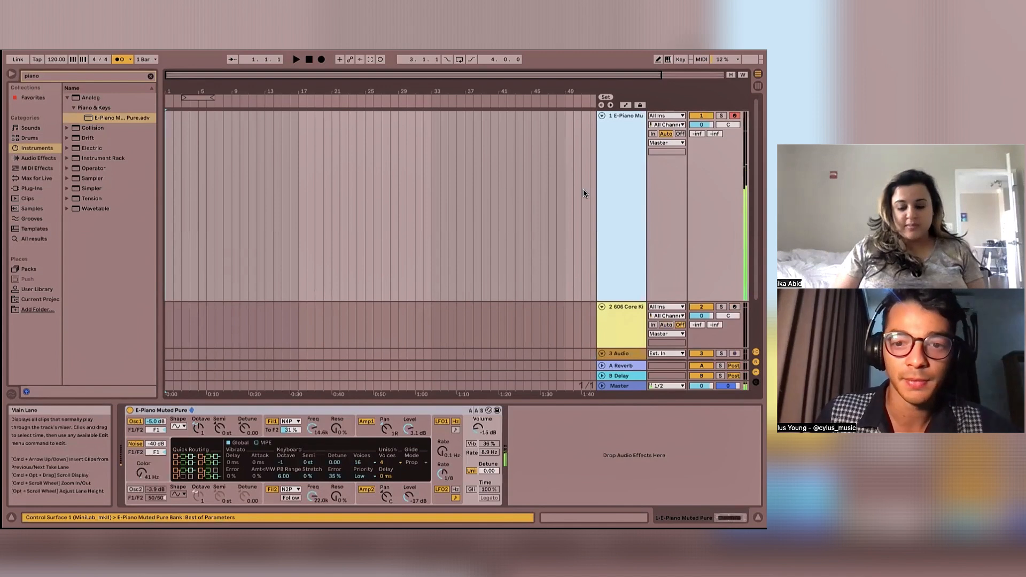
pyautogui.click(535, 247)
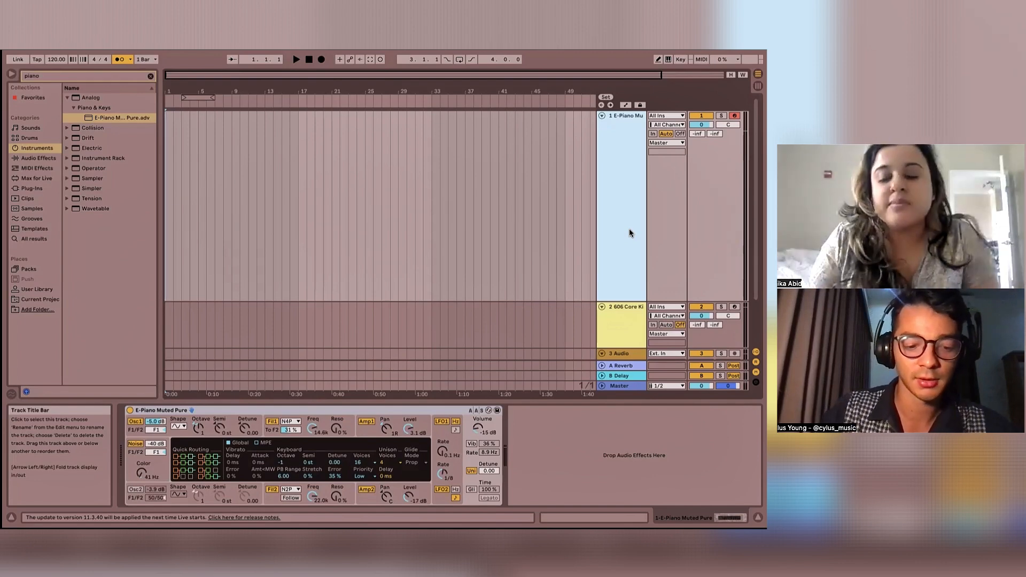
# Insert two new MIDI tracks directly below the E-Piano track
pyautogui.hotkey('ctrl', 'shift', 't')
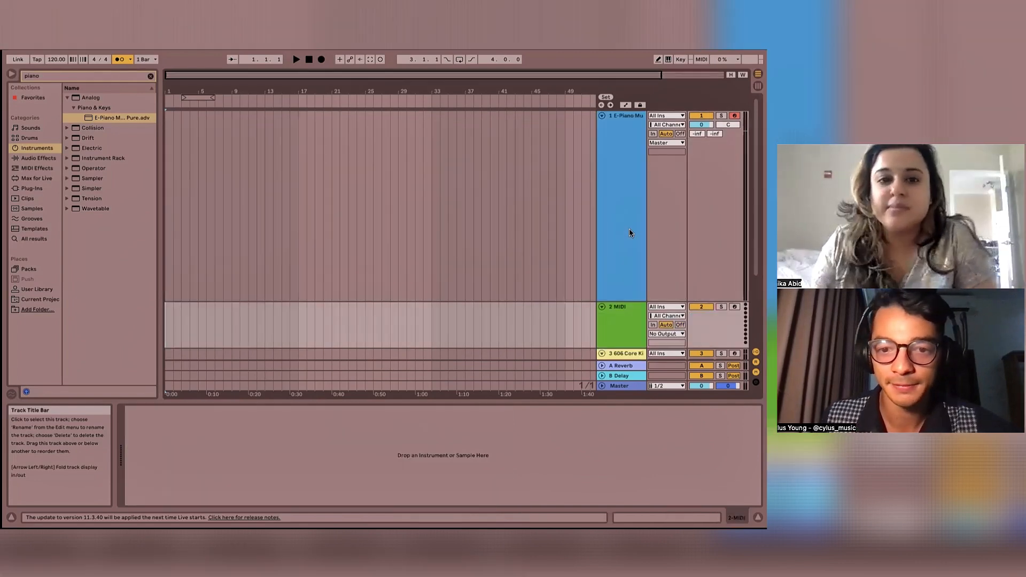
pyautogui.click(623, 265)
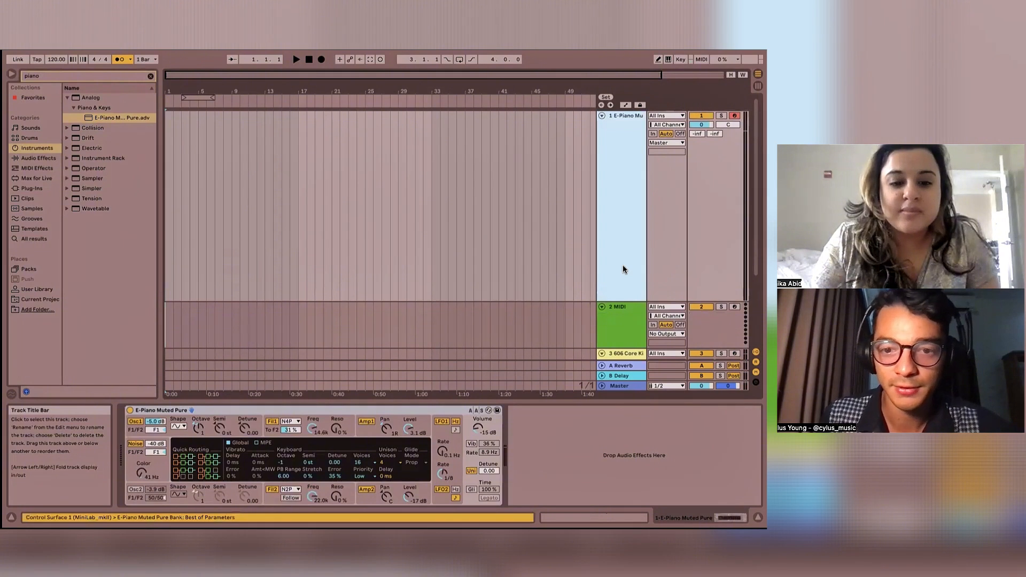
pyautogui.rightClick(623, 268)
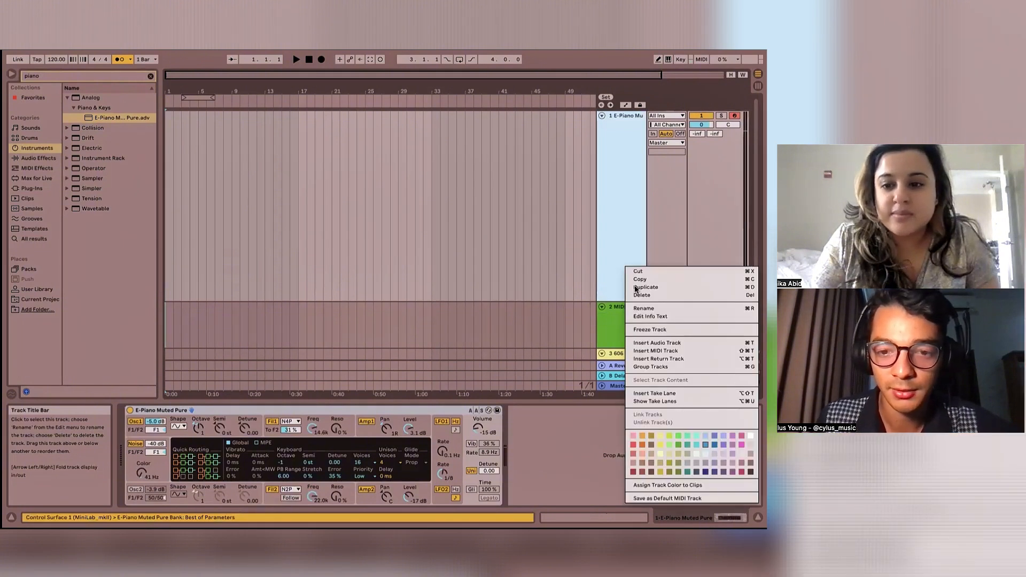
pyautogui.click(658, 352)
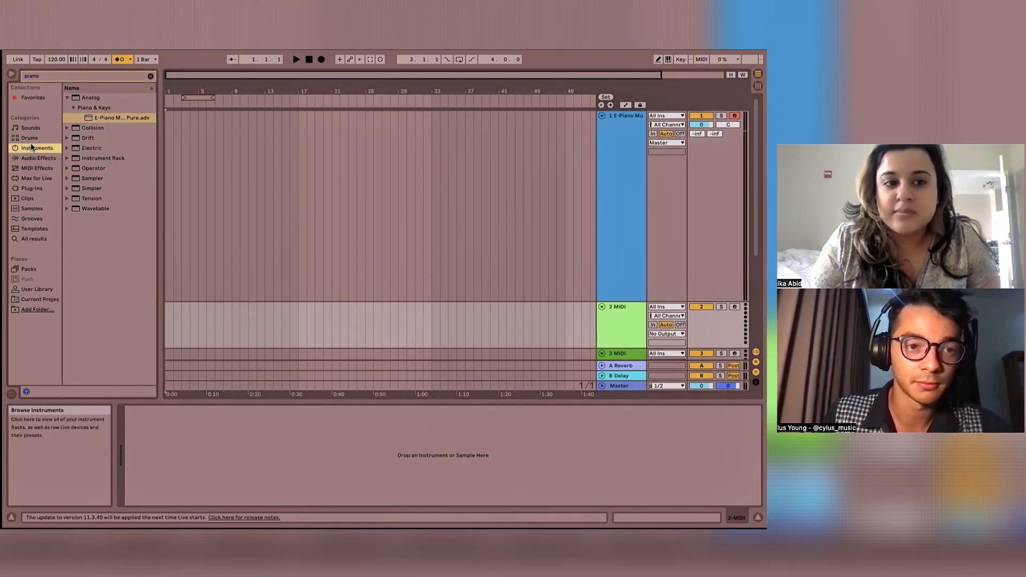
# Browse the piano preset folders of the Drift and Electric instruments
pyautogui.click(66, 138)
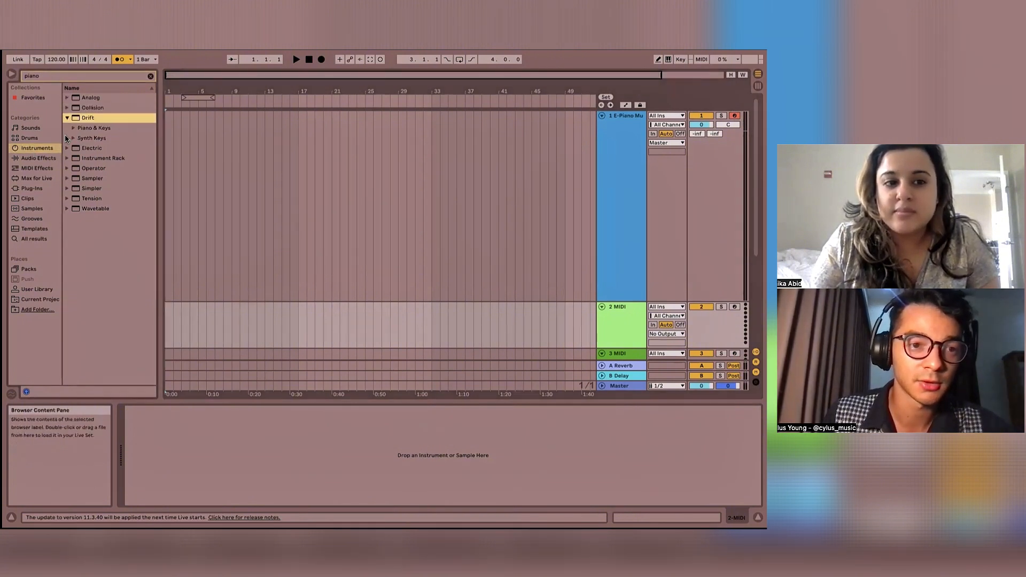
pyautogui.click(67, 148)
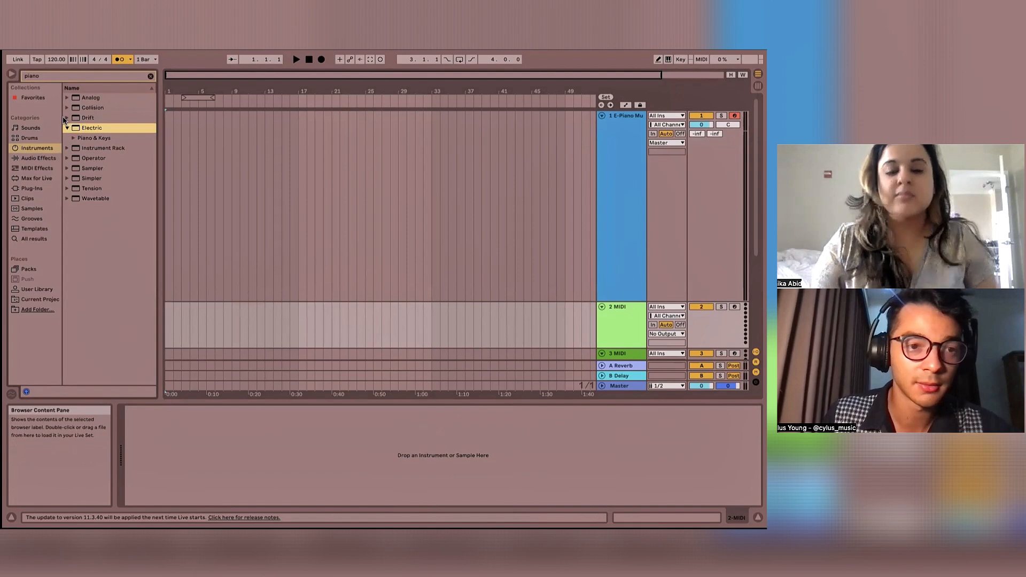
pyautogui.click(65, 118)
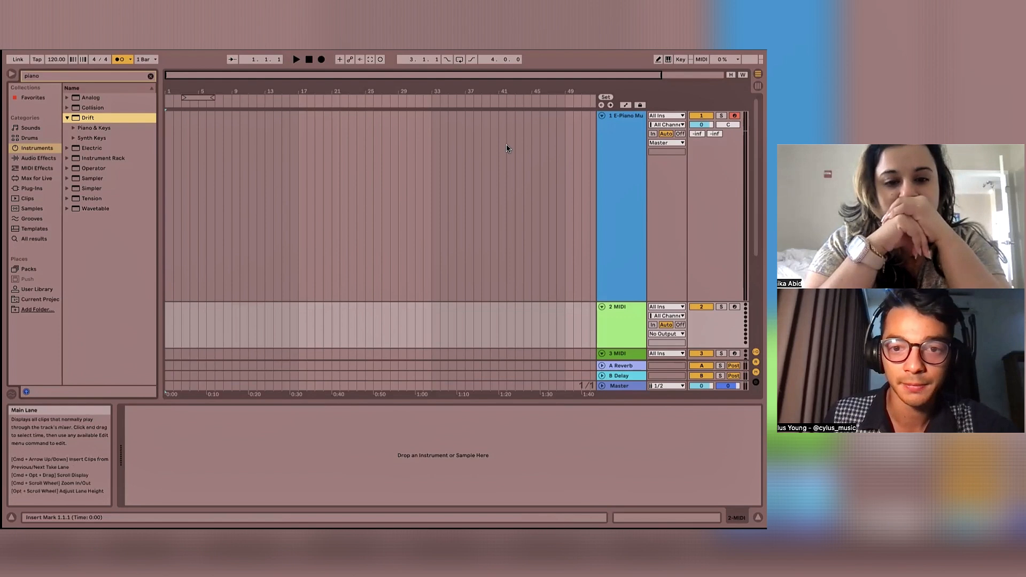
# Fold the second track and record a MIDI take on the E-Piano track from bar 1
pyautogui.click(601, 308)
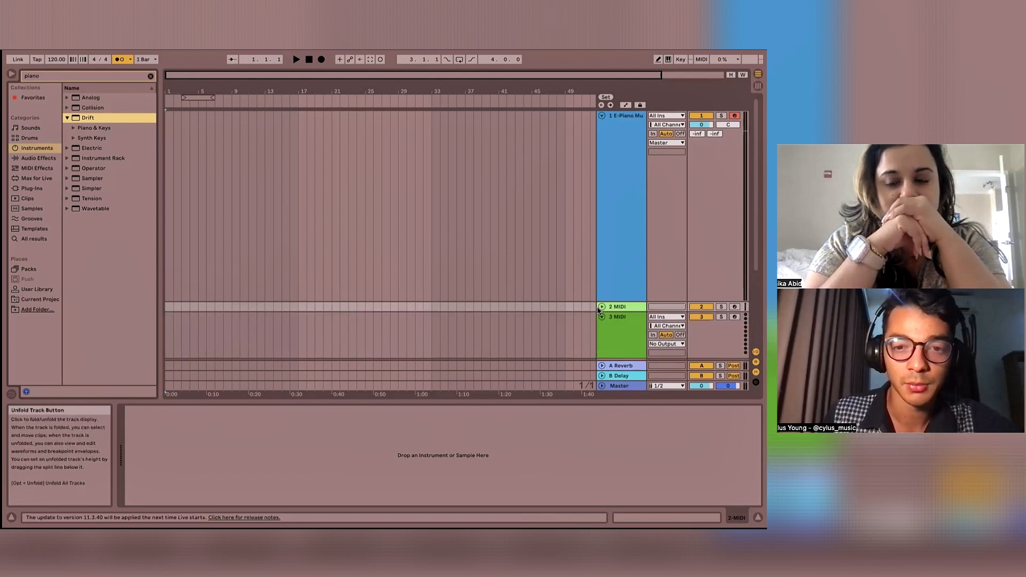
pyautogui.click(611, 120)
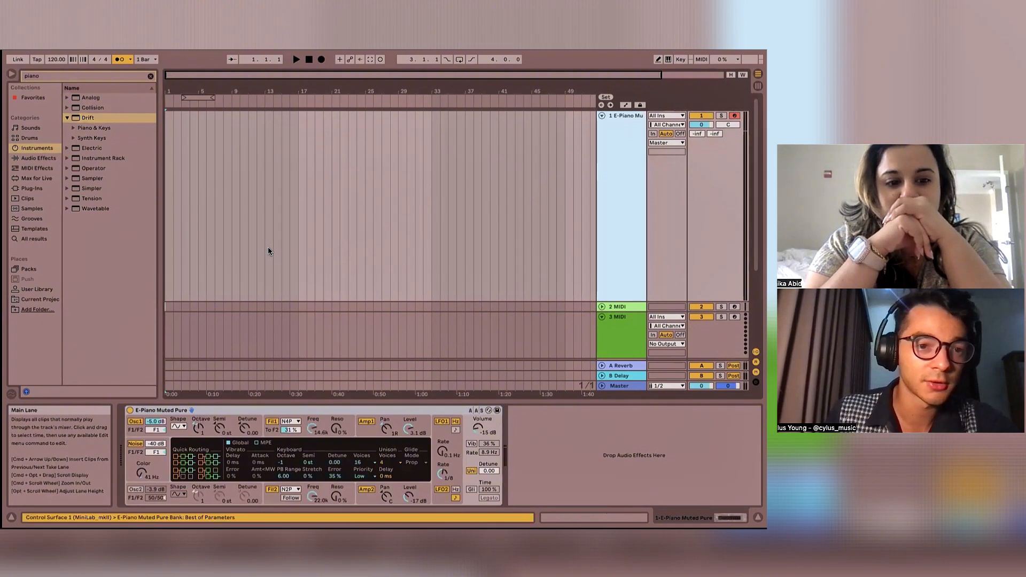
pyautogui.click(166, 185)
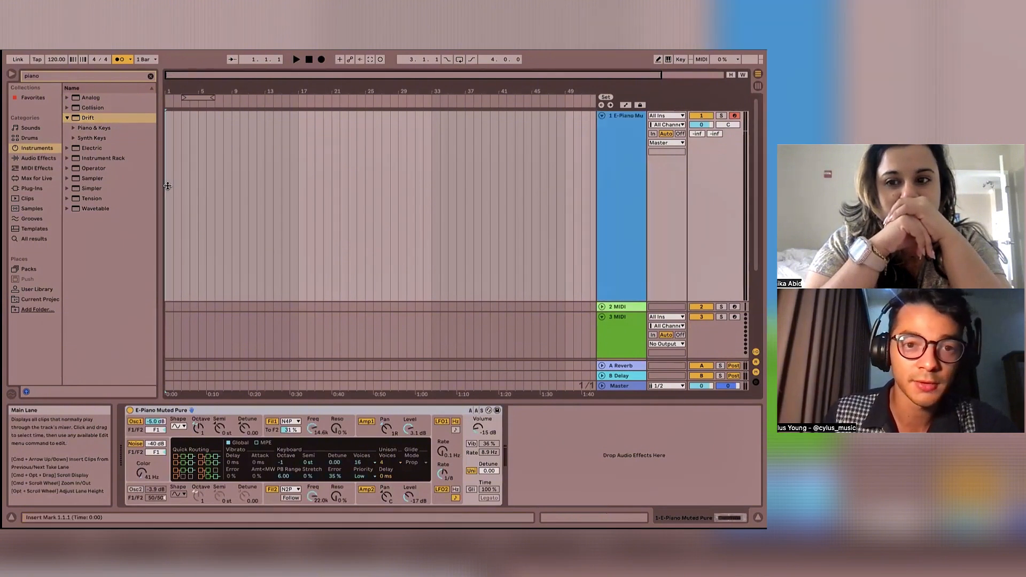
pyautogui.click(321, 60)
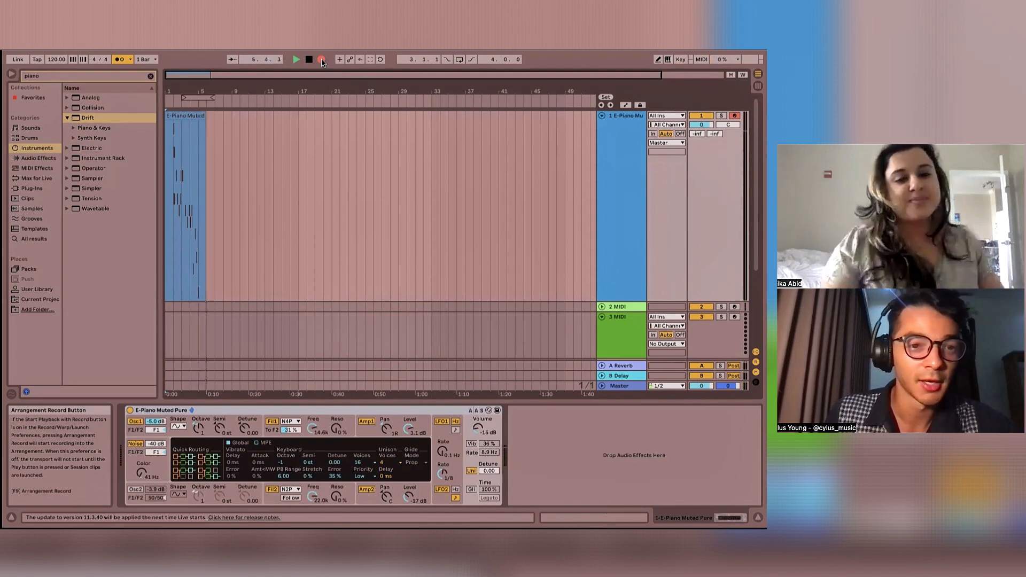
pyautogui.click(321, 60)
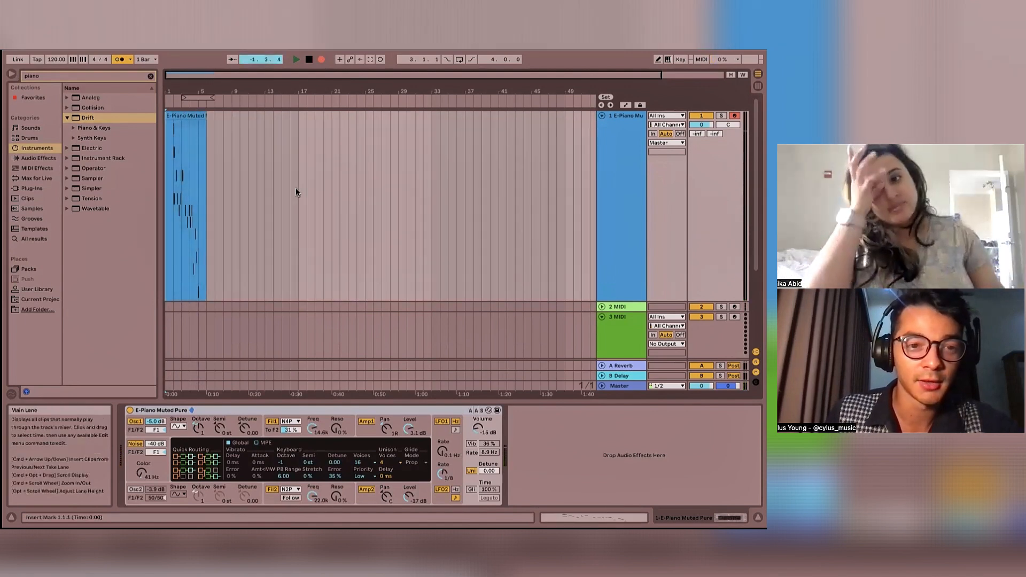
# Stop the recording and extend the start of the recorded E-Piano clip back to 1.1.1
pyautogui.click(309, 60)
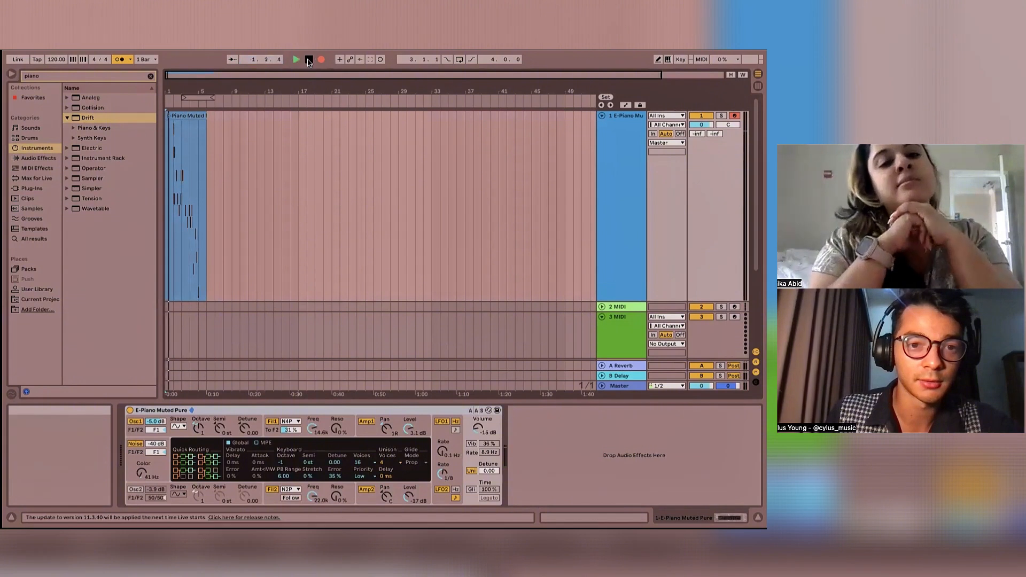
pyautogui.click(169, 116)
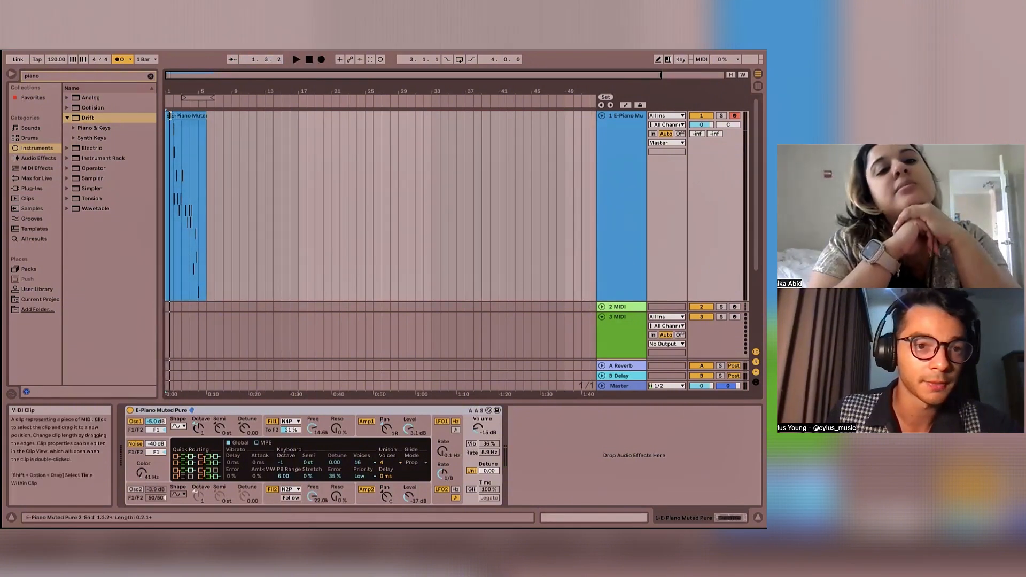
pyautogui.click(169, 114)
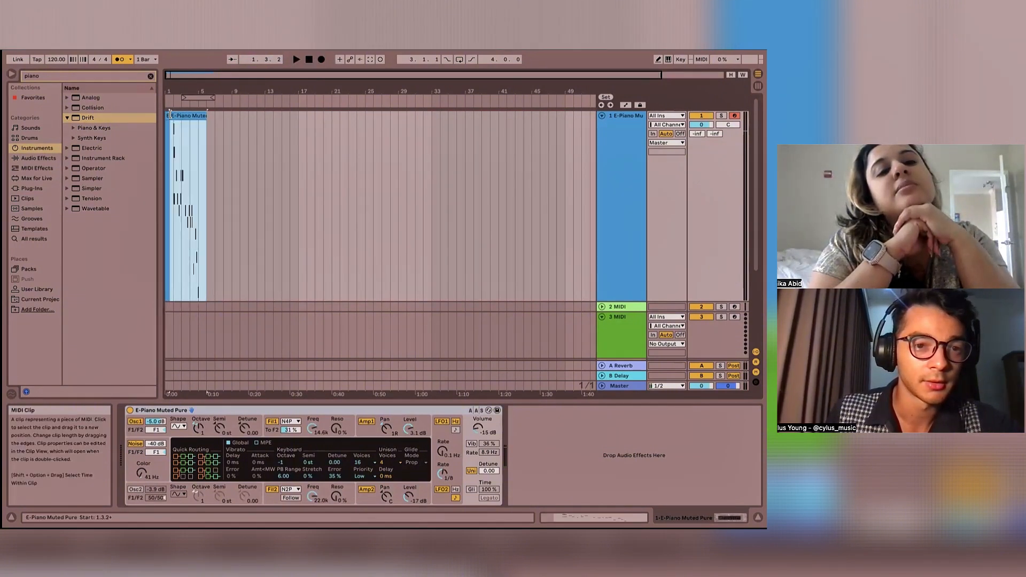
pyautogui.moveTo(169, 113); pyautogui.dragTo(149, 116)
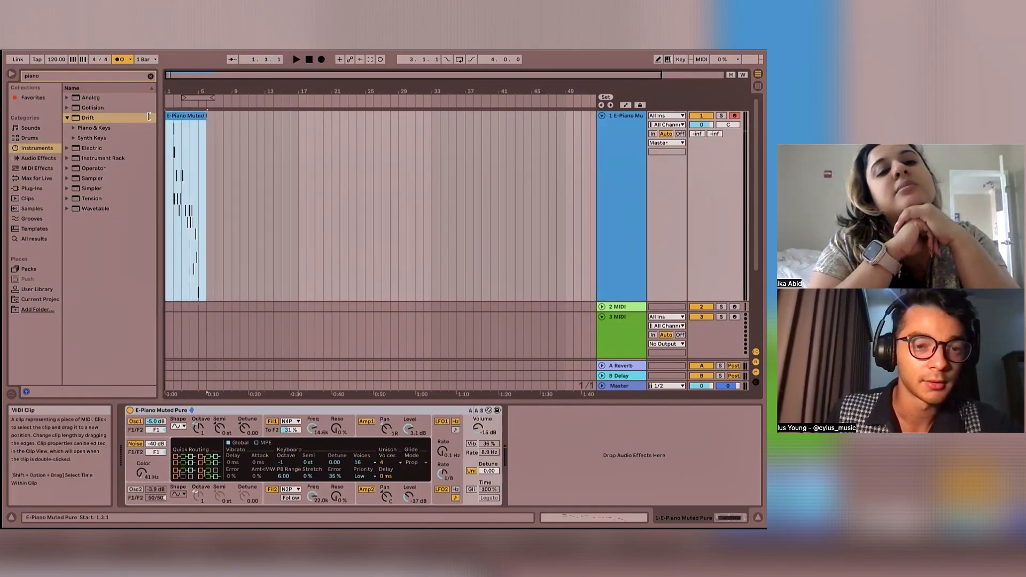
# Play back the recorded E-Piano take from 1.1.1 through its last notes and stop
pyautogui.click(165, 164)
pyautogui.press('space')
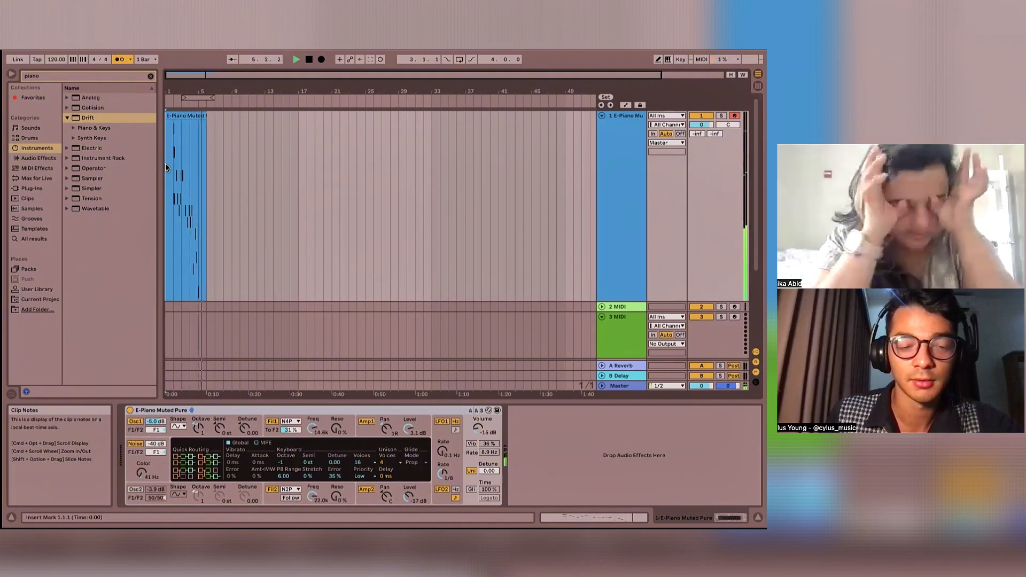
pyautogui.press('space')
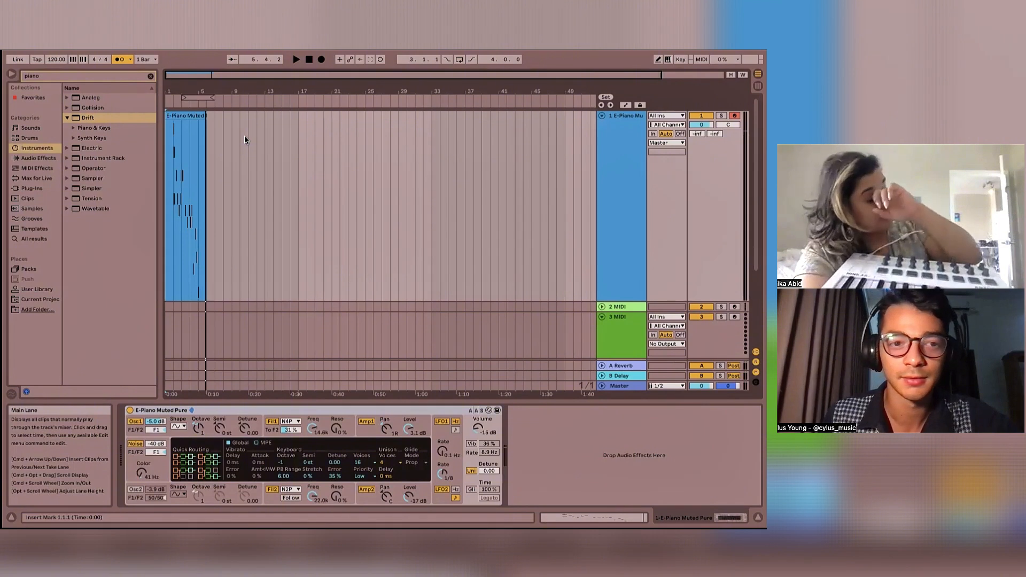
# Open the E-Piano clip's notes for editing and enlarge the note editor
pyautogui.click(182, 115)
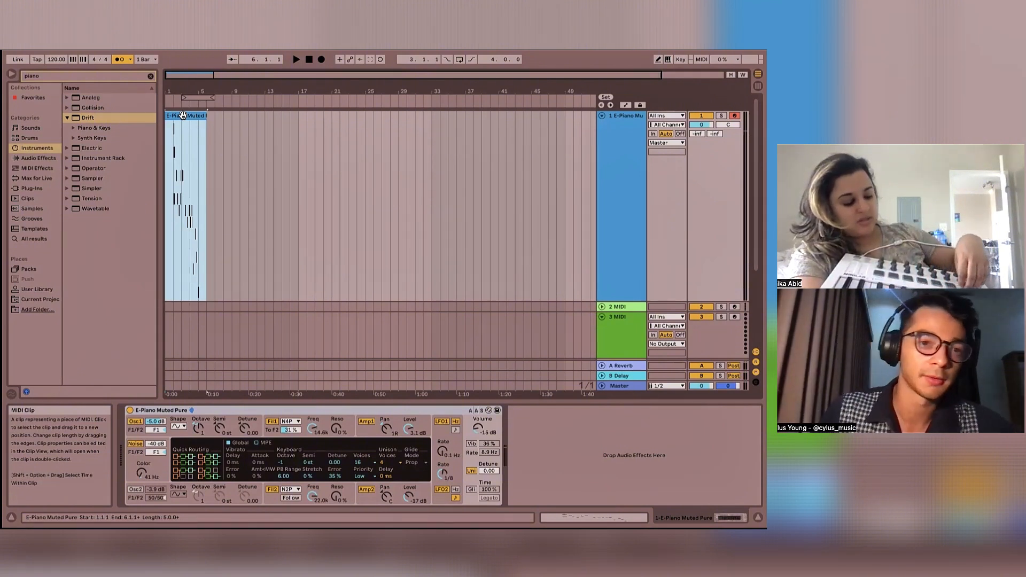
pyautogui.doubleClick(182, 115)
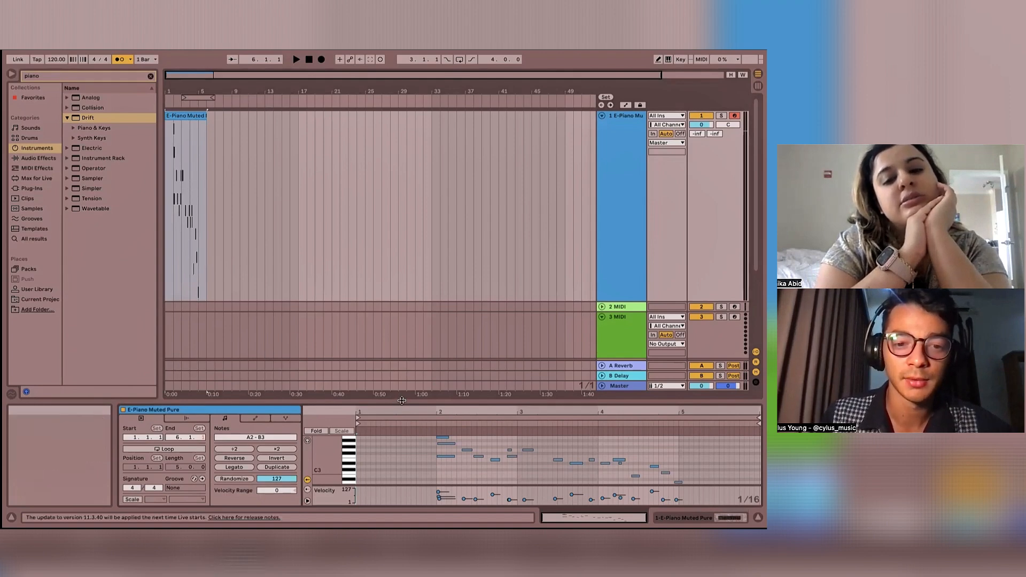
pyautogui.moveTo(401, 399); pyautogui.dragTo(401, 351)
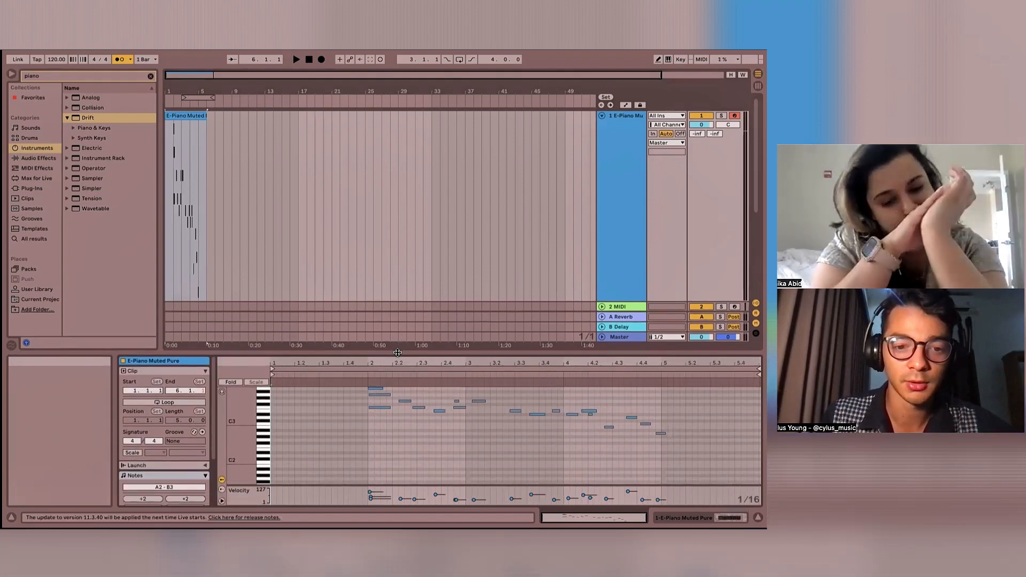
# Select all notes in the E-Piano clip, transpose them up one octave and listen to the result
pyautogui.press('super+a')
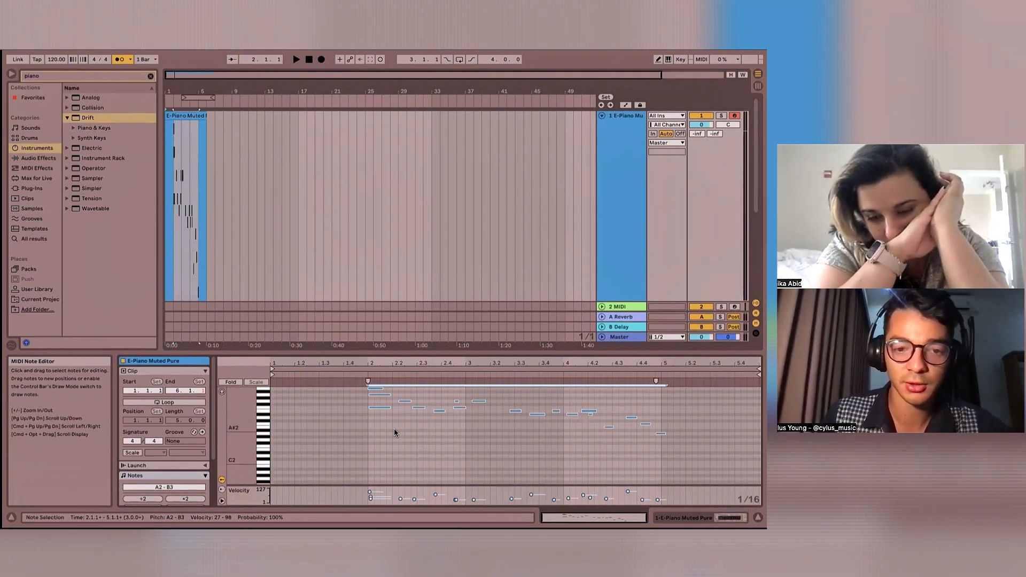
pyautogui.hotkey('shift', 'Up')
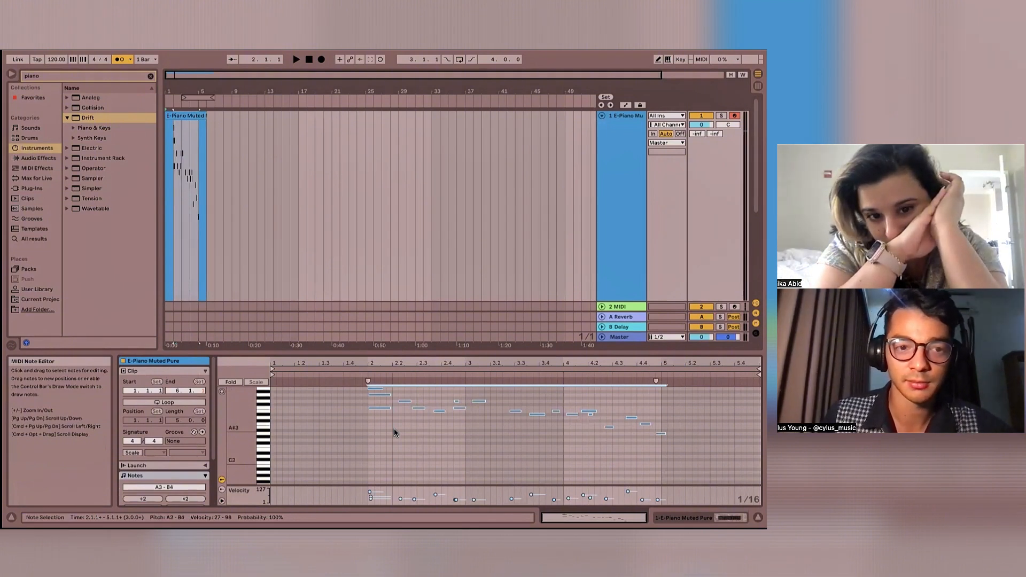
pyautogui.press('space')
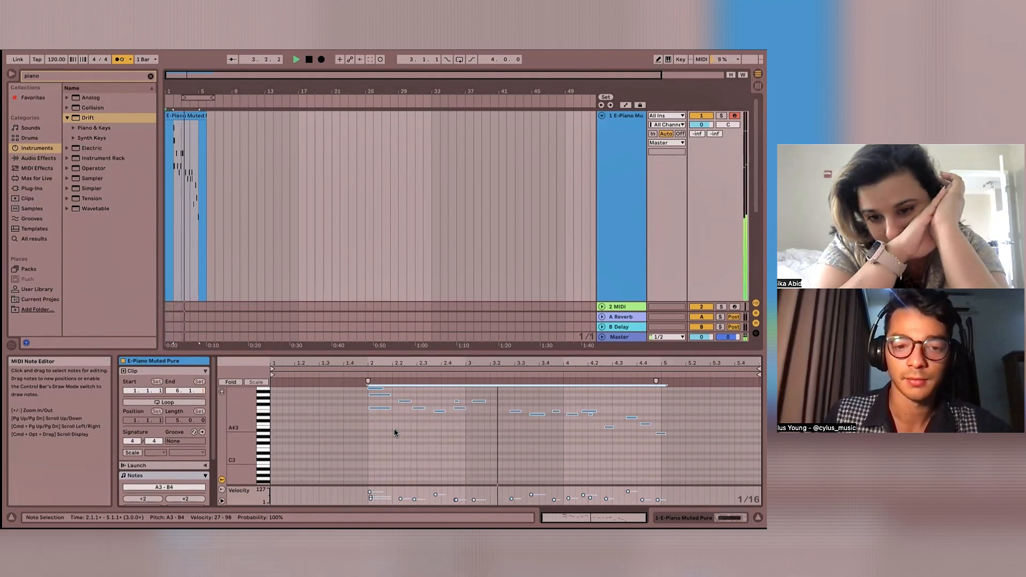
pyautogui.press('space')
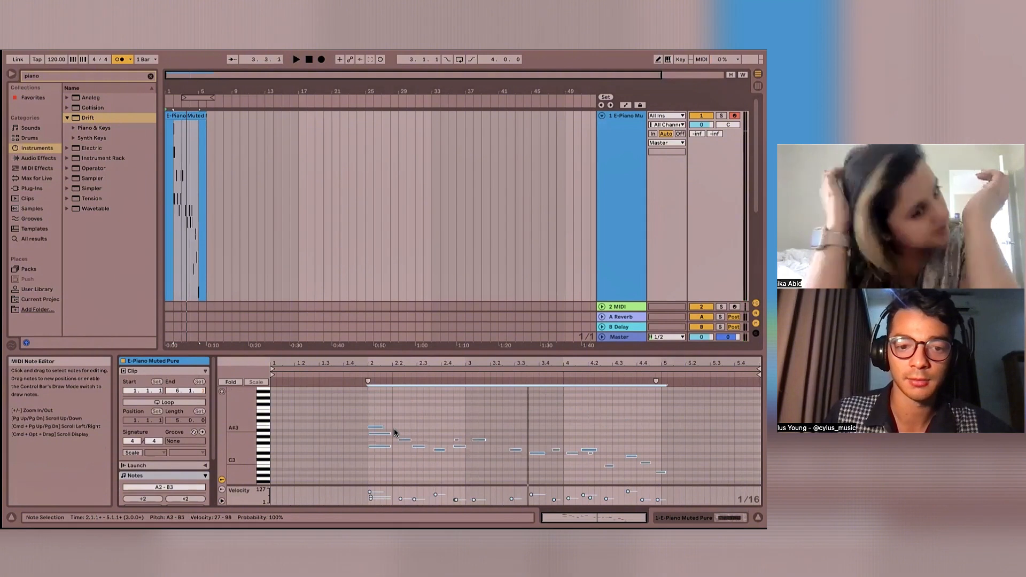
# Transpose all the selected notes down two octaves and play the lowered take
pyautogui.hotkey('shift', 'Down')
pyautogui.hotkey('shift', 'Down')
pyautogui.press('space')
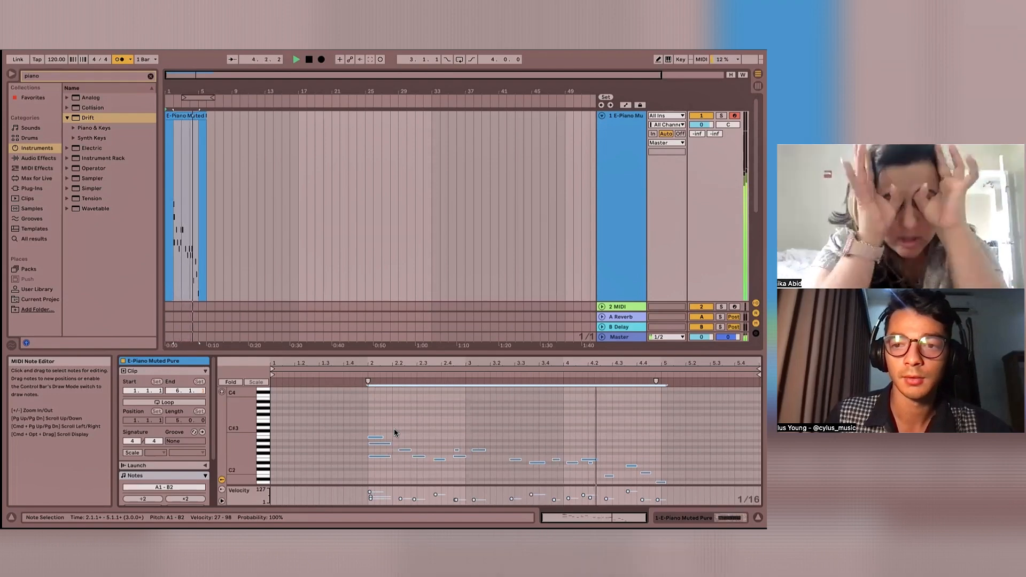
pyautogui.press('space')
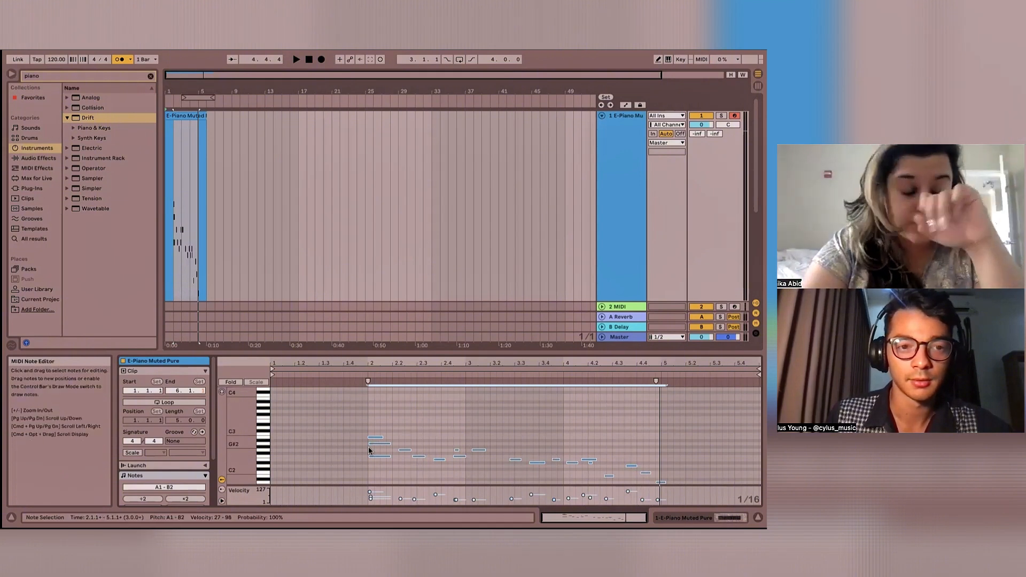
# Move the four-bar Arrangement loop region so it starts at 1.1.1
pyautogui.click(185, 96)
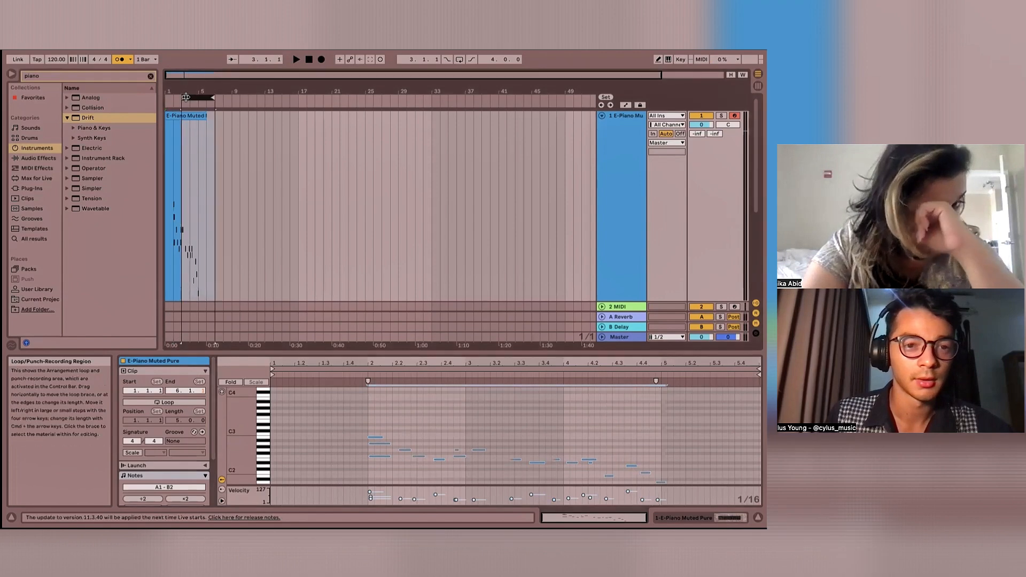
pyautogui.moveTo(186, 97); pyautogui.dragTo(172, 100)
pyautogui.click(185, 196)
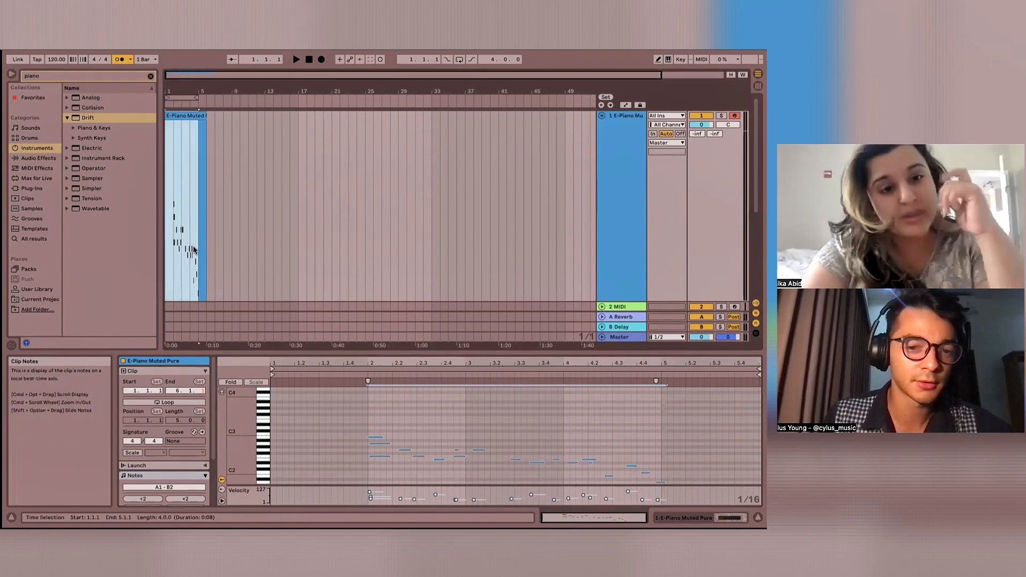
# Try layering a copy of all the notes 11 semitones higher, play it from 2.1.1, and undo the copy
pyautogui.scroll(-2, 389, 405)
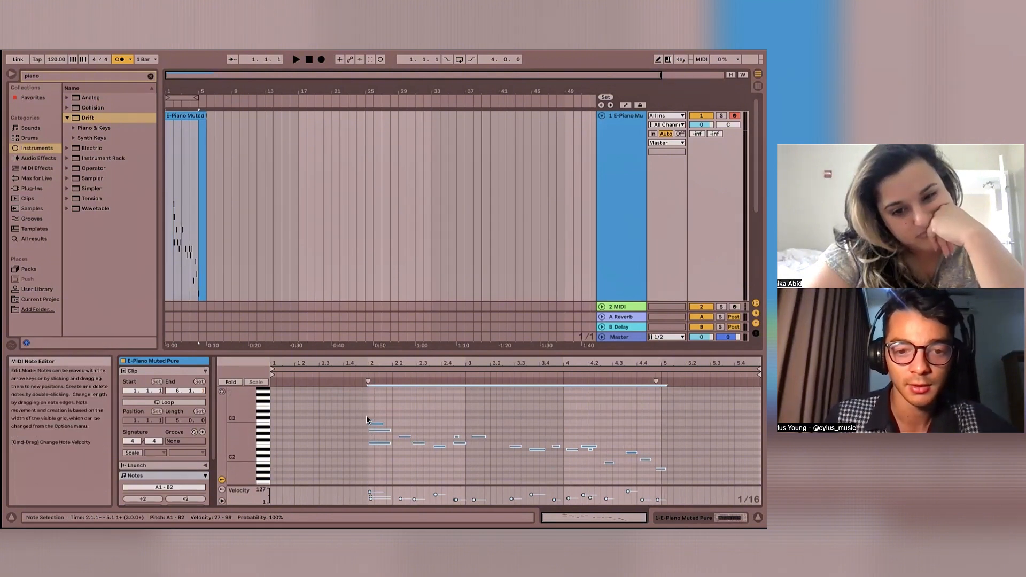
pyautogui.moveTo(366, 416); pyautogui.dragTo(667, 481)
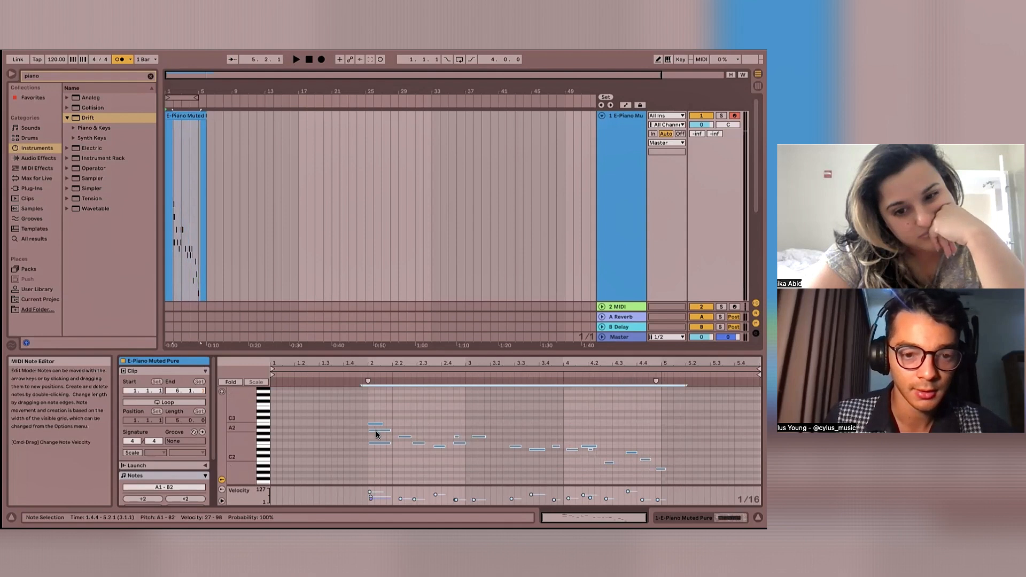
pyautogui.moveTo(376, 434); pyautogui.dragTo(373, 396)
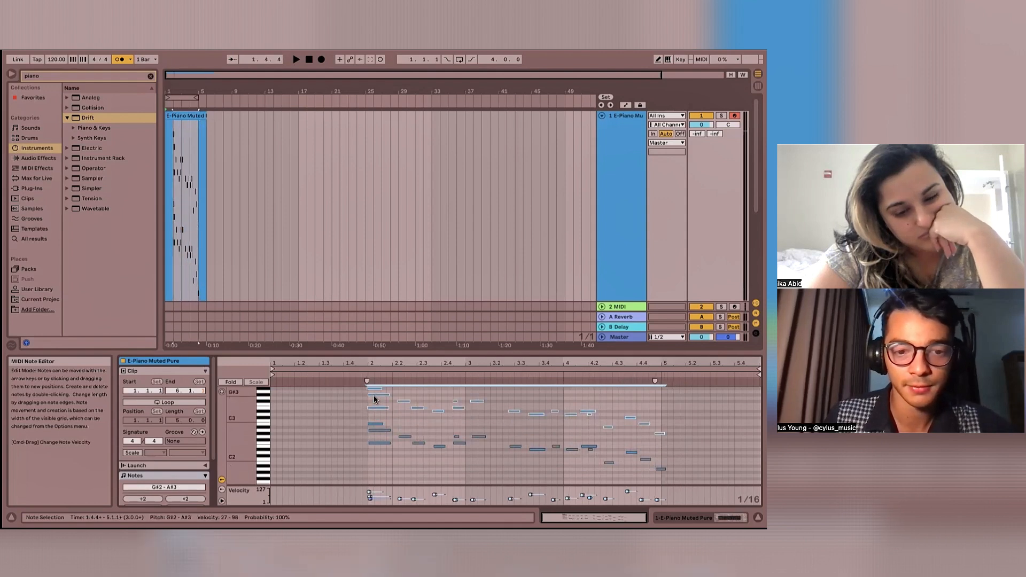
pyautogui.click(366, 444)
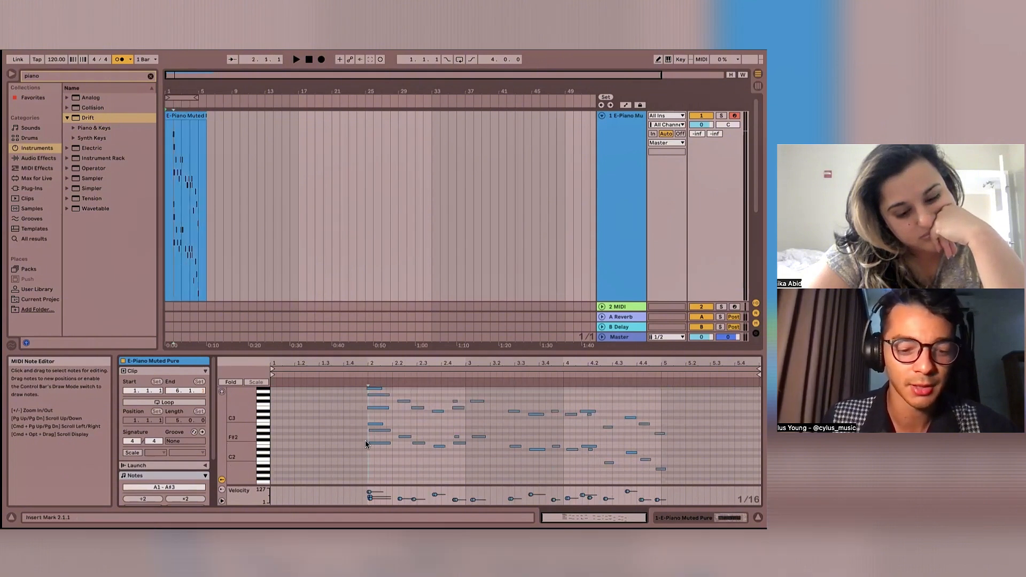
pyautogui.press('space')
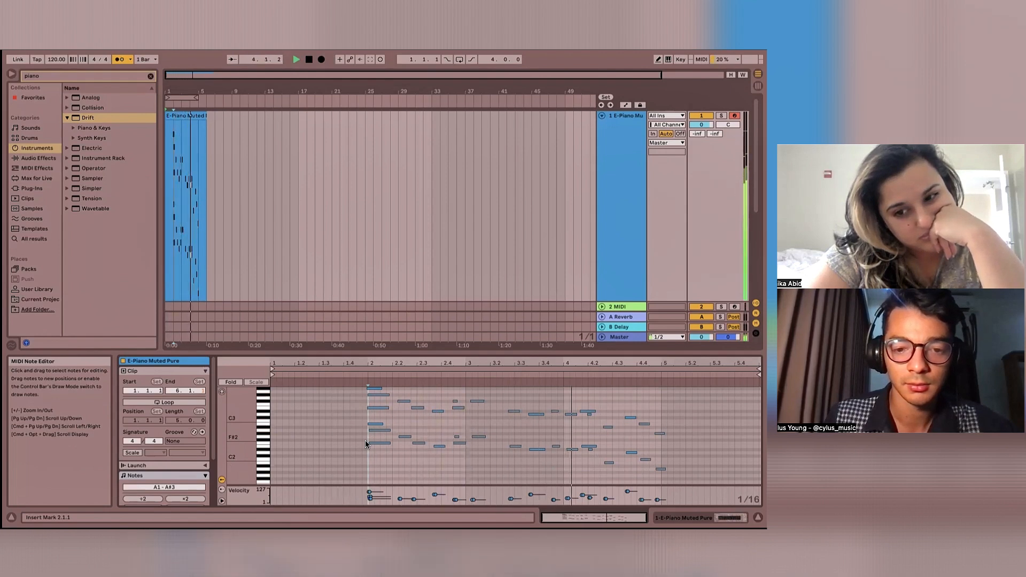
pyautogui.press('space')
pyautogui.press('super+z')
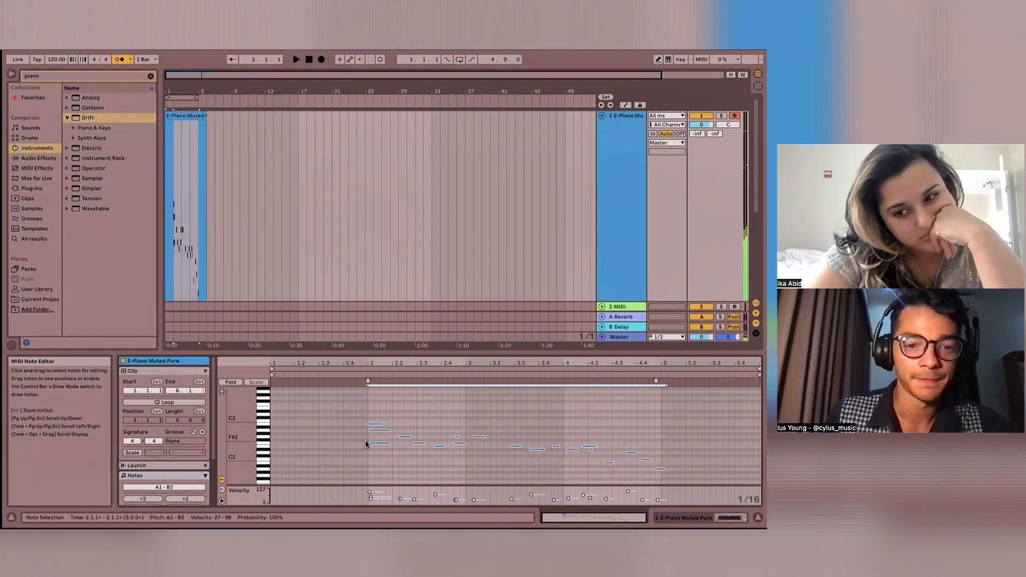
# Record a new take over the E-Piano clip from 1.1.1 with MIDI Arrangement Overdub off, and undo that recording
pyautogui.click(630, 182)
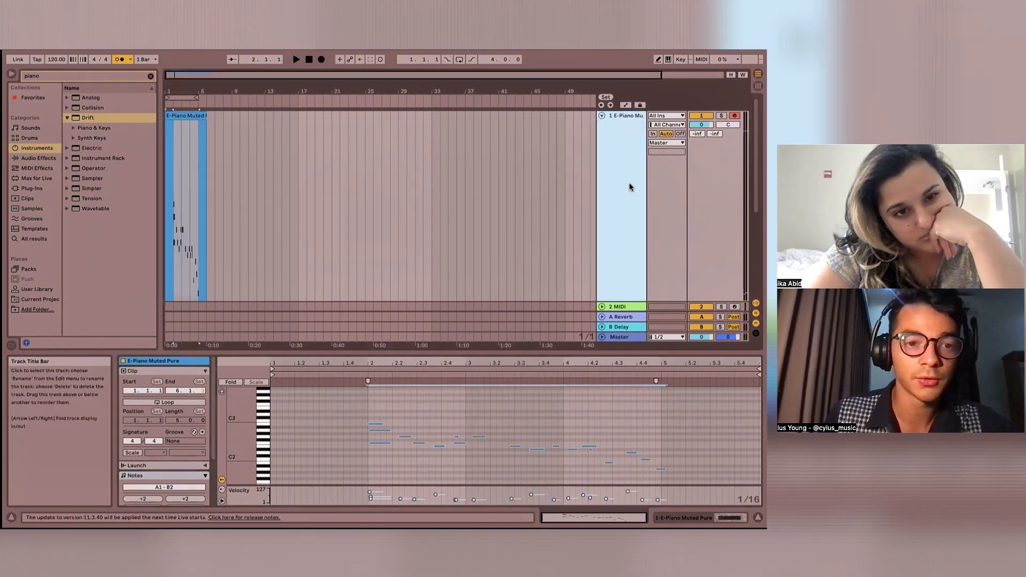
pyautogui.click(203, 227)
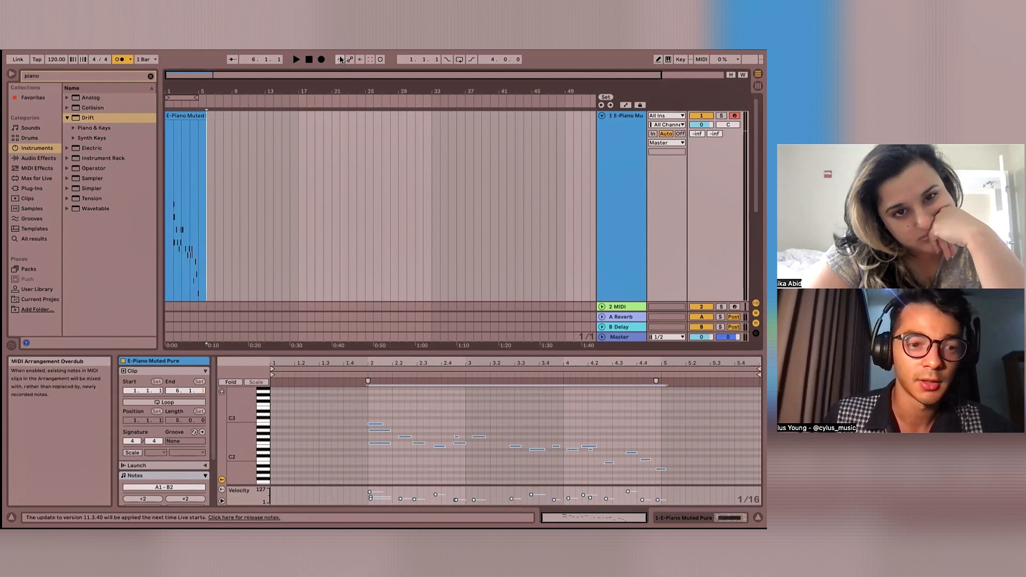
pyautogui.click(167, 240)
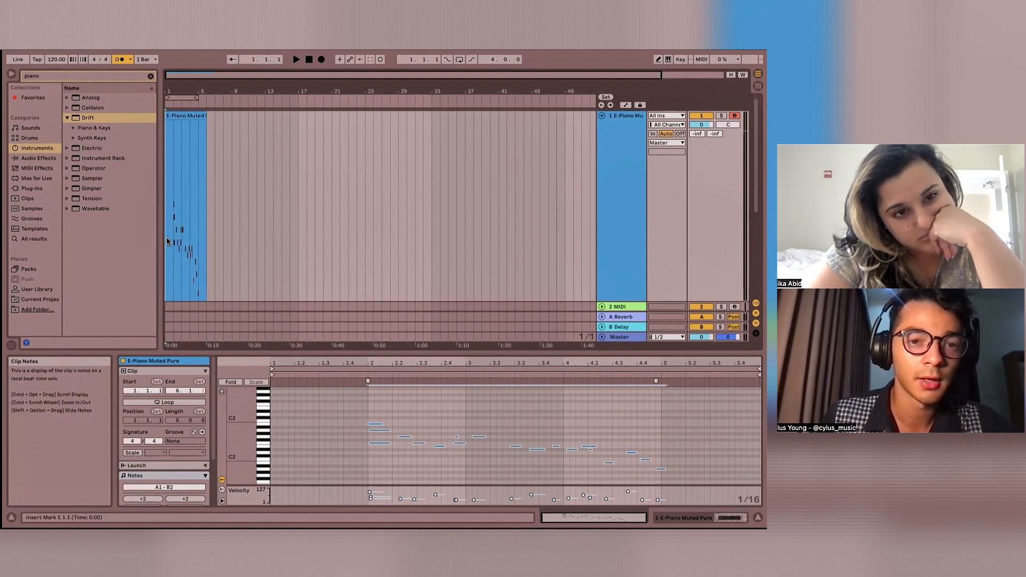
pyautogui.click(322, 59)
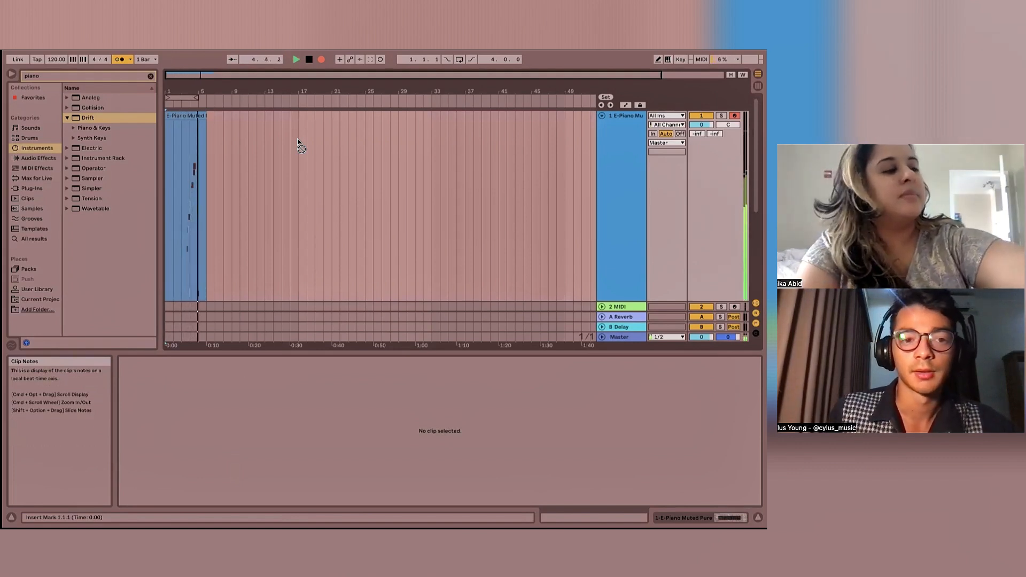
pyautogui.press('space')
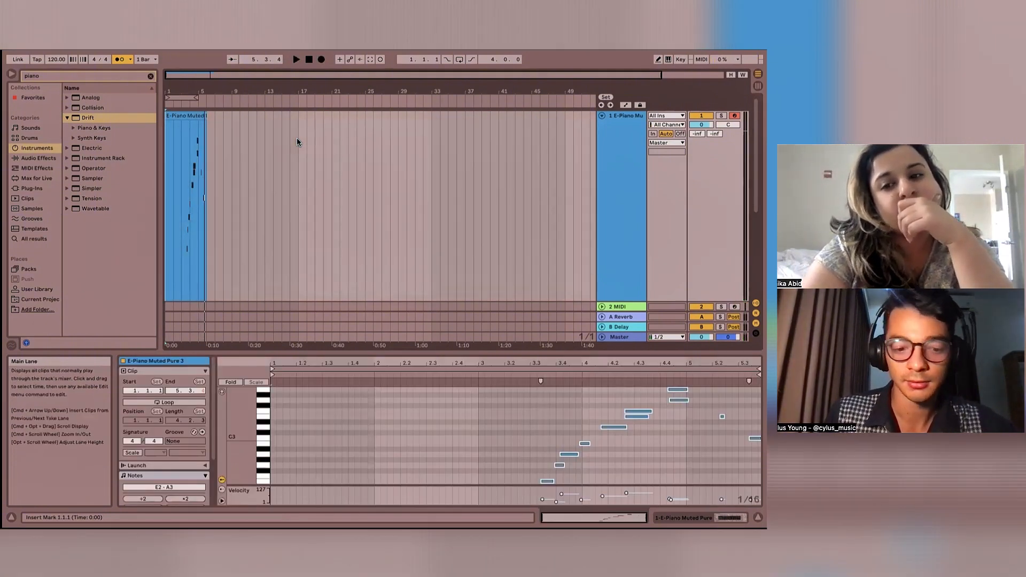
pyautogui.press('super+z')
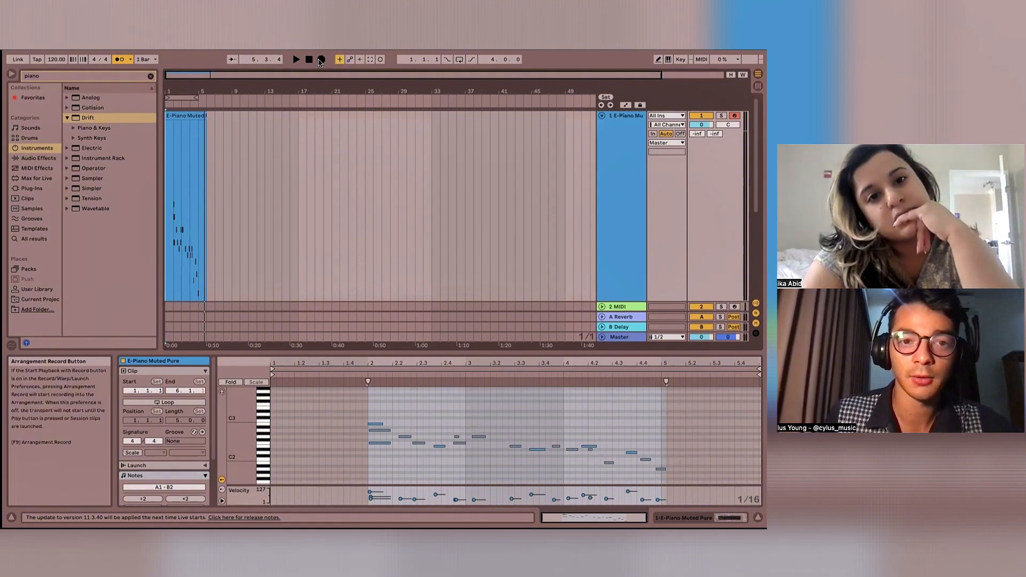
# Record additional notes over the E-Piano clip with MIDI Arrangement Overdub on, and record another short pass from bar 1
pyautogui.click(321, 60)
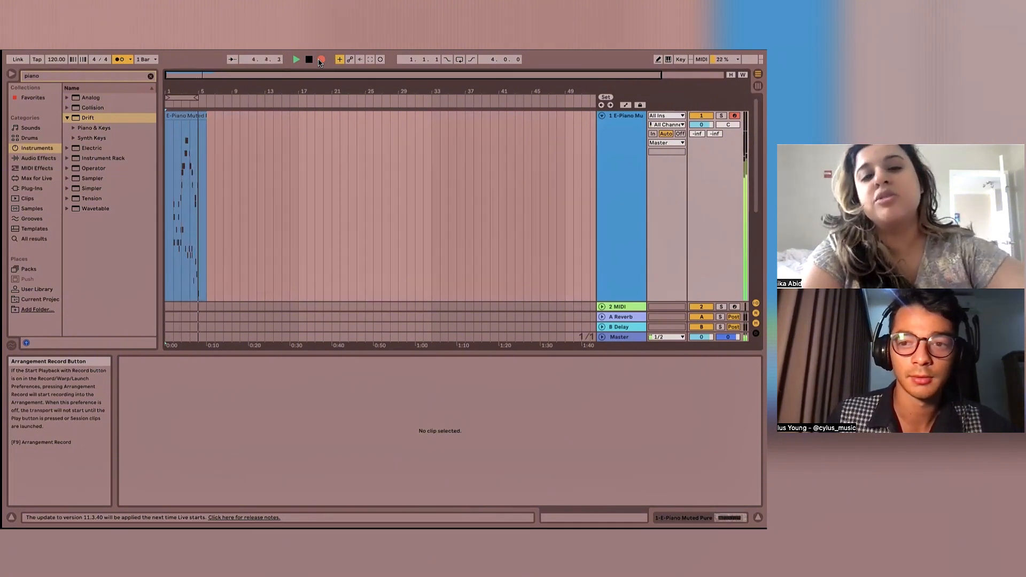
pyautogui.press('space')
pyautogui.click(321, 59)
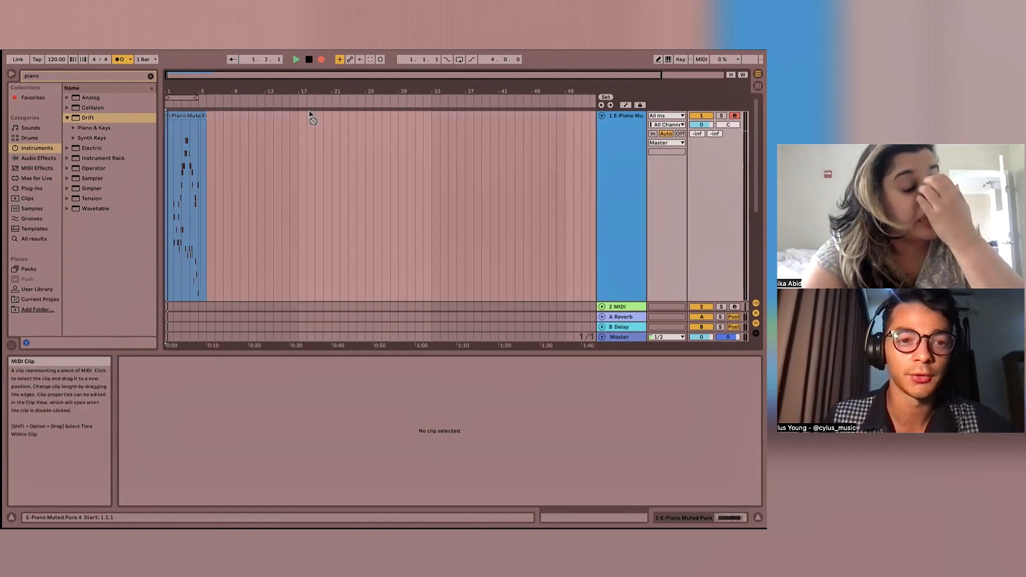
pyautogui.press('space')
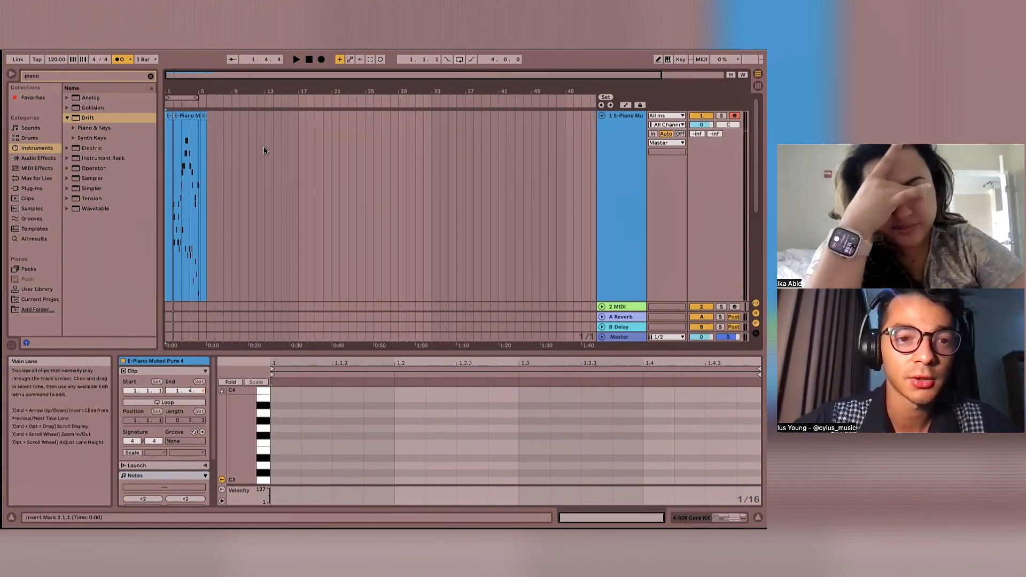
# Select the E-Piano track's time range from 3.1.1 to 5.1.1 and loop it
pyautogui.moveTo(208, 156); pyautogui.dragTo(263, 156)
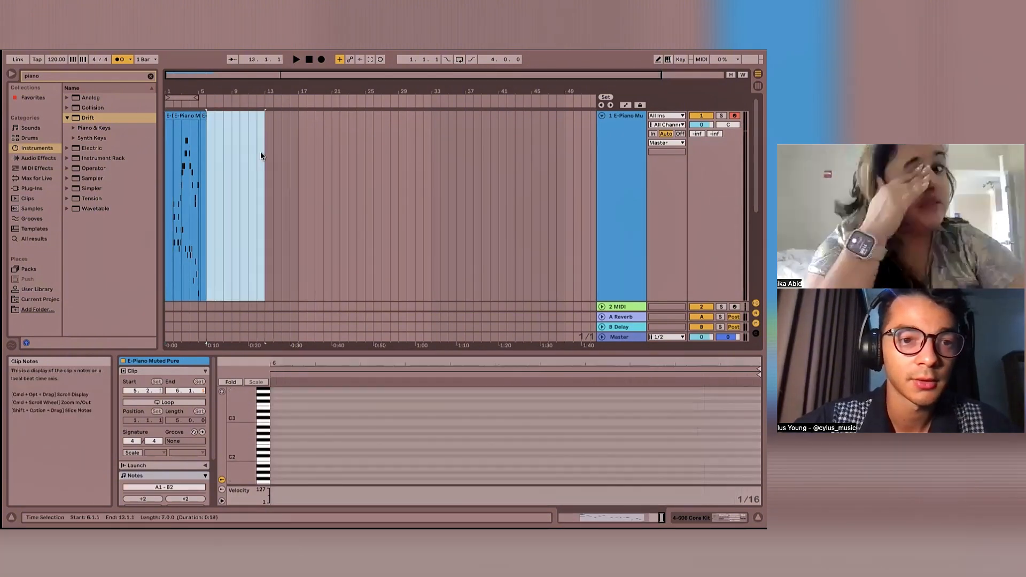
pyautogui.moveTo(182, 155); pyautogui.dragTo(196, 153)
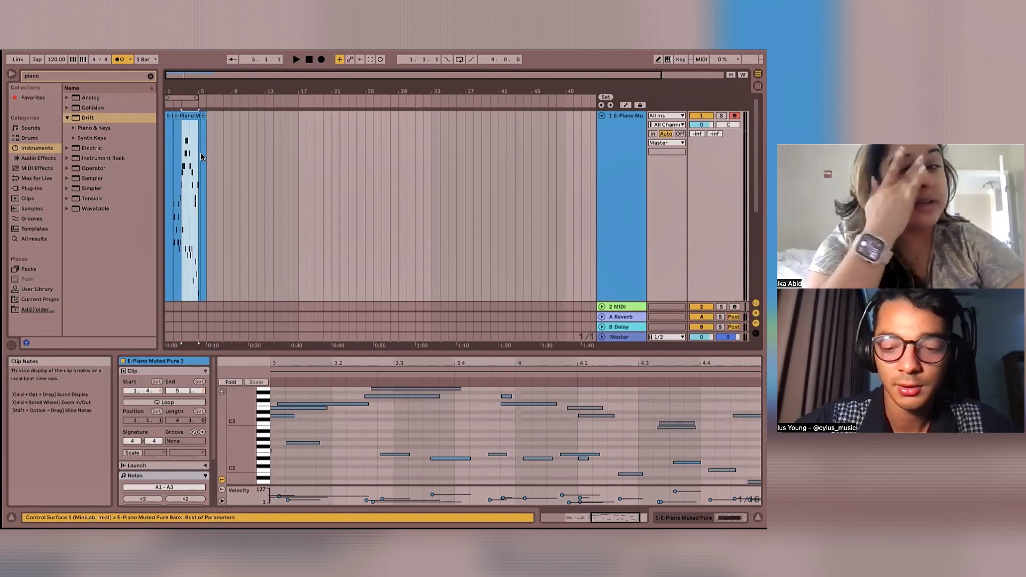
pyautogui.hotkey('ctrl', 'l')
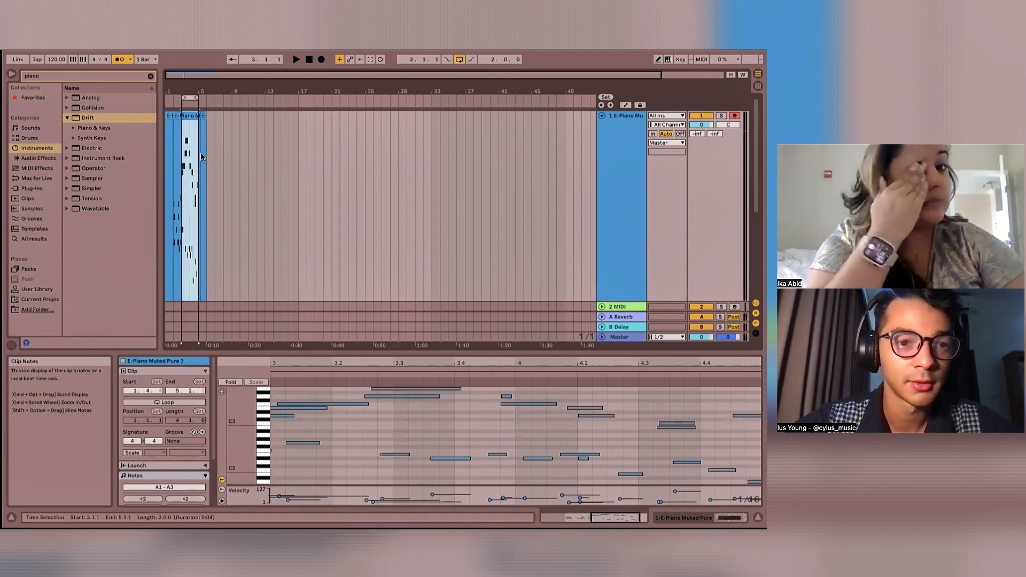
# Play back the looped section starting at 3.1.1 twice, turning on the Punch-Out Switch between the two passes
pyautogui.press('space')
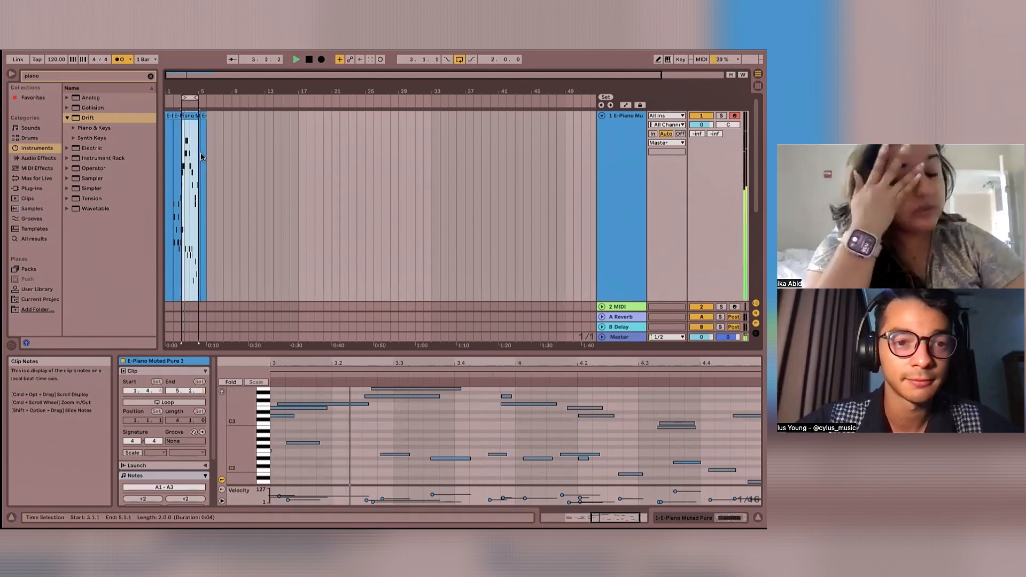
pyautogui.press('space')
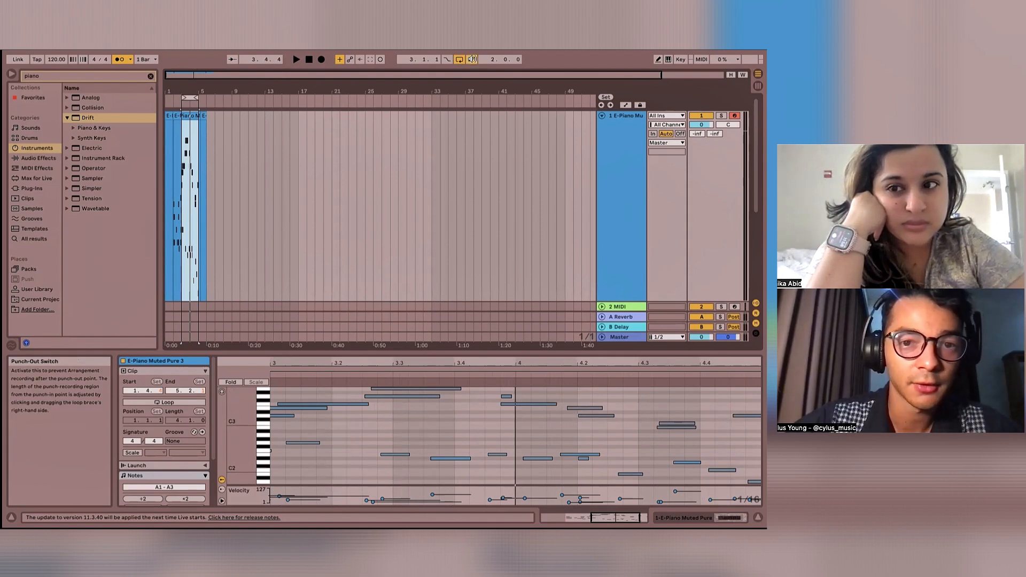
pyautogui.press('space')
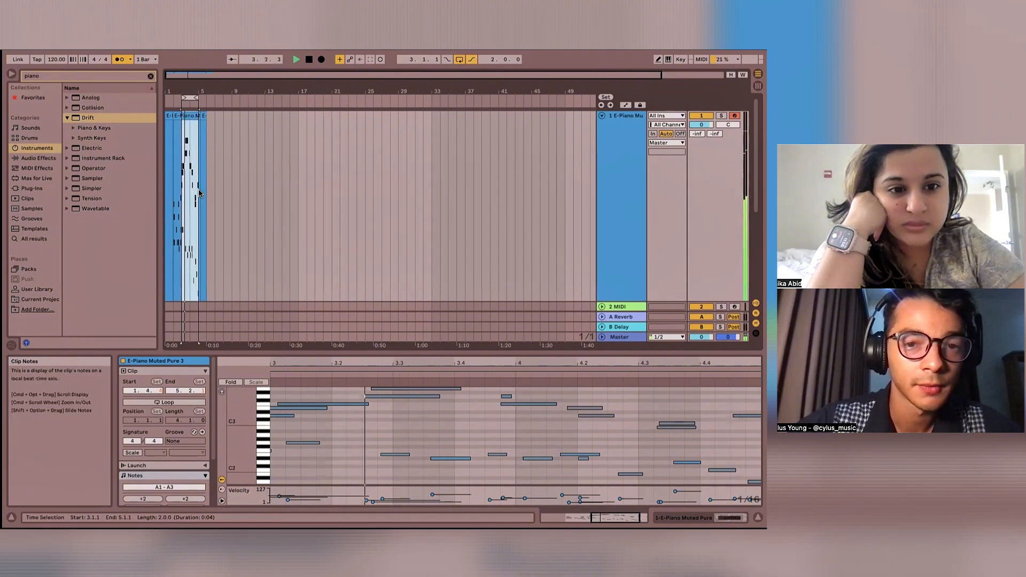
pyautogui.press('space')
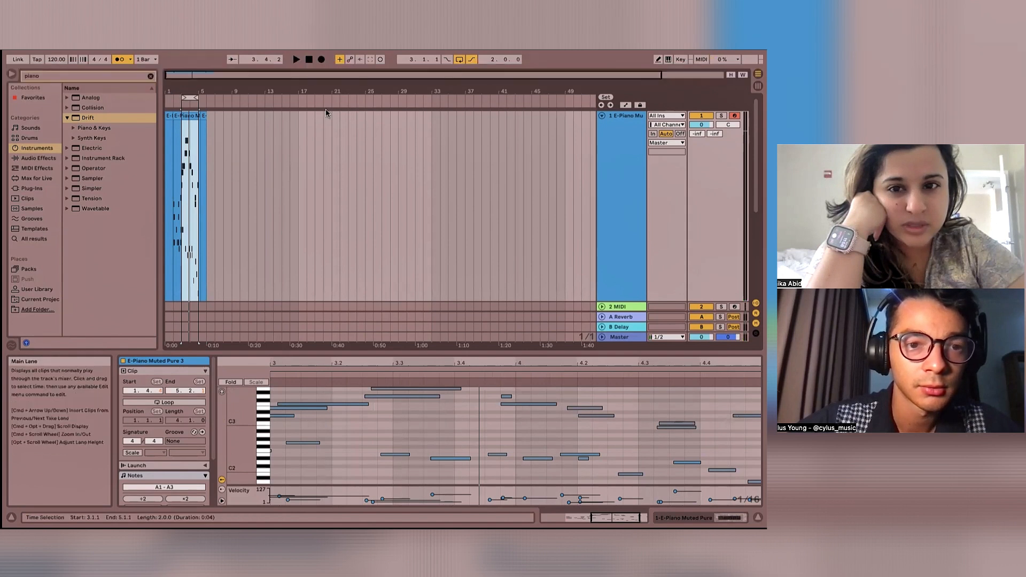
# Overdub additional notes on the E-Piano track within the loop from 3.1.1 to 5.1.1
pyautogui.click(320, 59)
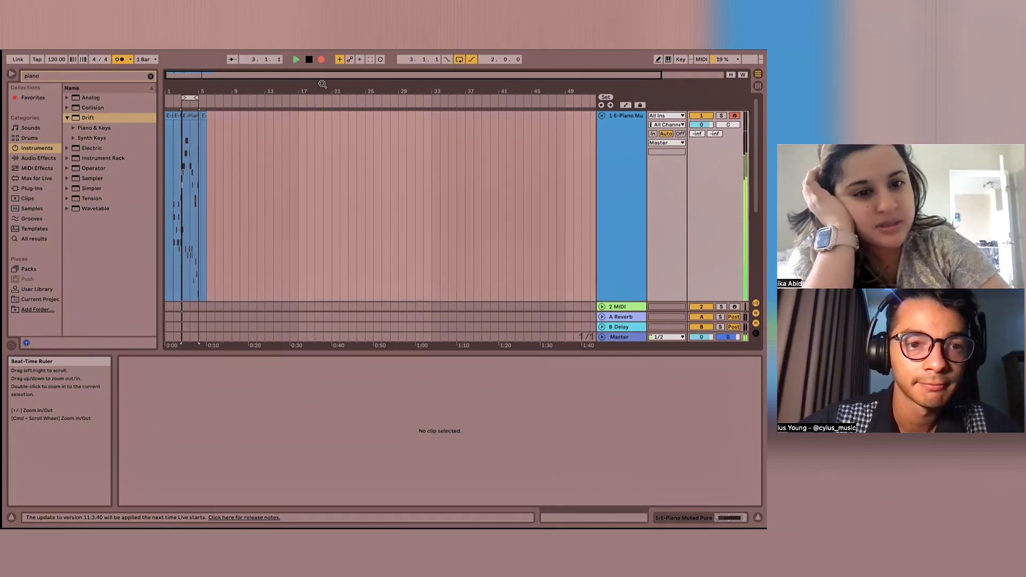
pyautogui.press('space')
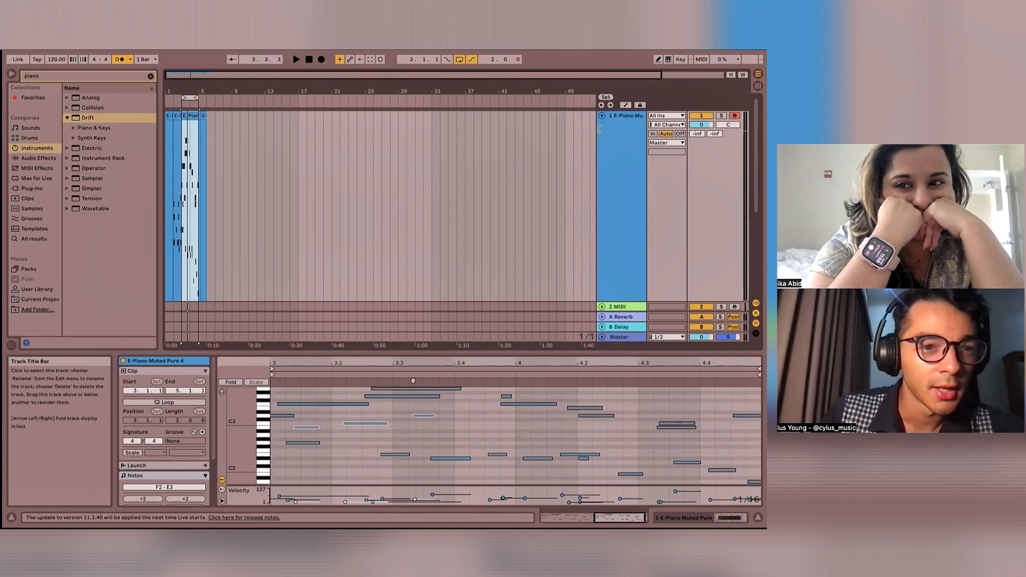
# Clear the browser search, and try inserting a new MIDI track but undo it
pyautogui.click(150, 76)
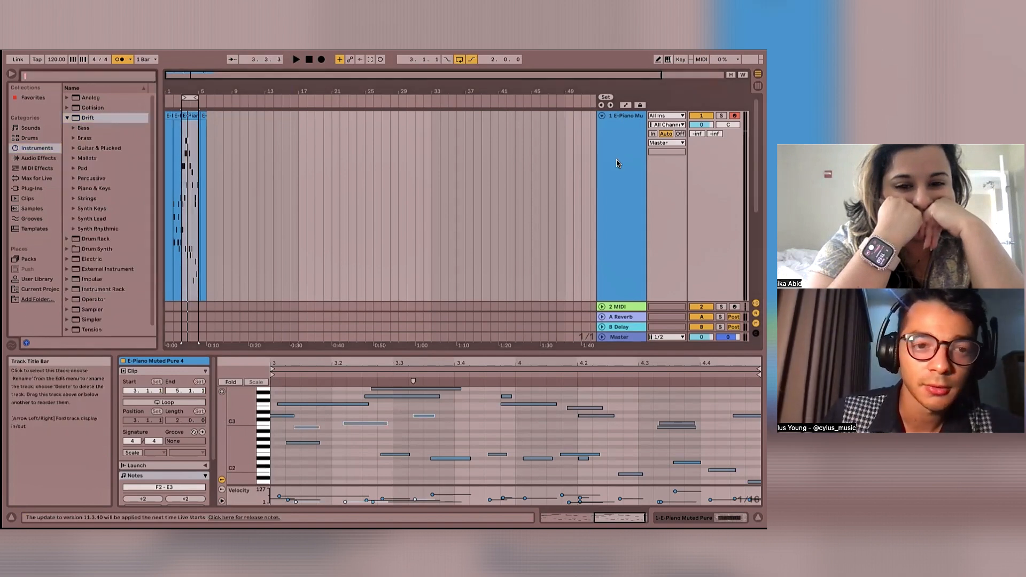
pyautogui.press('super+shift+t')
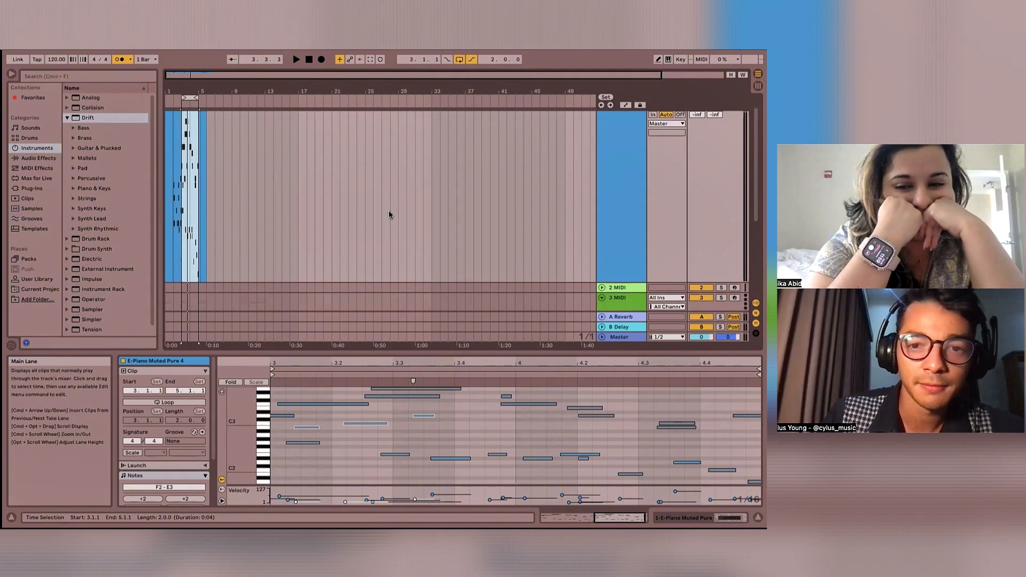
pyautogui.press('super+z')
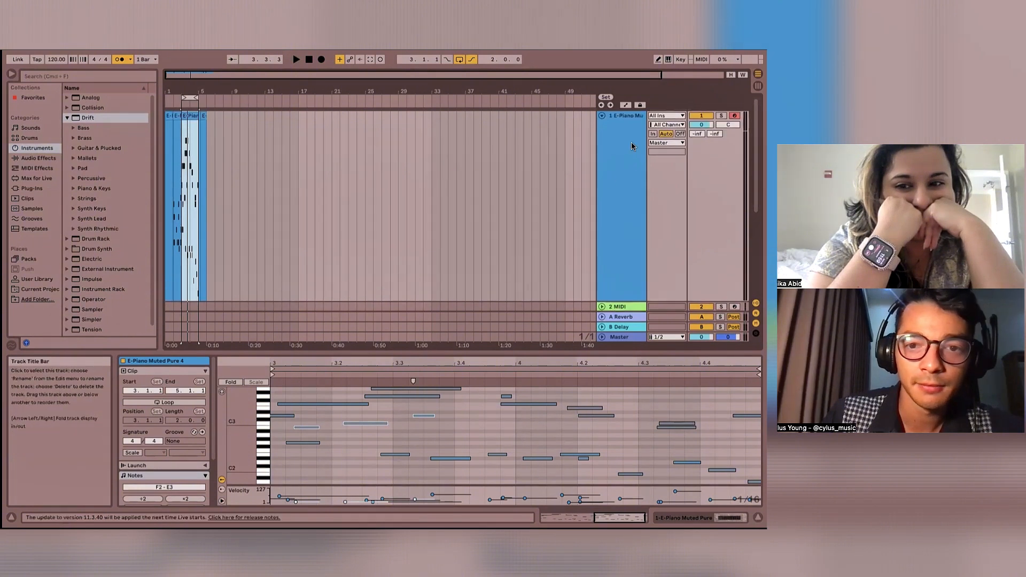
# Fold the E-Piano track and delete the other four tracks: both empty MIDI tracks, the 606 Core Kit track and the audio track
pyautogui.click(602, 116)
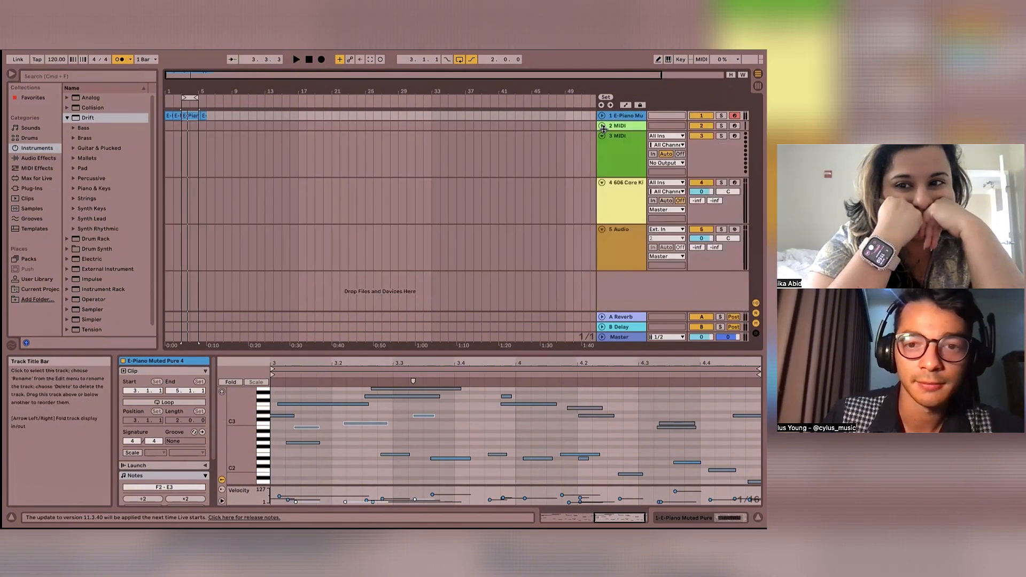
pyautogui.click(618, 126)
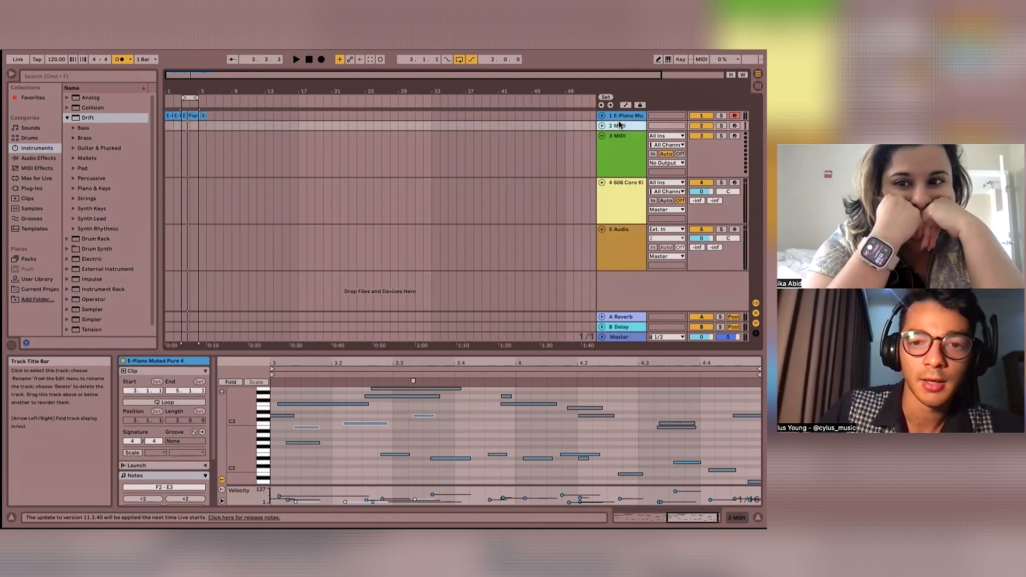
pyautogui.press('BackSpace')
pyautogui.press('BackSpace')
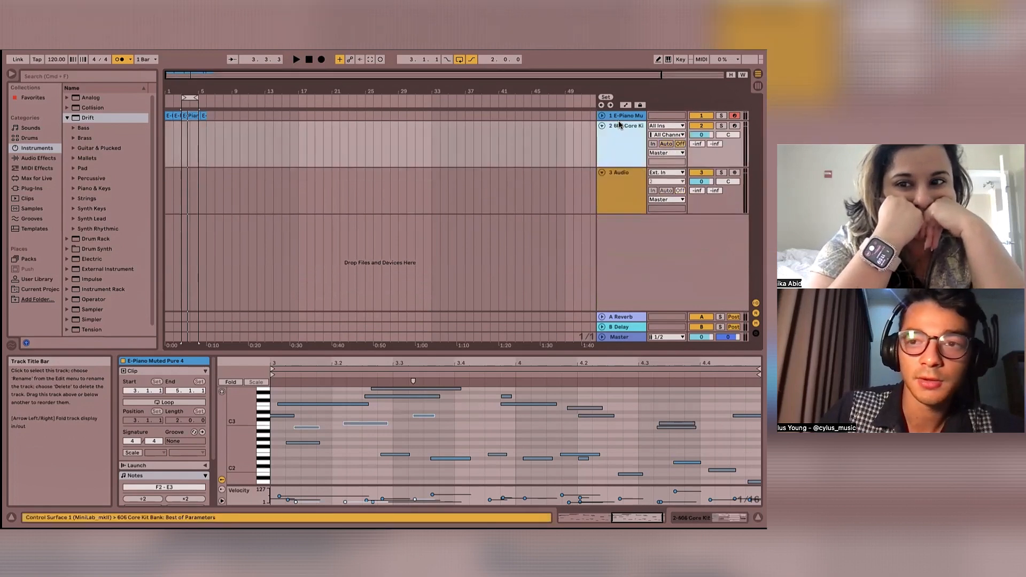
pyautogui.press('BackSpace')
pyautogui.press('BackSpace')
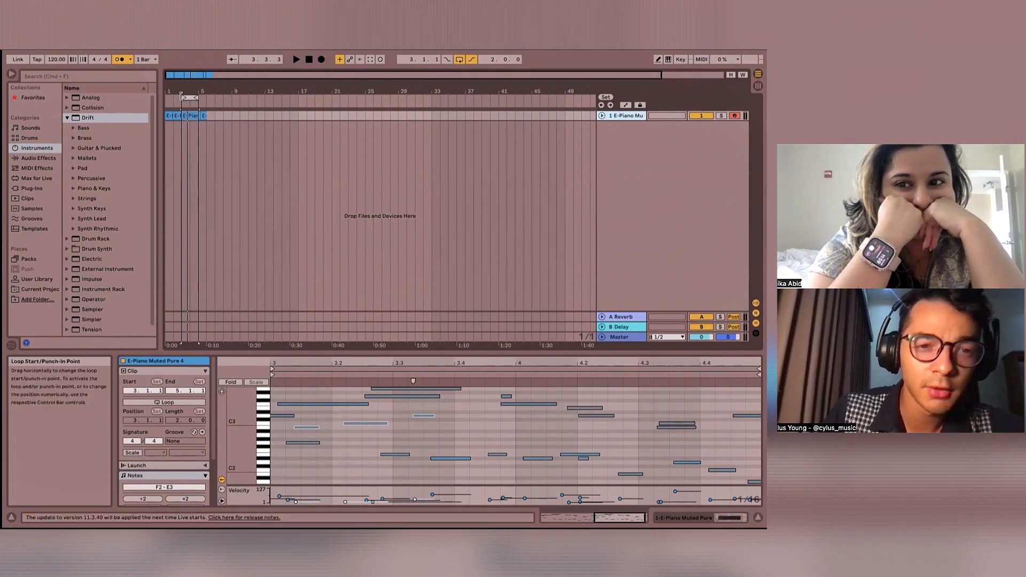
# Extend the loop's start back to 1.1.1 and insert a new MIDI track below the E-Piano track
pyautogui.moveTo(182, 98); pyautogui.dragTo(156, 94)
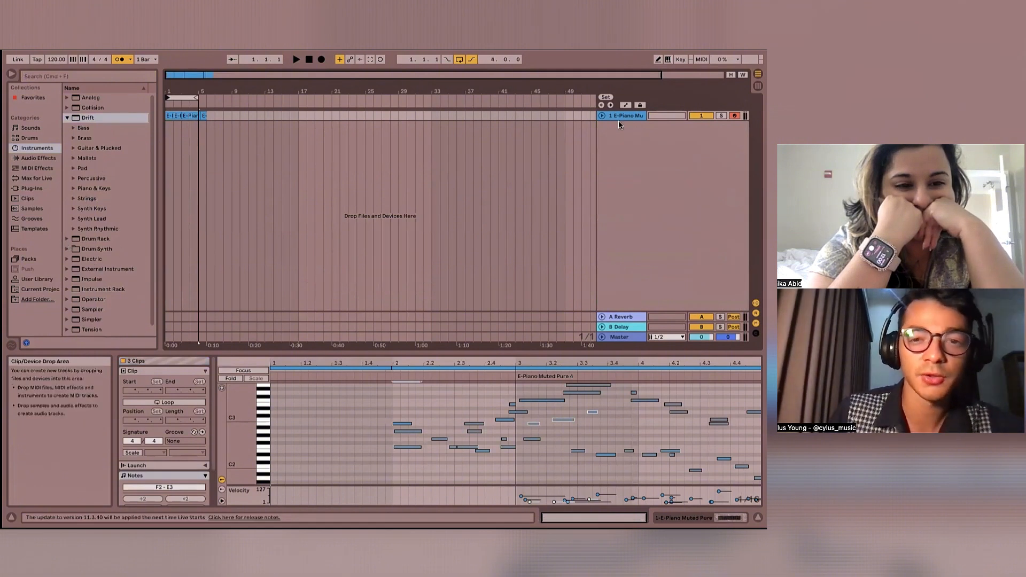
pyautogui.press('super+shift+t')
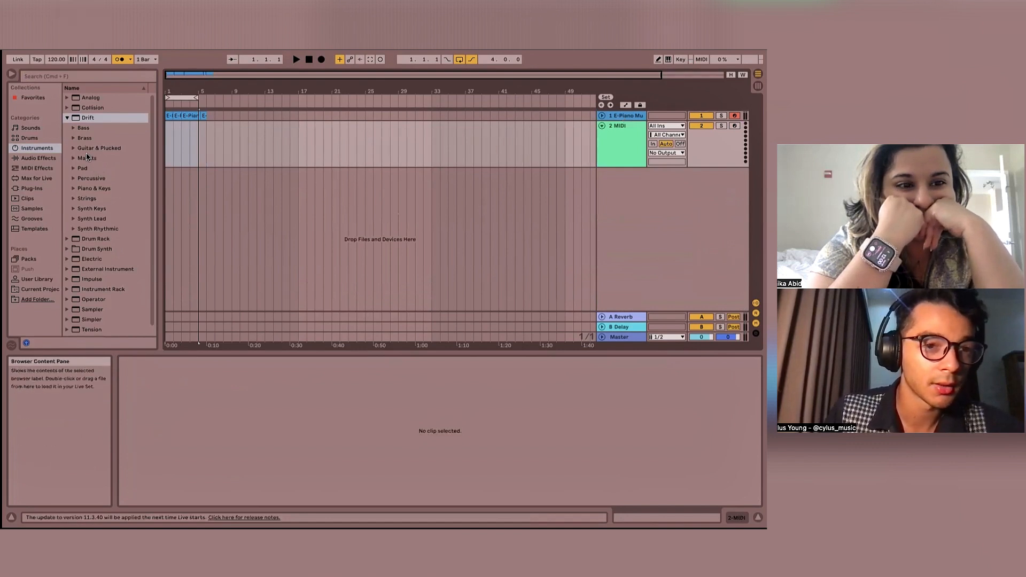
# Browse the drum kits and load Selectah Kit.adg onto the new MIDI track
pyautogui.click(32, 139)
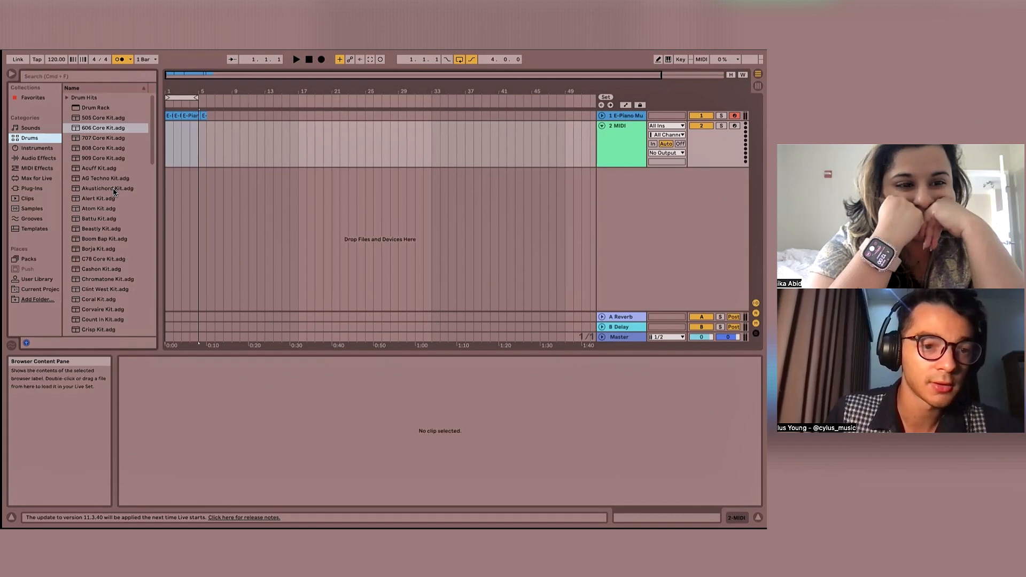
pyautogui.scroll(-2, 113, 191)
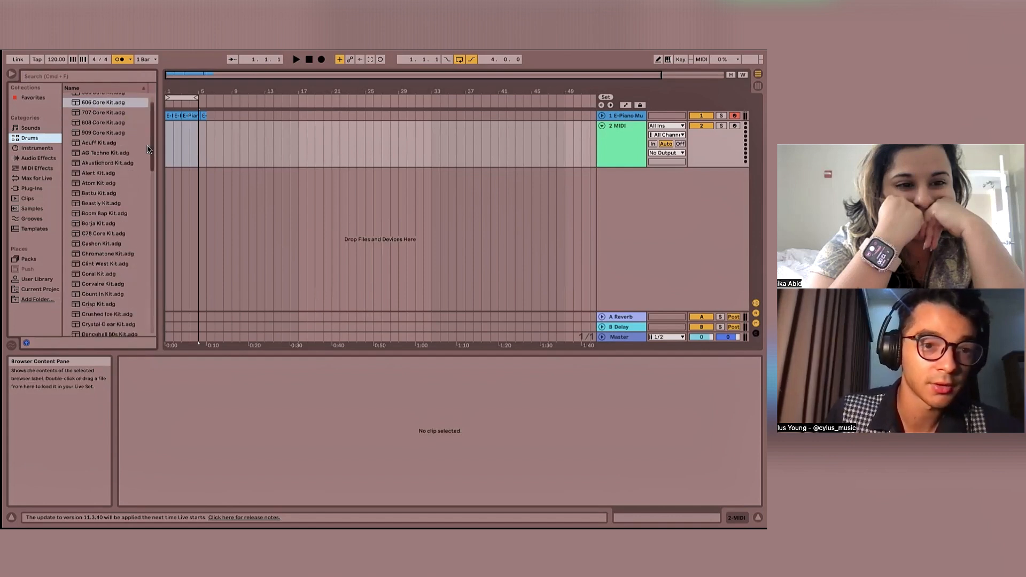
pyautogui.scroll(-4, 134, 170)
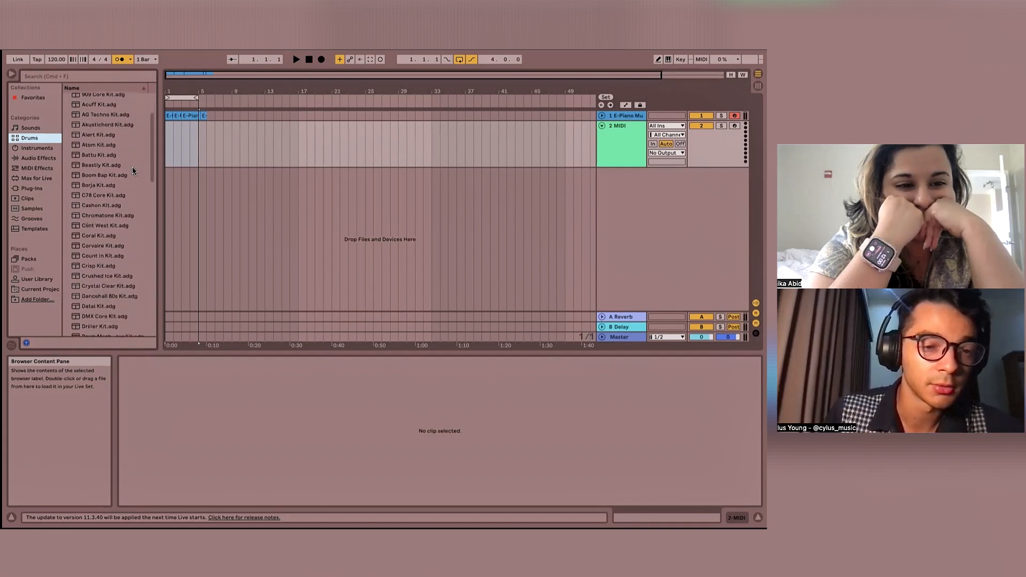
pyautogui.scroll(-2, 132, 170)
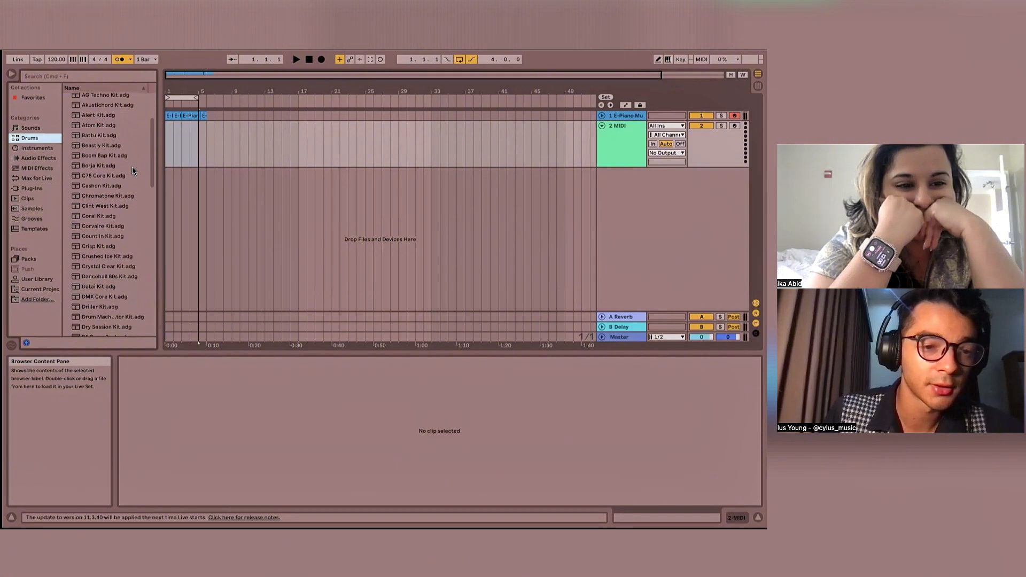
pyautogui.scroll(-15, 132, 169)
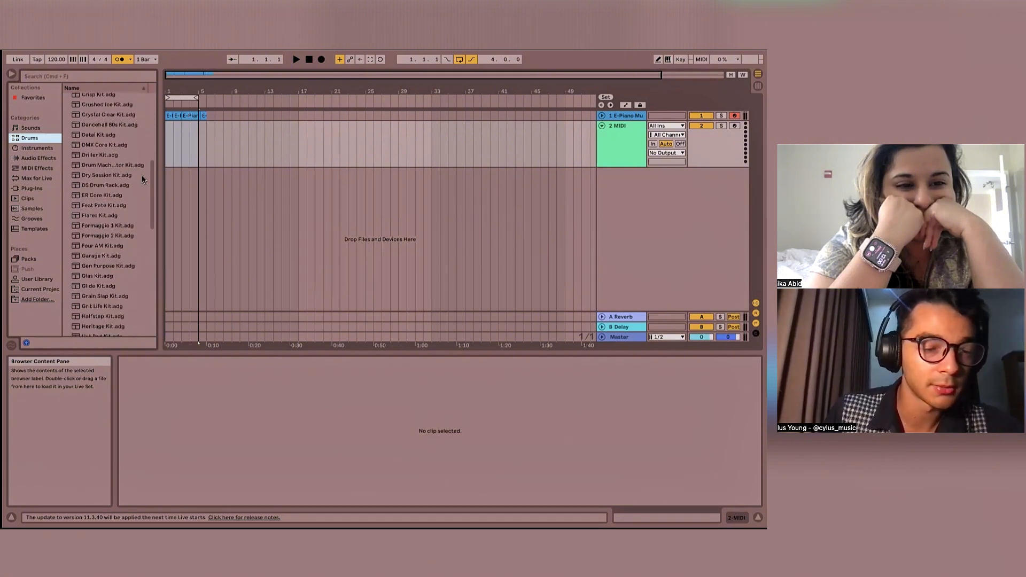
pyautogui.scroll(-11, 109, 239)
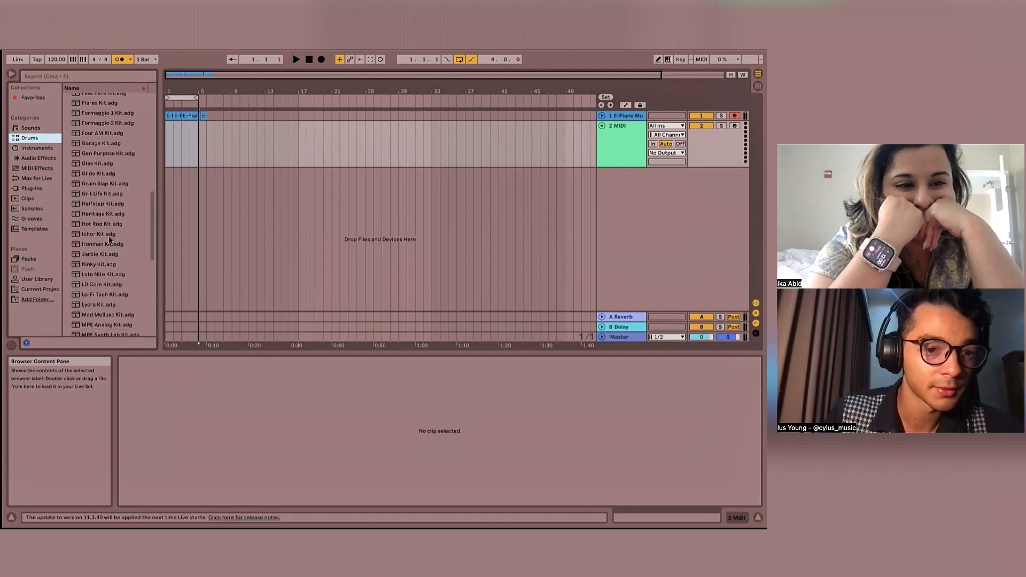
pyautogui.scroll(-17, 109, 240)
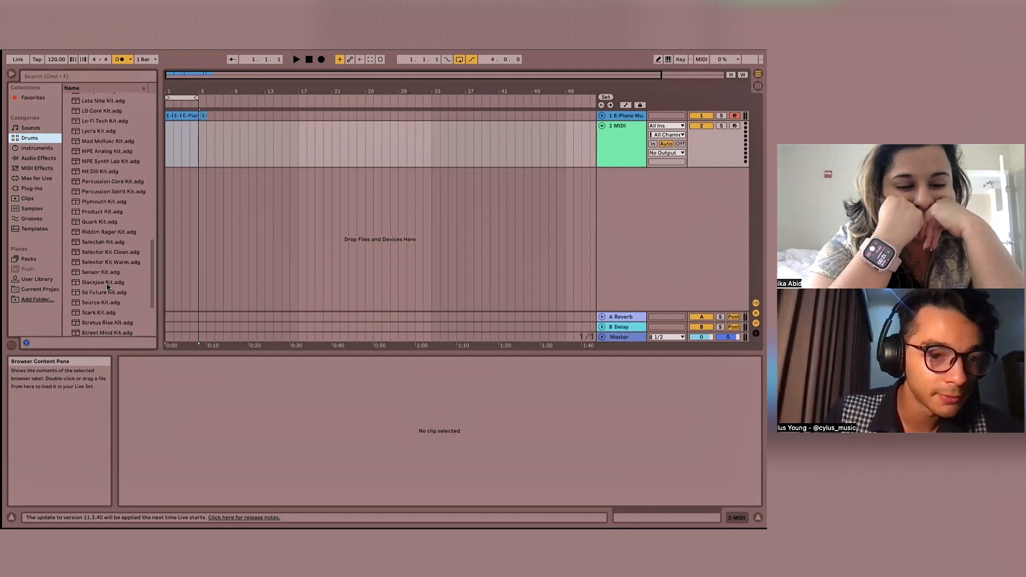
pyautogui.click(109, 253)
pyautogui.click(94, 243)
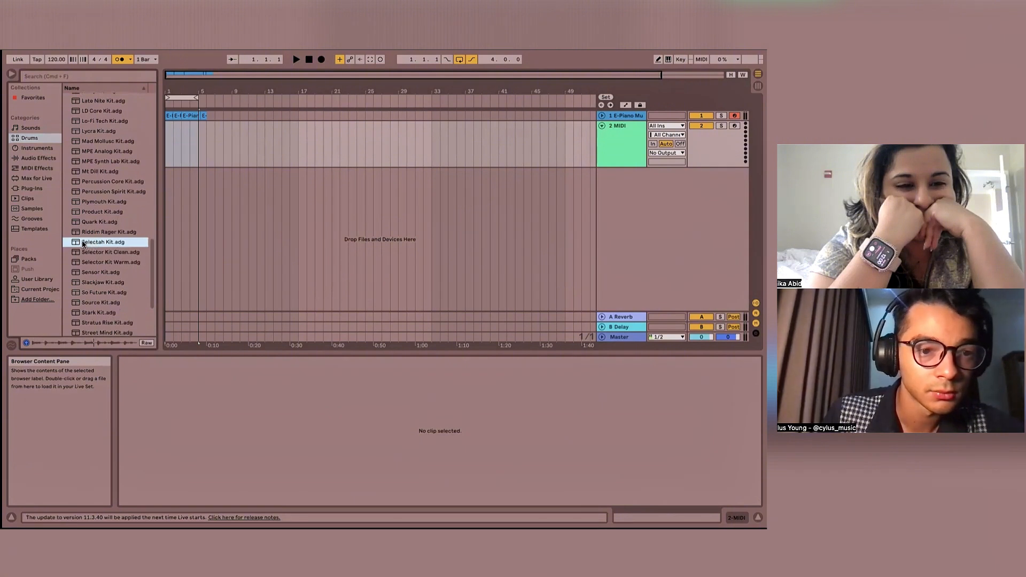
pyautogui.moveTo(91, 244); pyautogui.dragTo(253, 161)
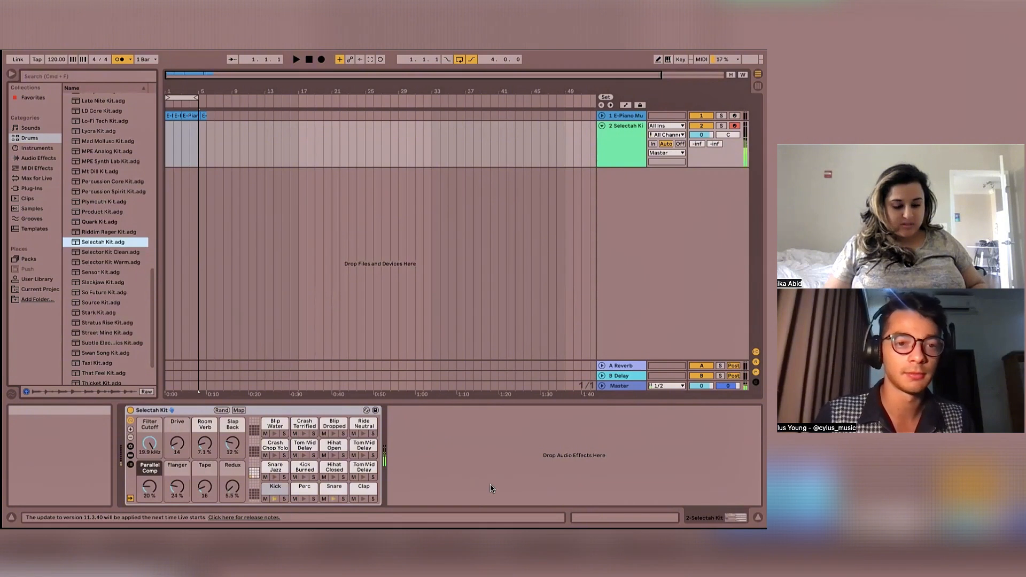
# Try a fixed grid of 4 Bars in the Arrangement, placing the insert mark at 5.1.1, and return to the Narrow adaptive grid
pyautogui.rightClick(178, 169)
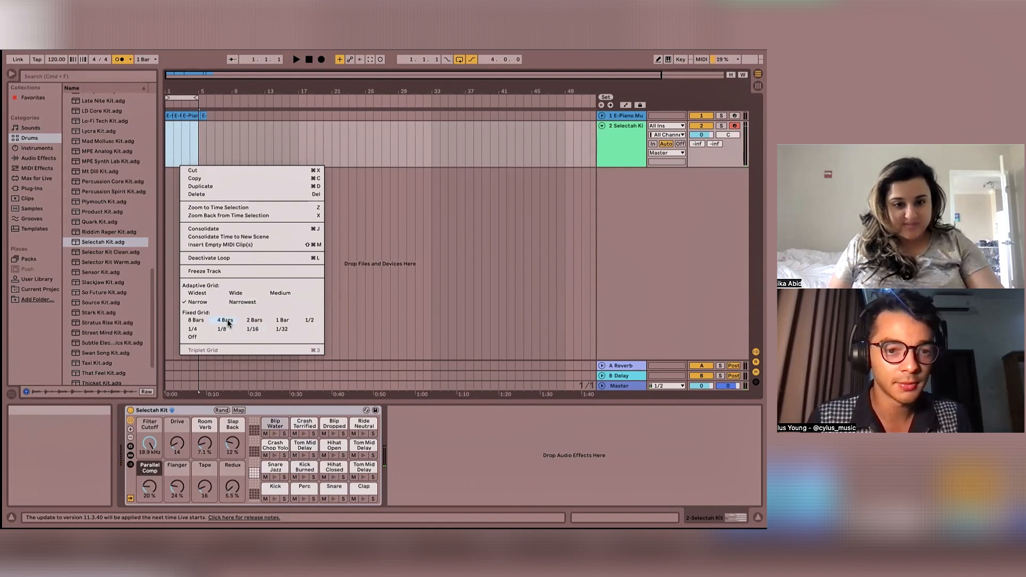
pyautogui.click(372, 187)
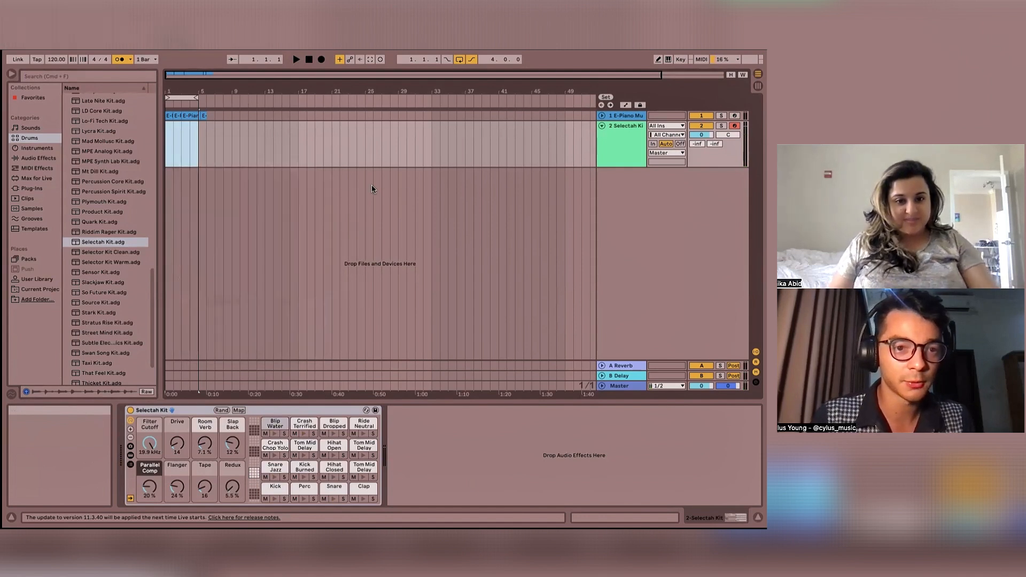
pyautogui.rightClick(191, 151)
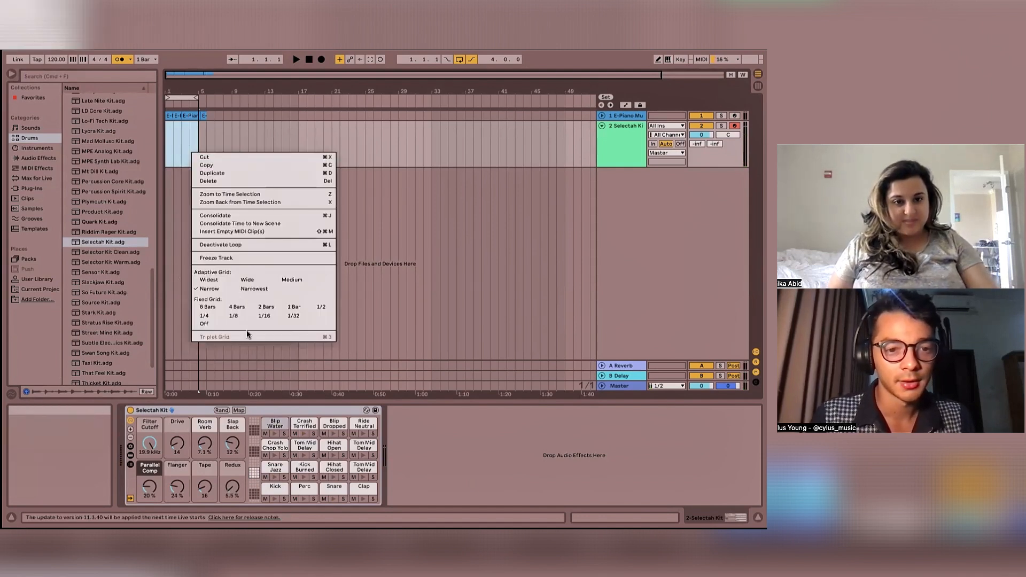
pyautogui.click(232, 306)
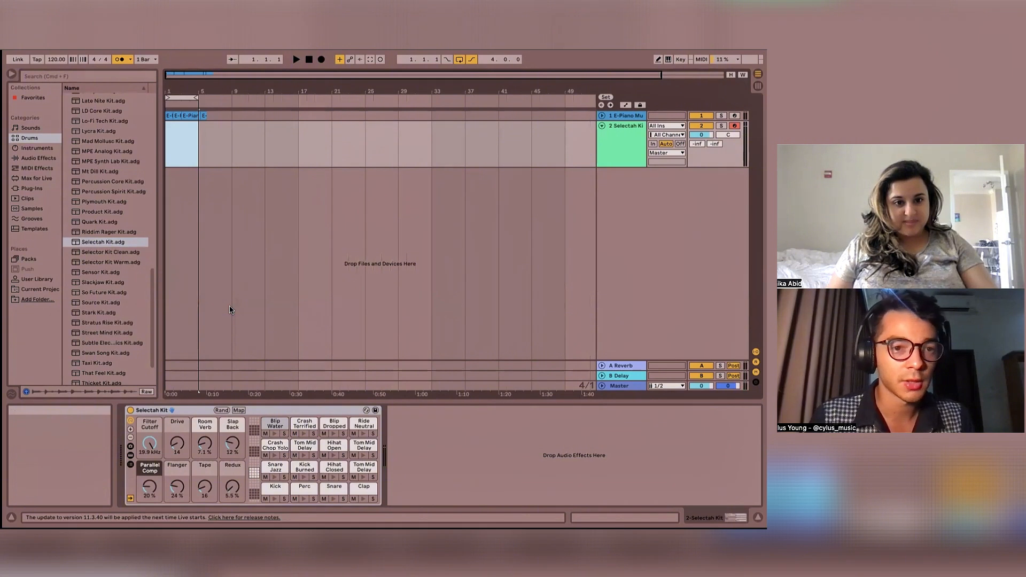
pyautogui.click(193, 146)
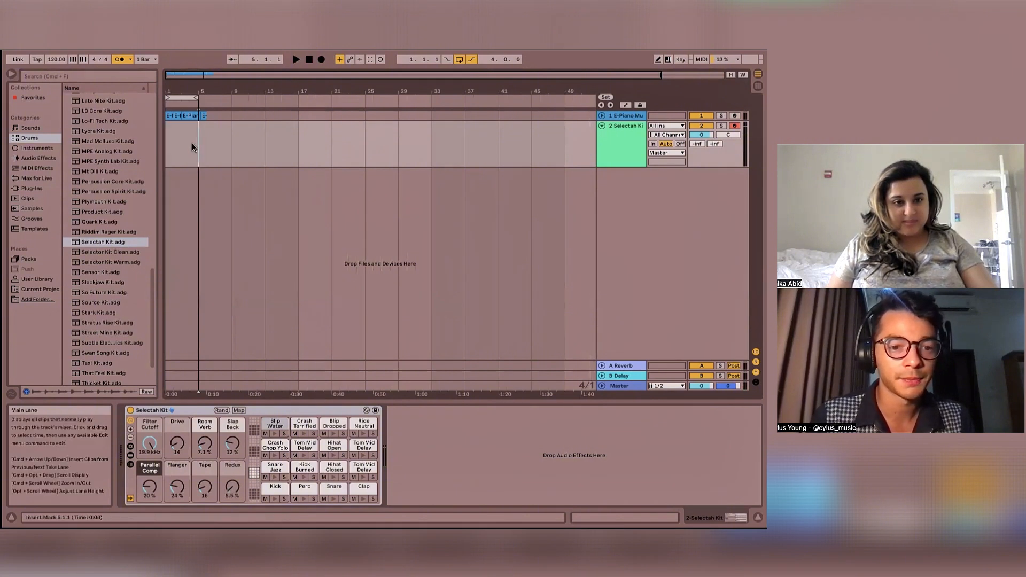
pyautogui.rightClick(192, 147)
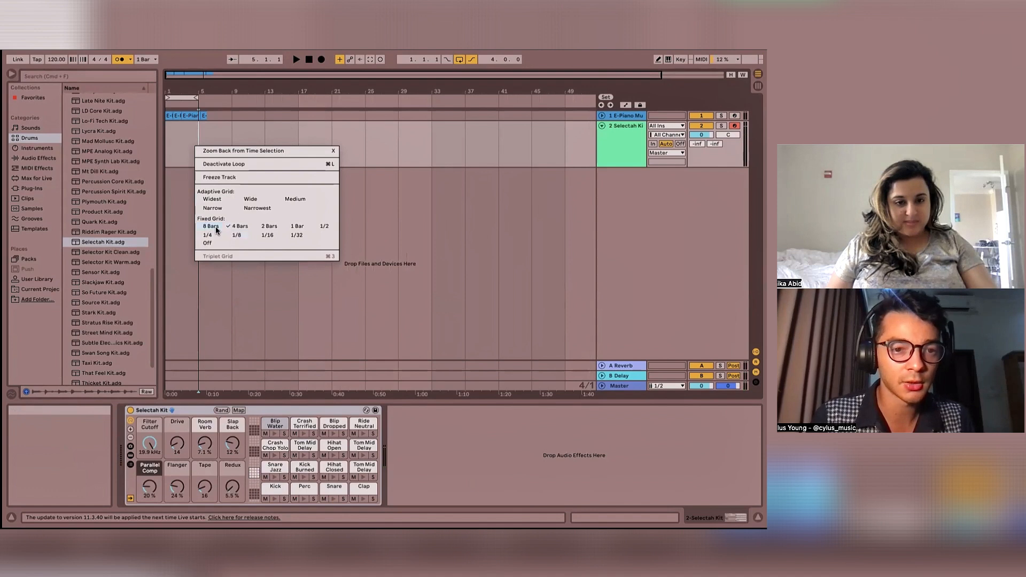
pyautogui.click(213, 208)
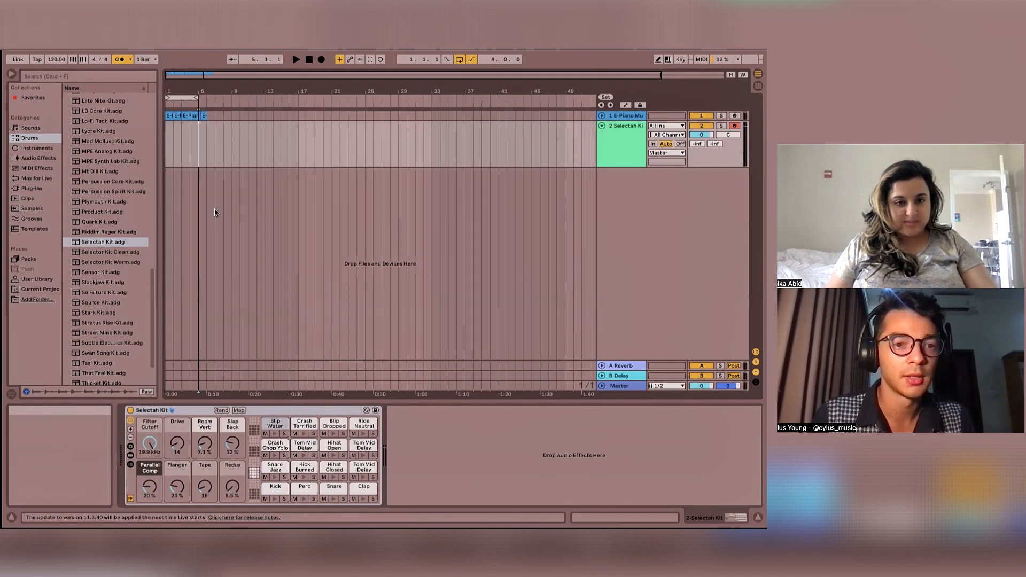
# Try a fixed grid of 1 Bar in the Arrangement and return to the Narrow adaptive grid
pyautogui.rightClick(182, 148)
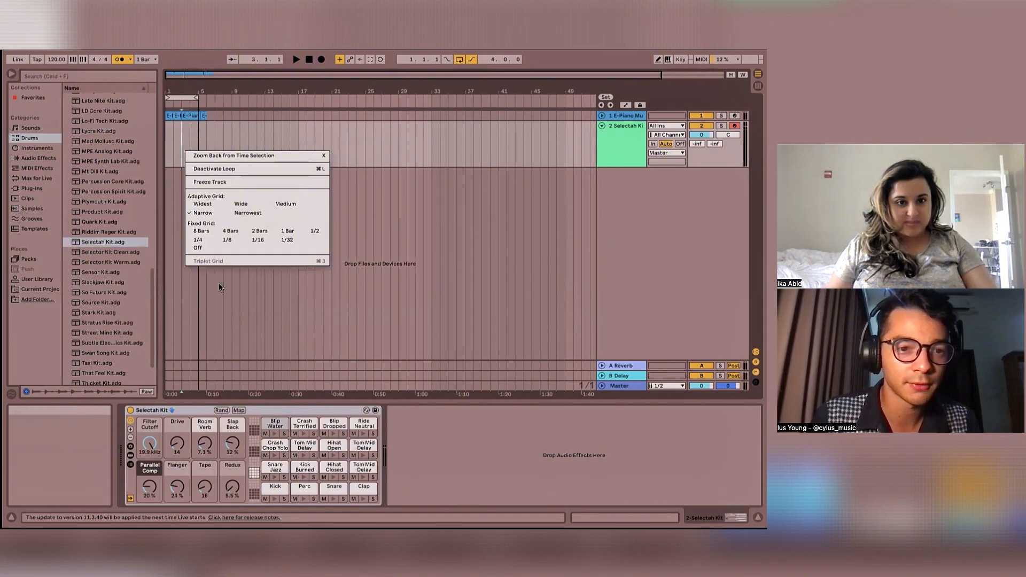
pyautogui.click(280, 231)
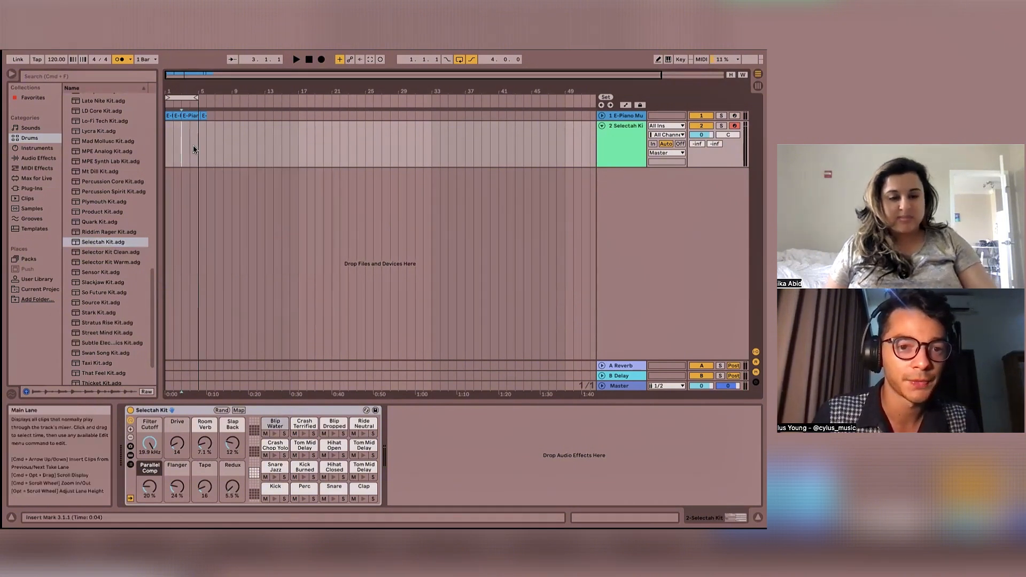
pyautogui.rightClick(191, 160)
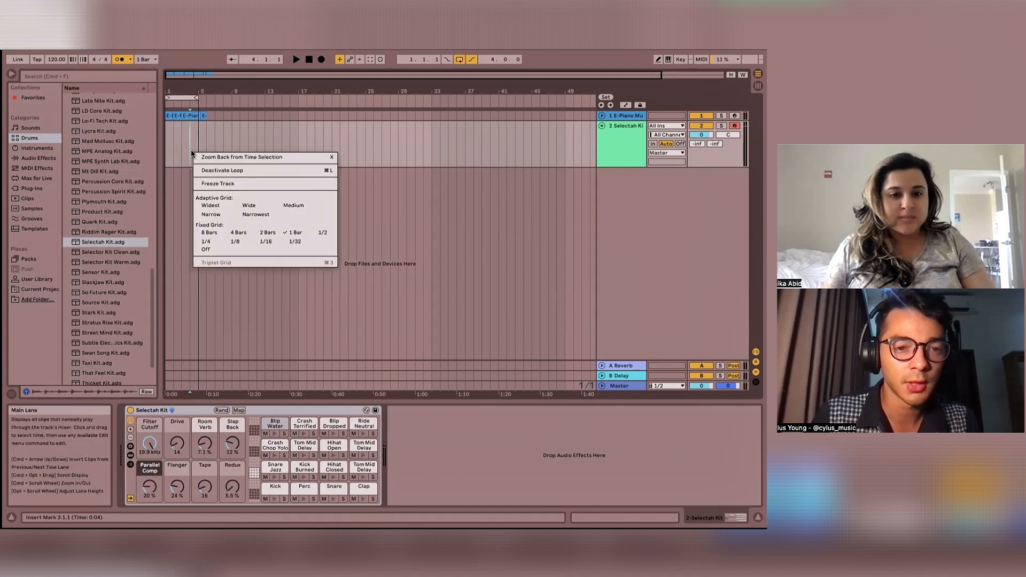
pyautogui.click(209, 200)
pyautogui.rightClick(194, 171)
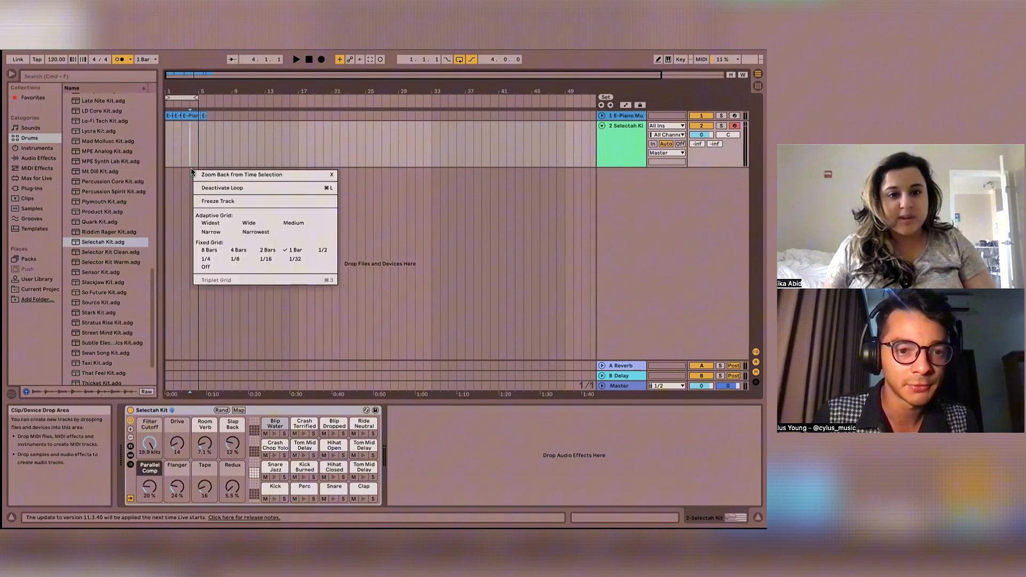
pyautogui.click(214, 233)
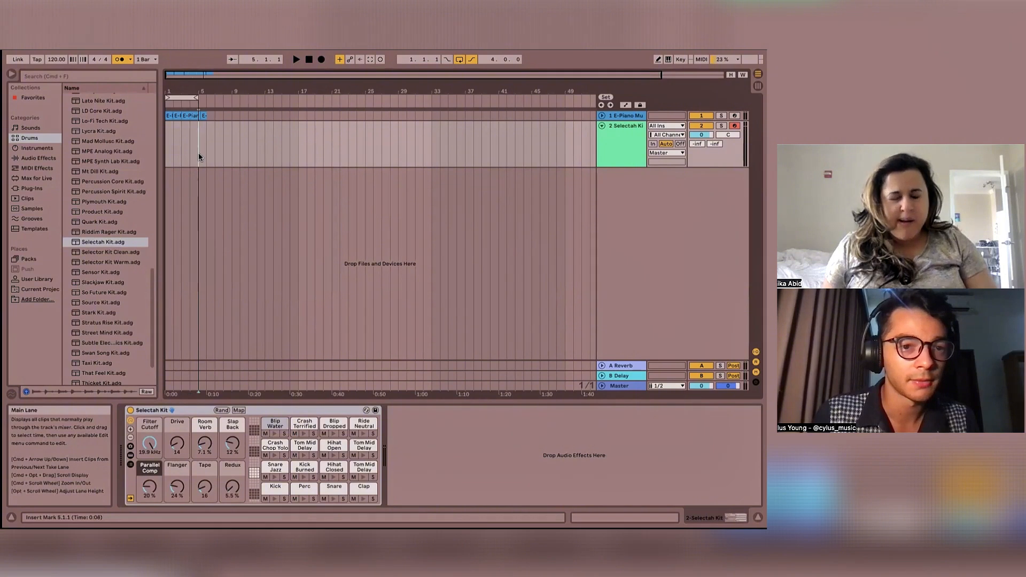
# Insert an empty four-bar MIDI clip from 1.1.1 to 5.1.1 on the Selectah Kit track and turn on Draw Mode
pyautogui.moveTo(199, 158); pyautogui.dragTo(167, 154)
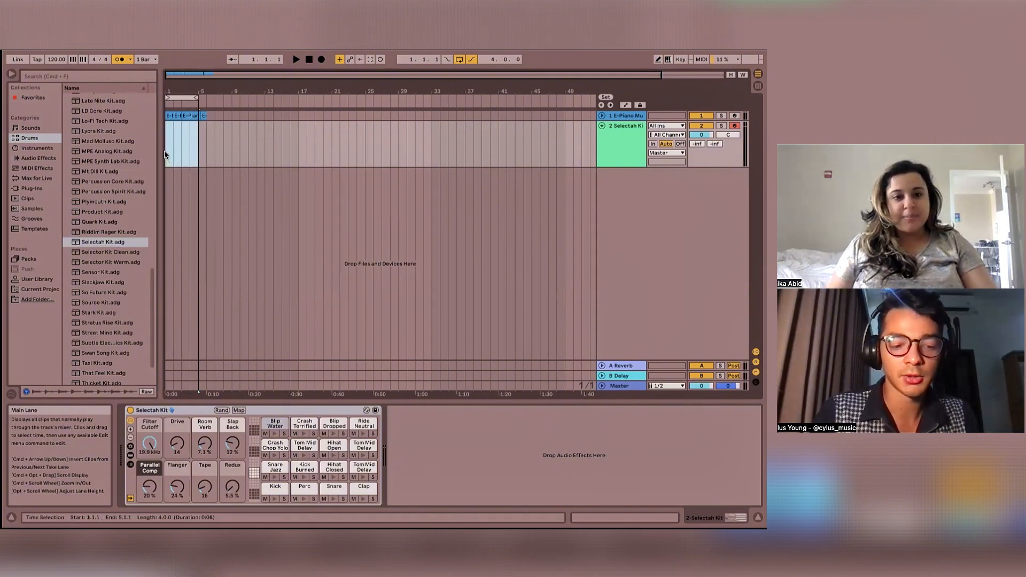
pyautogui.press('super+shift+m')
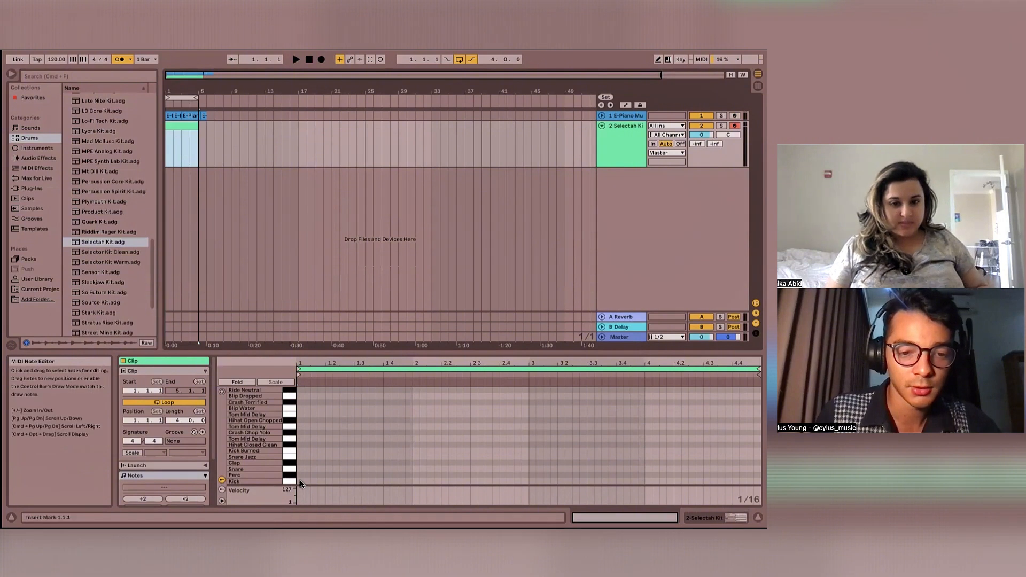
pyautogui.press('b')
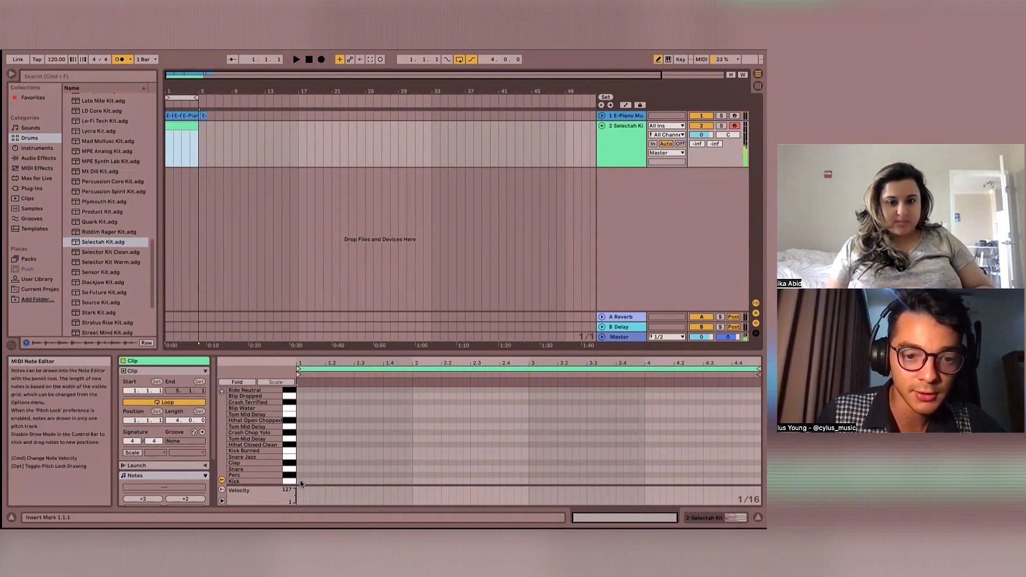
pyautogui.rightClick(304, 477)
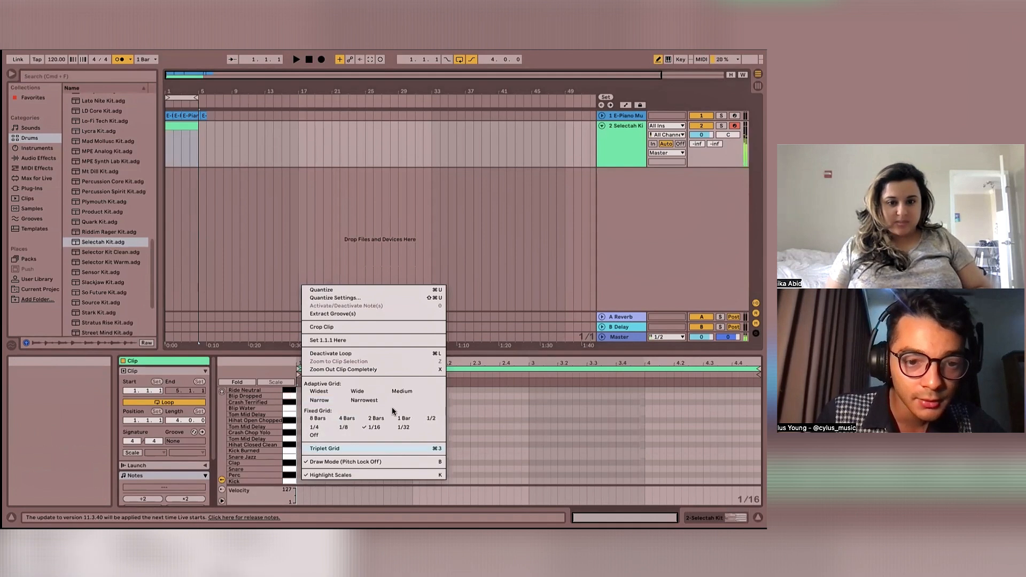
pyautogui.click(469, 404)
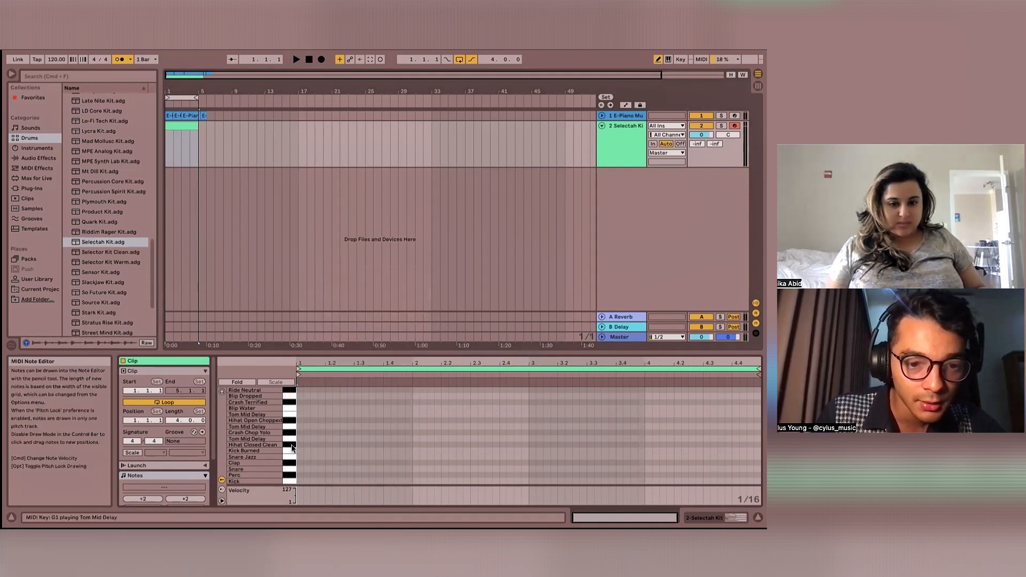
# Draw a continuous run of 1/16 Hihat Closed Clean notes from 1.1.1 to 2.1.2 and play it back
pyautogui.moveTo(298, 447); pyautogui.dragTo(357, 440)
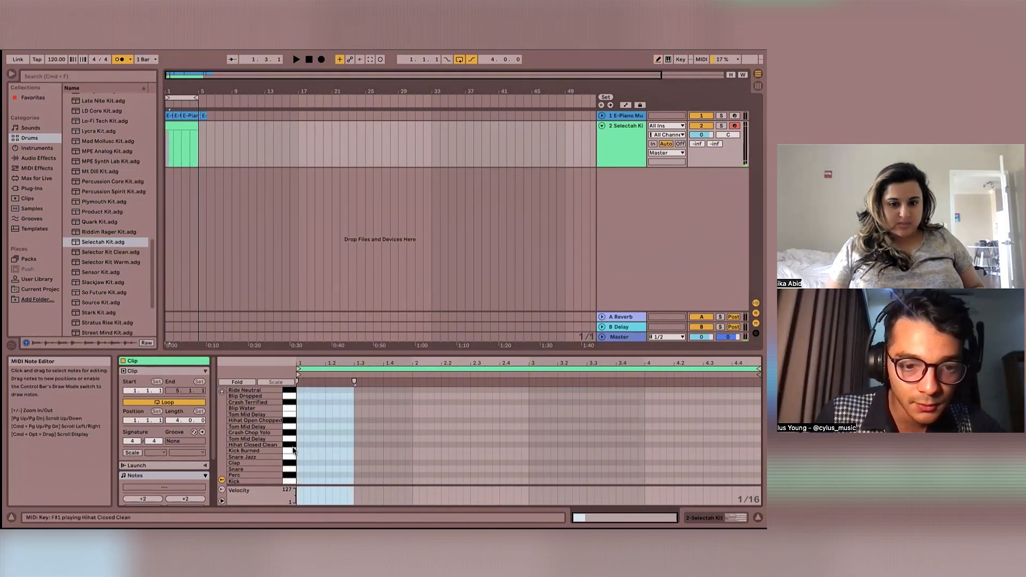
pyautogui.press('b')
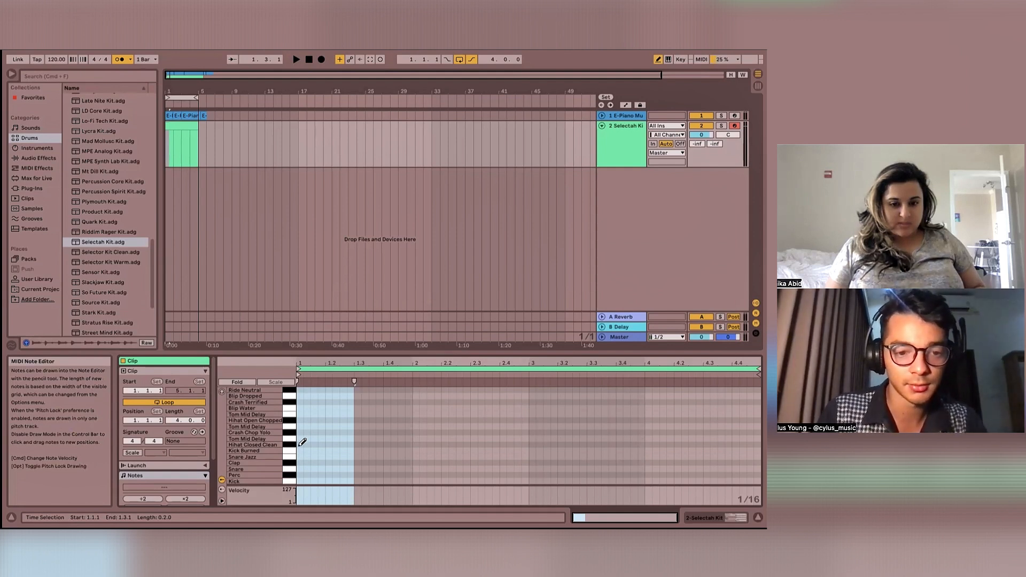
pyautogui.scroll(3, 302, 442)
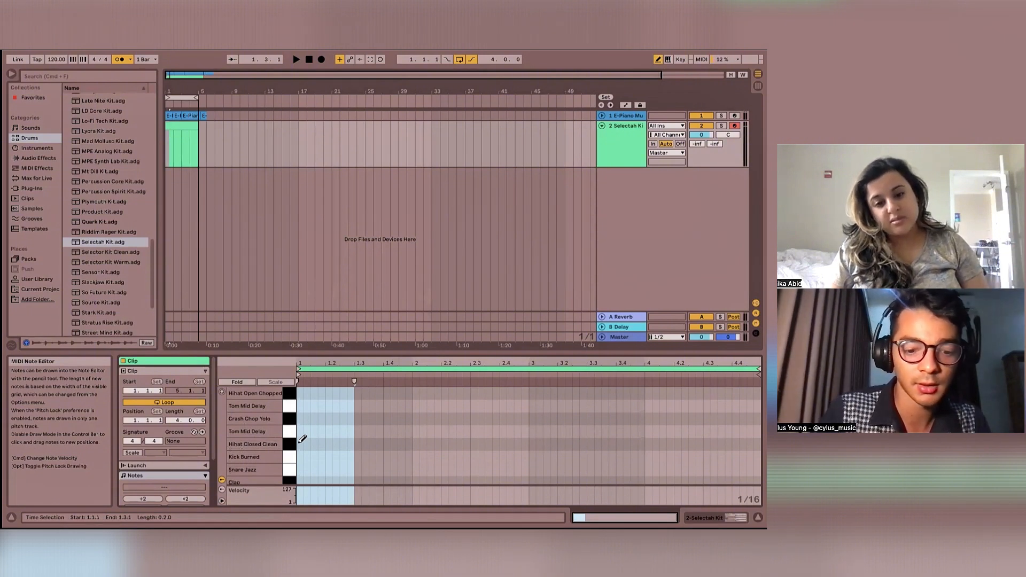
pyautogui.moveTo(302, 441); pyautogui.dragTo(415, 441)
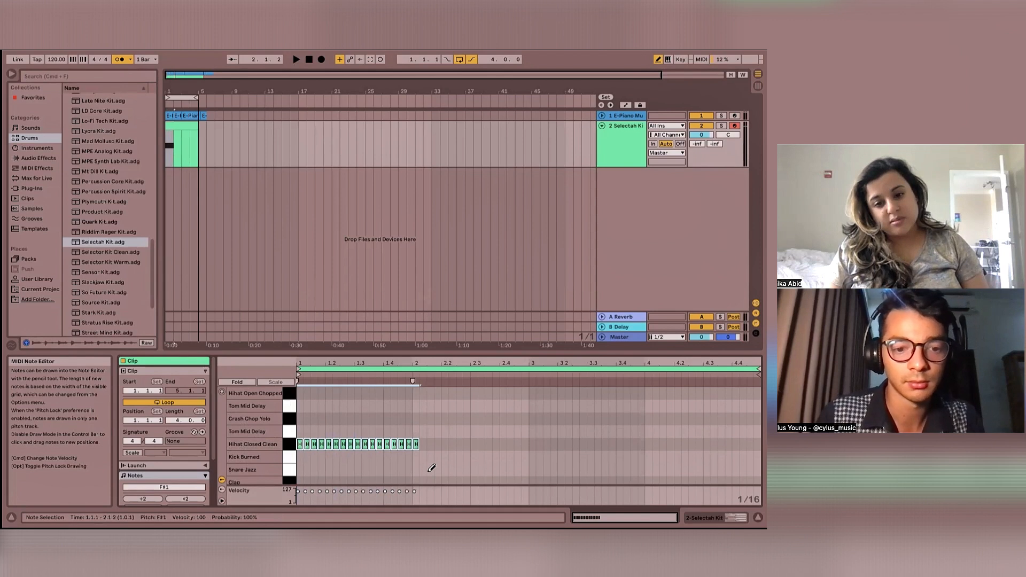
pyautogui.press('space')
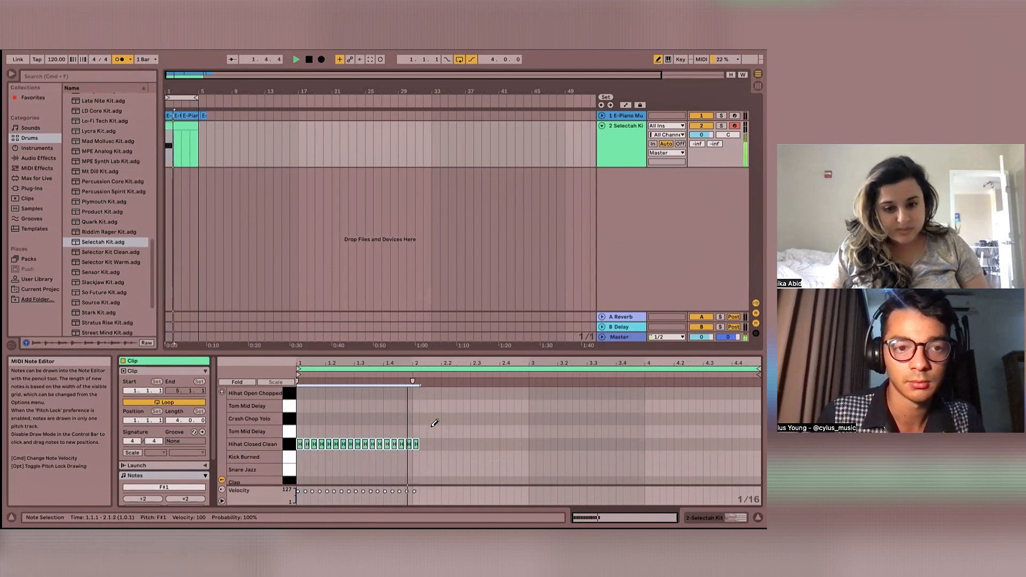
pyautogui.press('space')
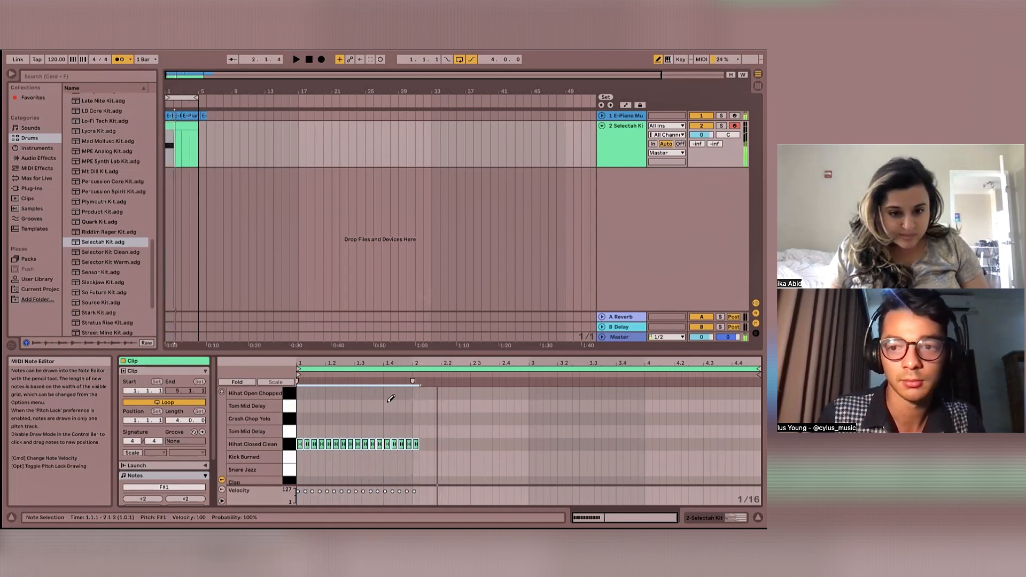
# Duplicate the first bar of the hi-hat clip three times to fill bars 2 to 4
pyautogui.click(169, 154)
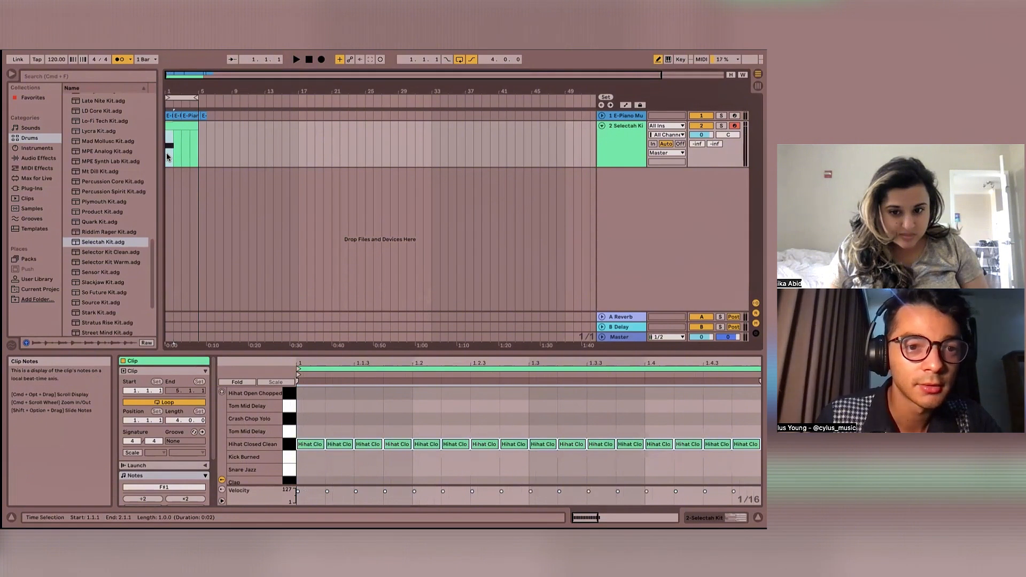
pyautogui.press('super+d')
pyautogui.press('super+d')
pyautogui.press('super+d')
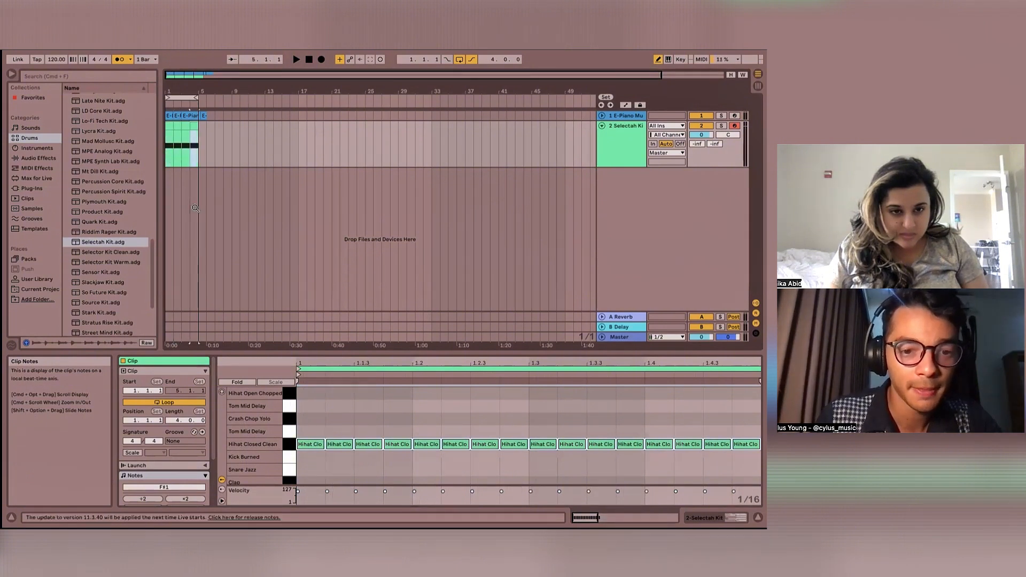
# In the fourth bar's clip, draw Kick notes at 1.1.1, 1.2.3 and 1.4.1 and Clap notes at 1.2.1 and 1.3.1
pyautogui.scroll(-1, 329, 441)
pyautogui.scroll(-3, 331, 438)
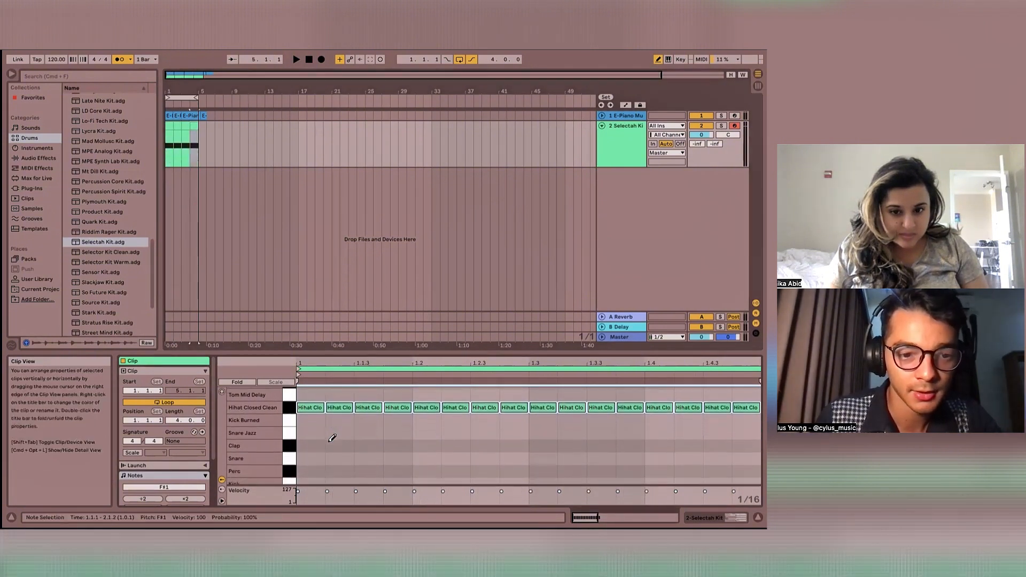
pyautogui.click(311, 476)
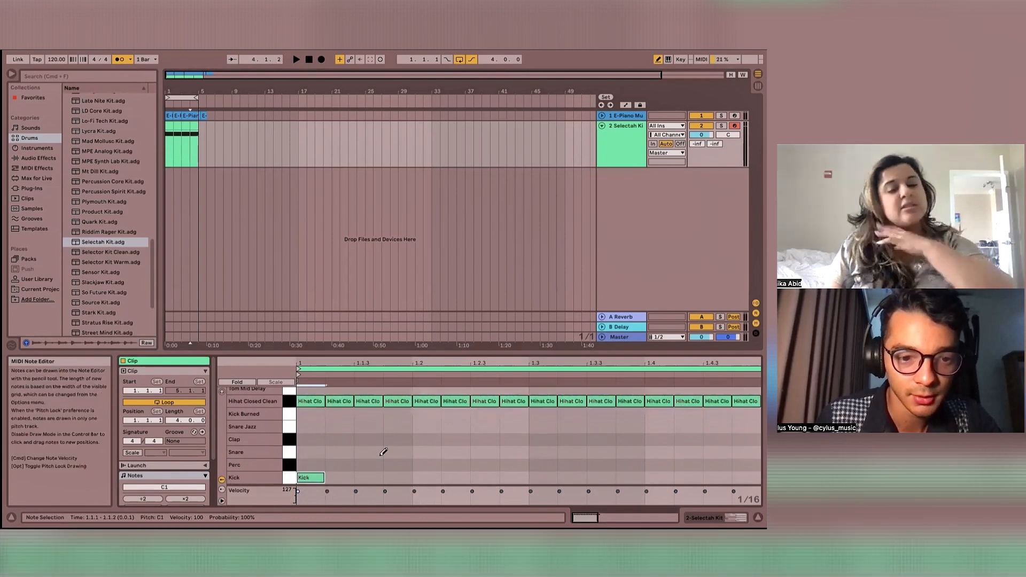
pyautogui.click(420, 439)
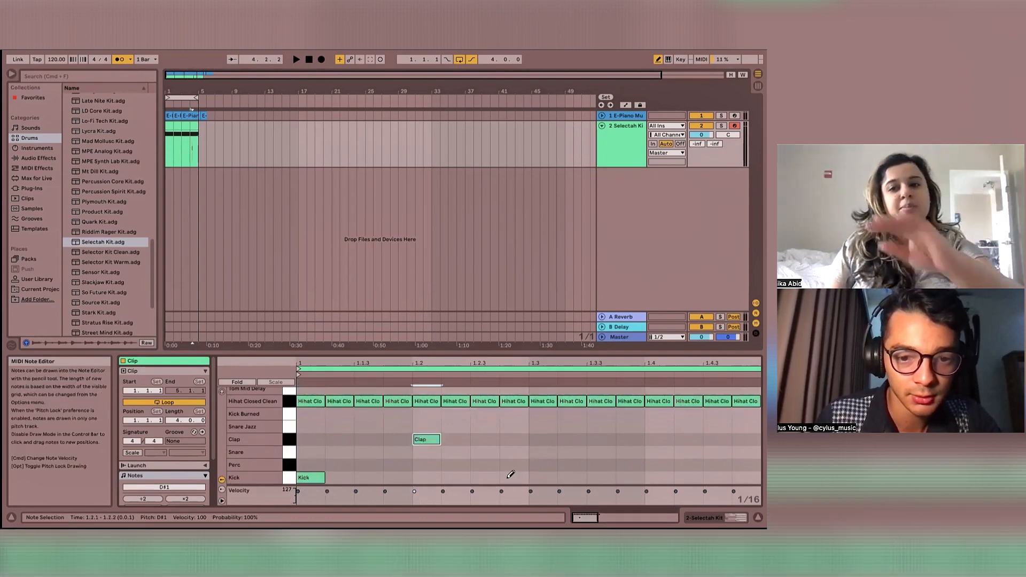
pyautogui.click(487, 477)
pyautogui.click(539, 438)
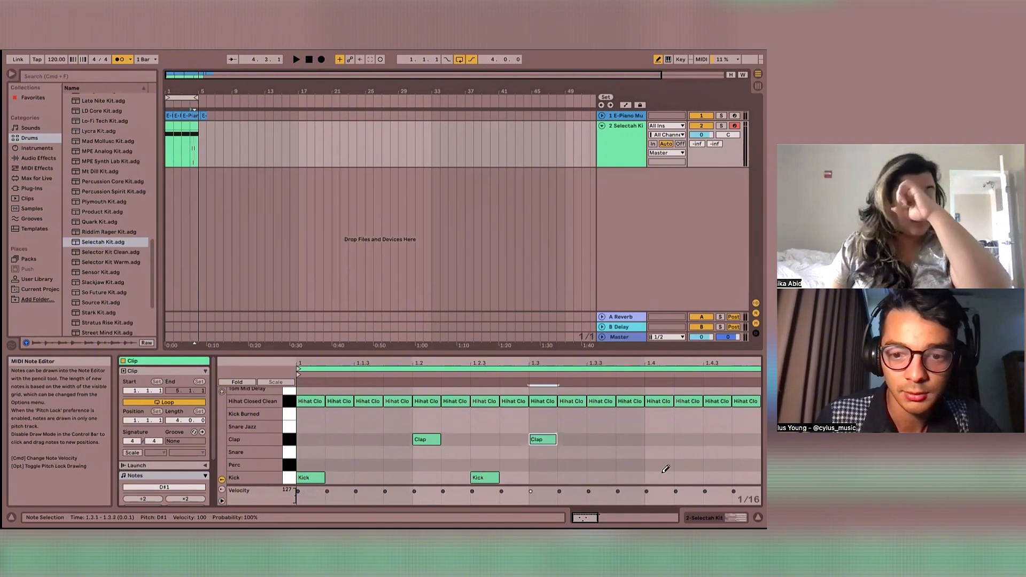
pyautogui.click(657, 477)
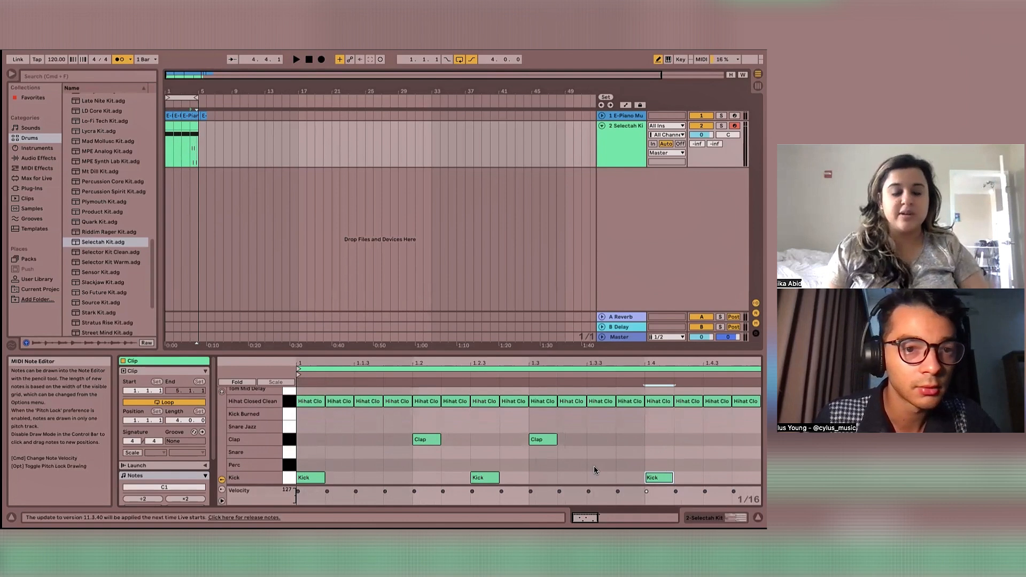
# Copy the bar 4 drum pattern over bar 1, duplicate it across bars 2 and 3, and audition the beat
pyautogui.moveTo(190, 155); pyautogui.dragTo(199, 159)
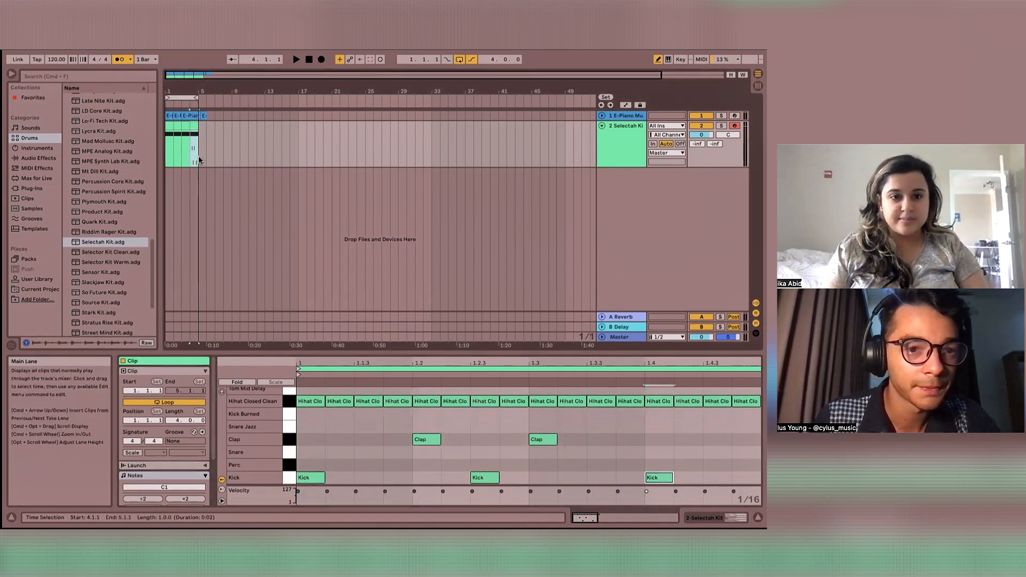
pyautogui.click(167, 156)
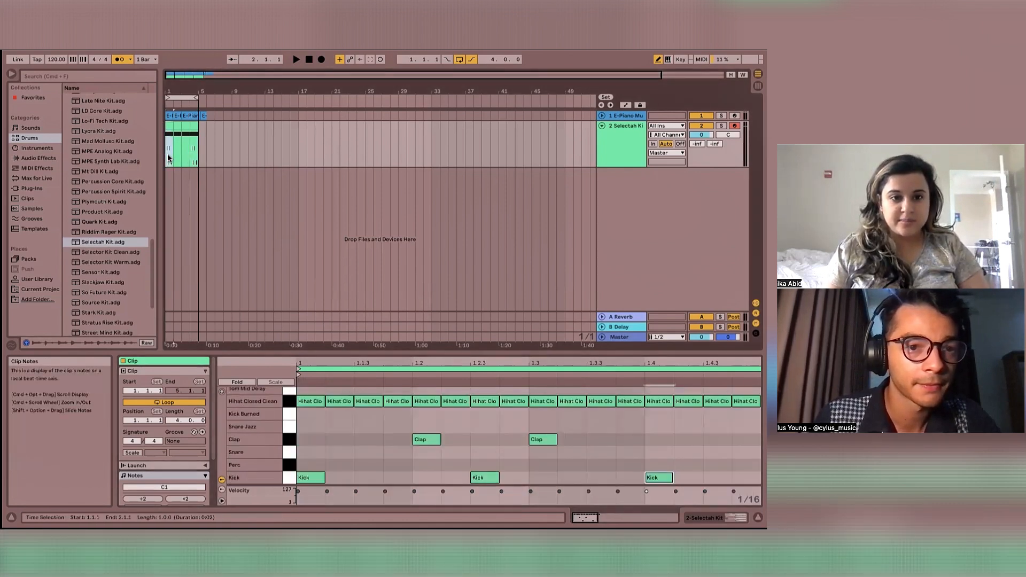
pyautogui.press('super+d')
pyautogui.press('super+d')
pyautogui.press('space')
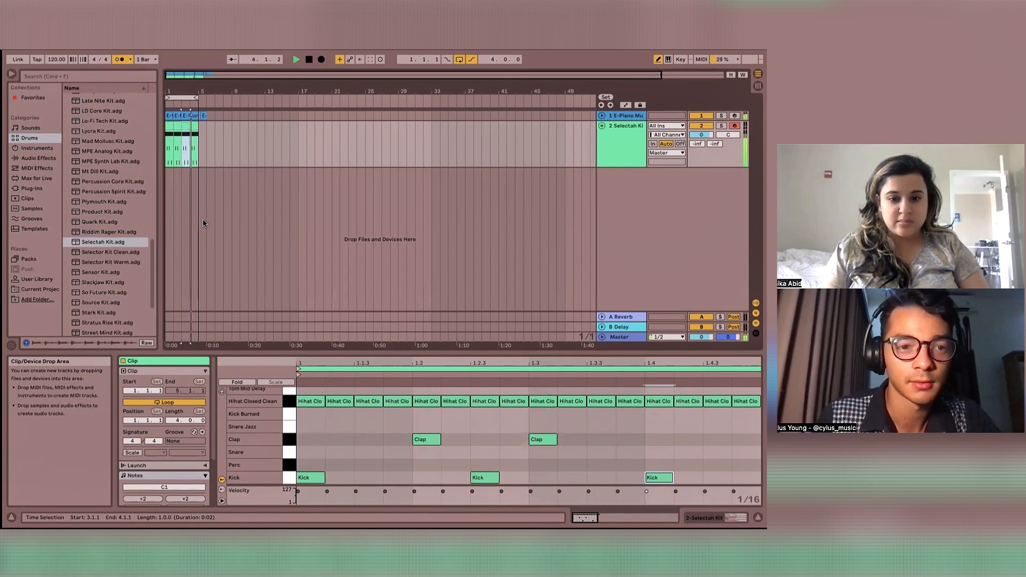
pyautogui.press('space')
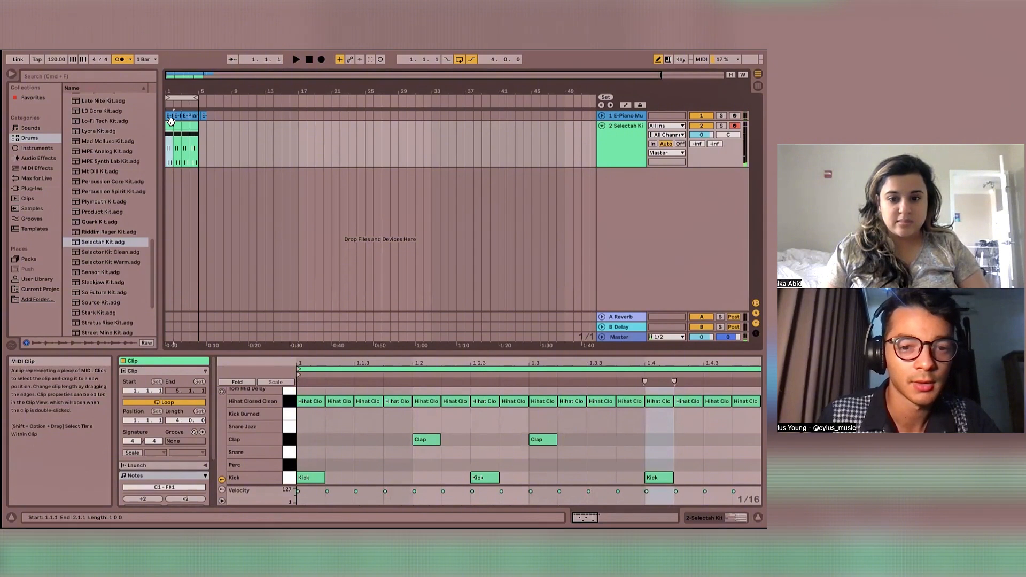
# Consolidate the four one-bar drum clips from 1.1.1 to 5.1.1 into a single clip
pyautogui.click(196, 157)
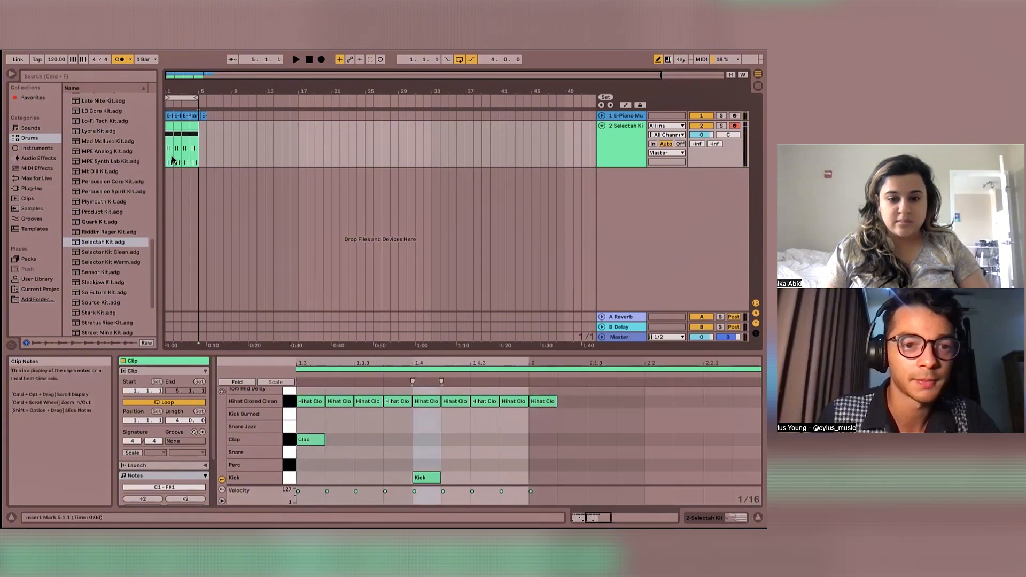
pyautogui.moveTo(172, 160); pyautogui.dragTo(165, 160)
pyautogui.press('super+j')
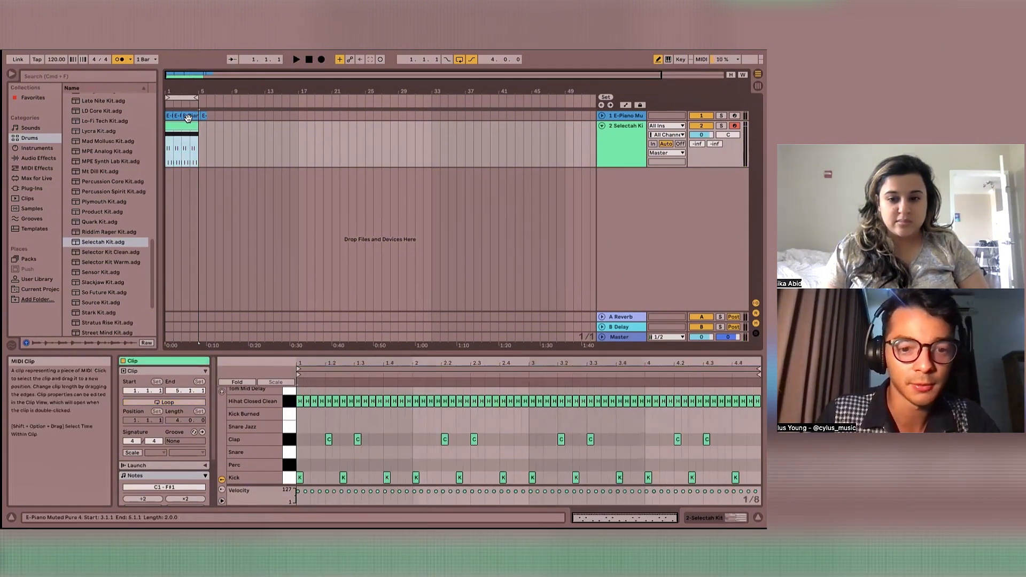
# Turn off Draw Mode, move the Kick note at 1.2.3 to 1.3.1, and audition the change
pyautogui.press('b')
pyautogui.click(343, 477)
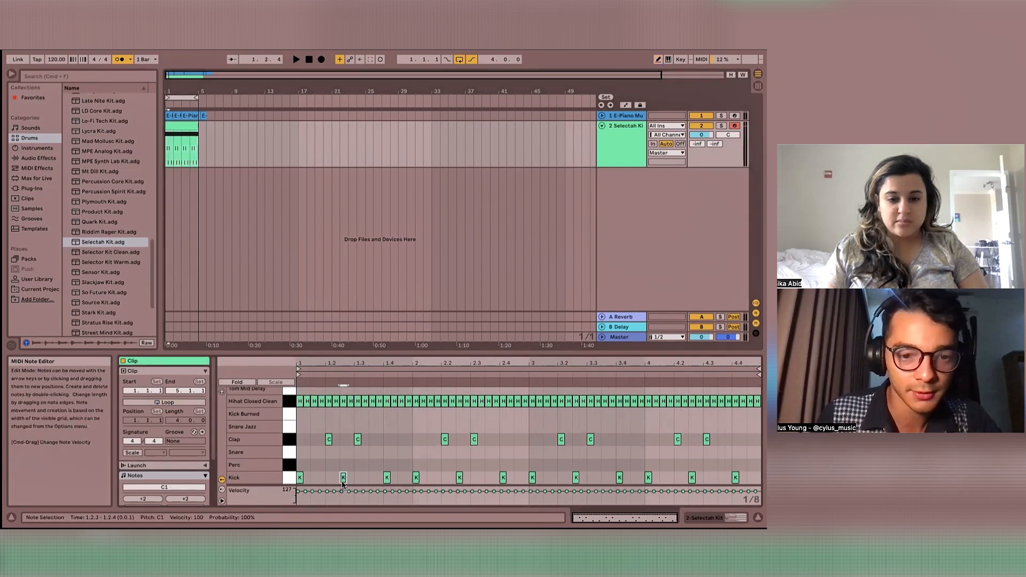
pyautogui.press('Right')
pyautogui.press('space')
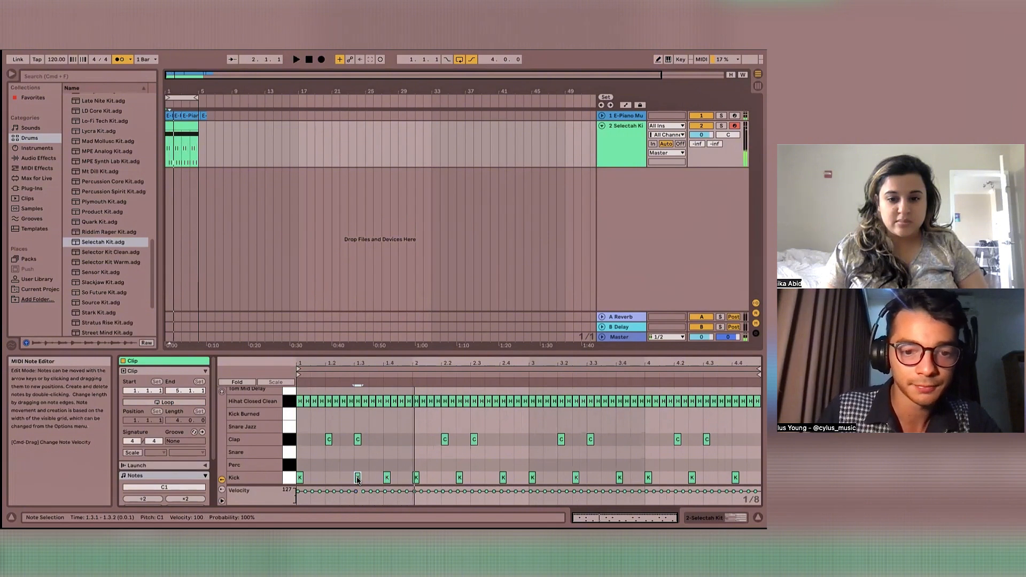
# Delete the Kick note at 1.3.1 and all Clap notes from 1.3.1 to the end of the clip
pyautogui.doubleClick(358, 477)
pyautogui.press('space')
pyautogui.press('space')
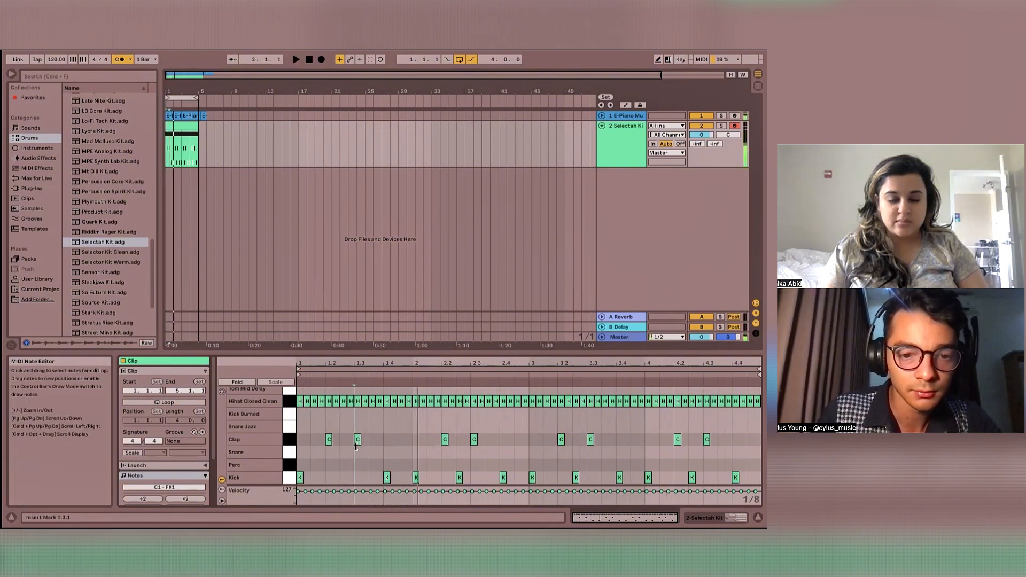
pyautogui.moveTo(349, 456); pyautogui.dragTo(750, 422)
pyautogui.press('Delete')
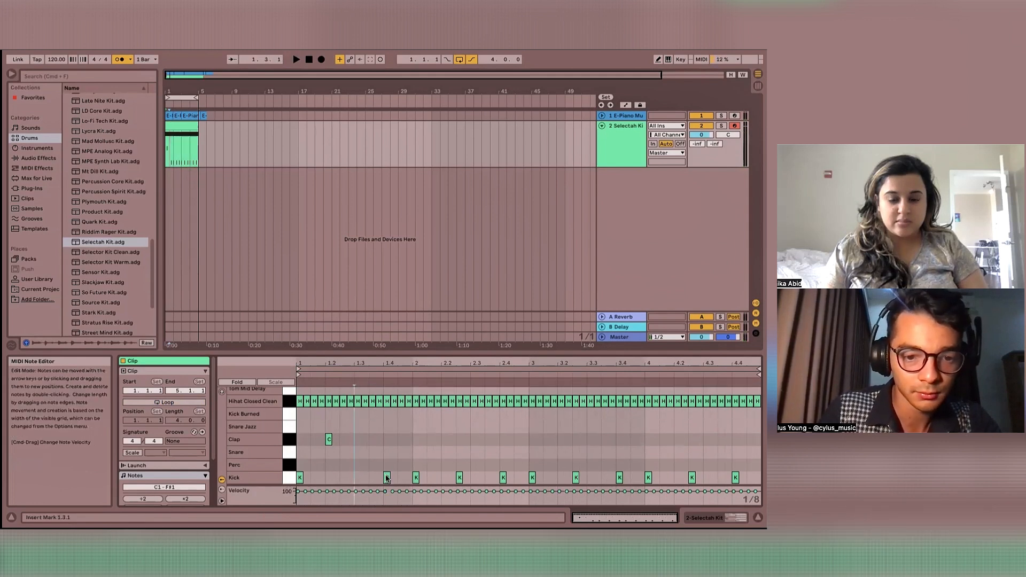
# Extend the Kick note at 1.4.1 back to start at 1.3.1 and copy the Clap at 1.2.1 to 1.4.1
pyautogui.moveTo(384, 478); pyautogui.dragTo(355, 477)
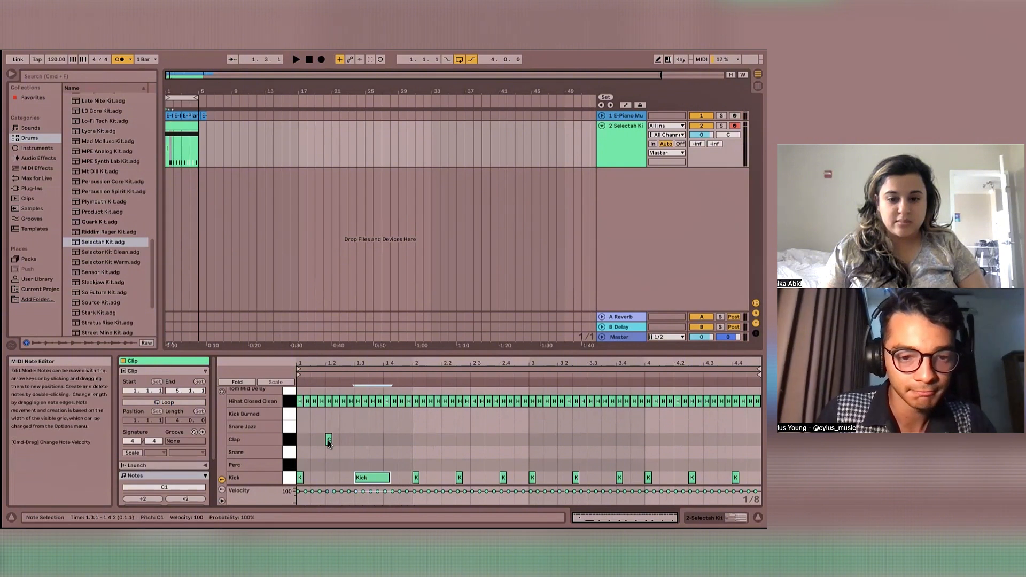
pyautogui.moveTo(328, 443); pyautogui.dragTo(378, 446)
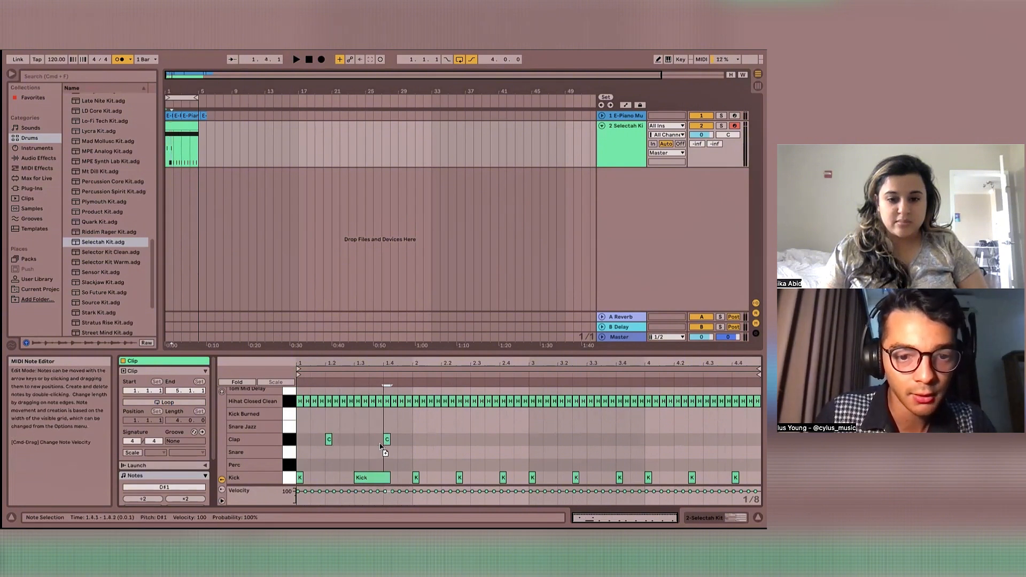
# Audition the beat and shift the long Kick note to start at 1.3.3, trimming its end to 1.4.2
pyautogui.press('space')
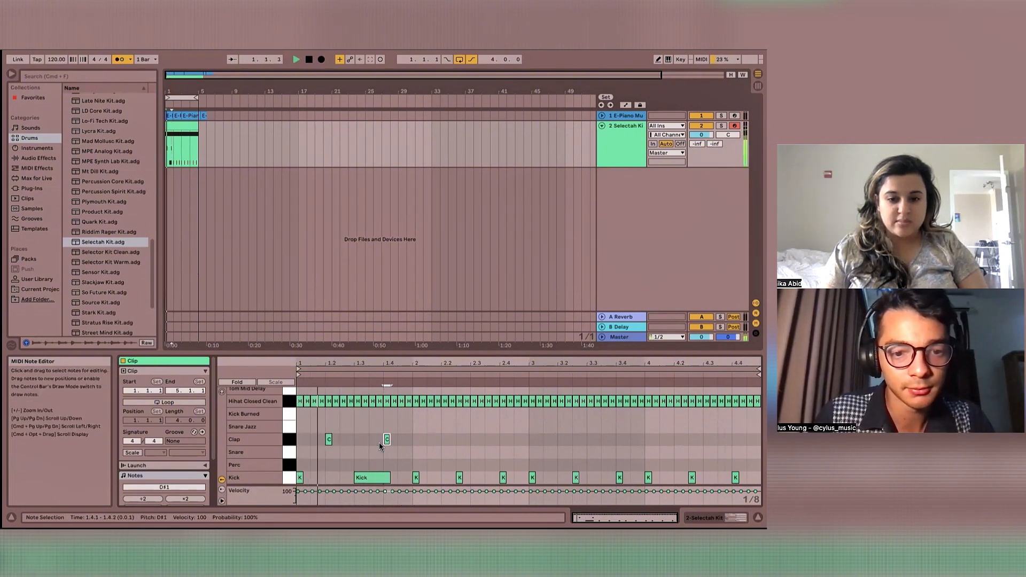
pyautogui.press('space')
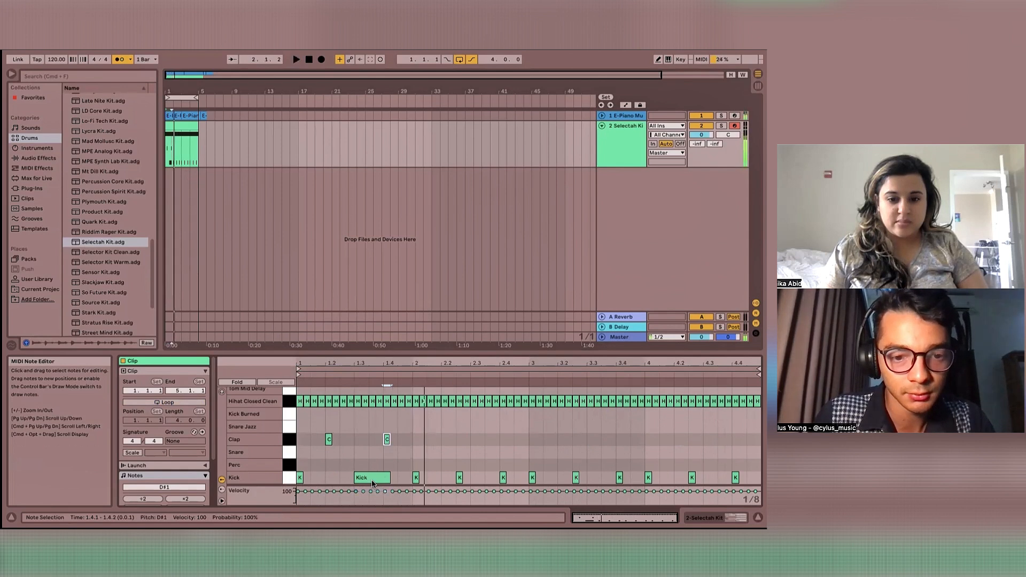
pyautogui.click(386, 480)
pyautogui.moveTo(385, 479); pyautogui.dragTo(396, 478)
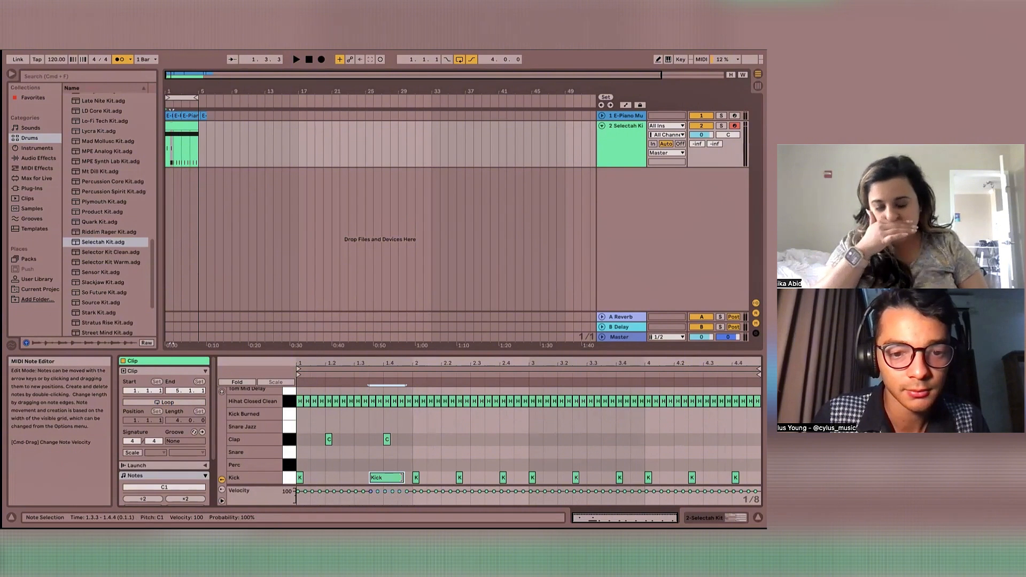
pyautogui.moveTo(402, 477); pyautogui.dragTo(384, 478)
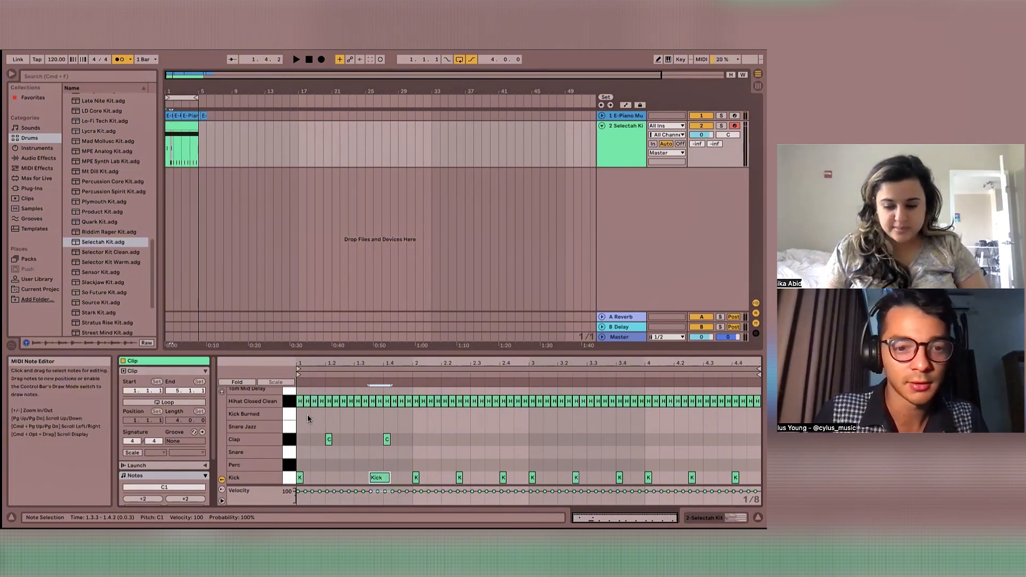
# Enlarge the velocity lane and lower the closed hi-hat note at 1.1.2 to a velocity of about 18
pyautogui.click(307, 401)
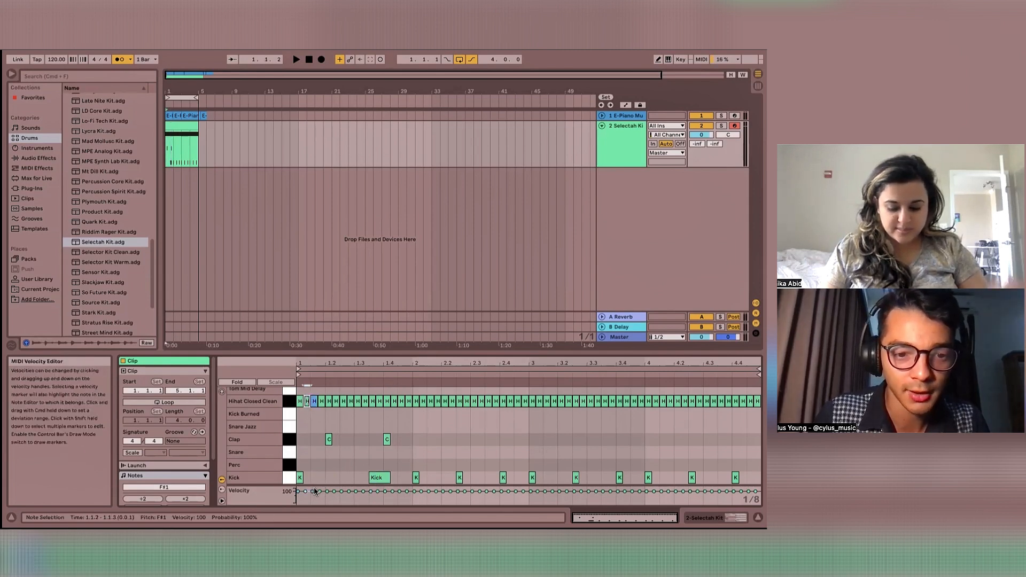
pyautogui.moveTo(319, 485); pyautogui.dragTo(319, 452)
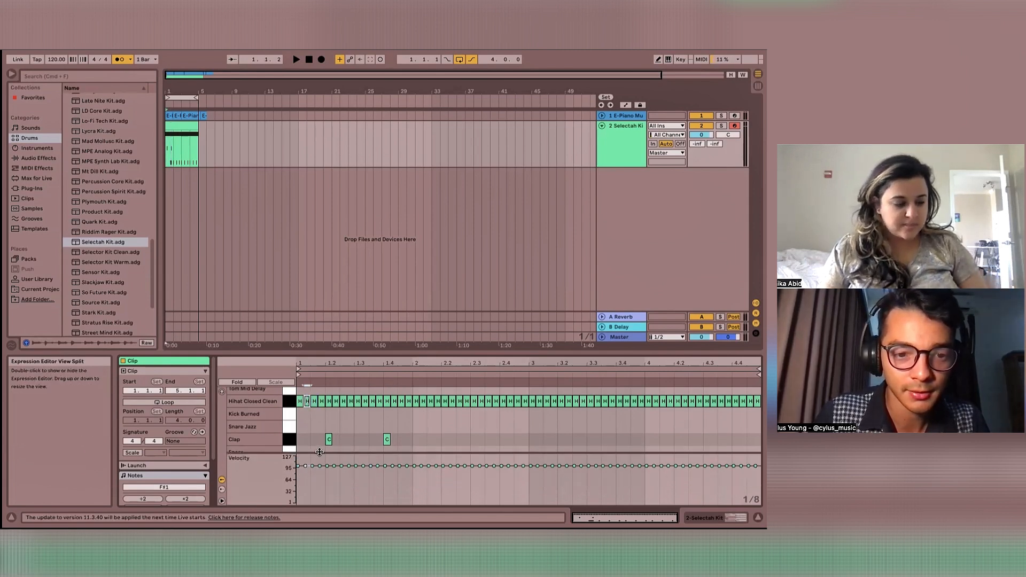
pyautogui.moveTo(306, 467); pyautogui.dragTo(305, 502)
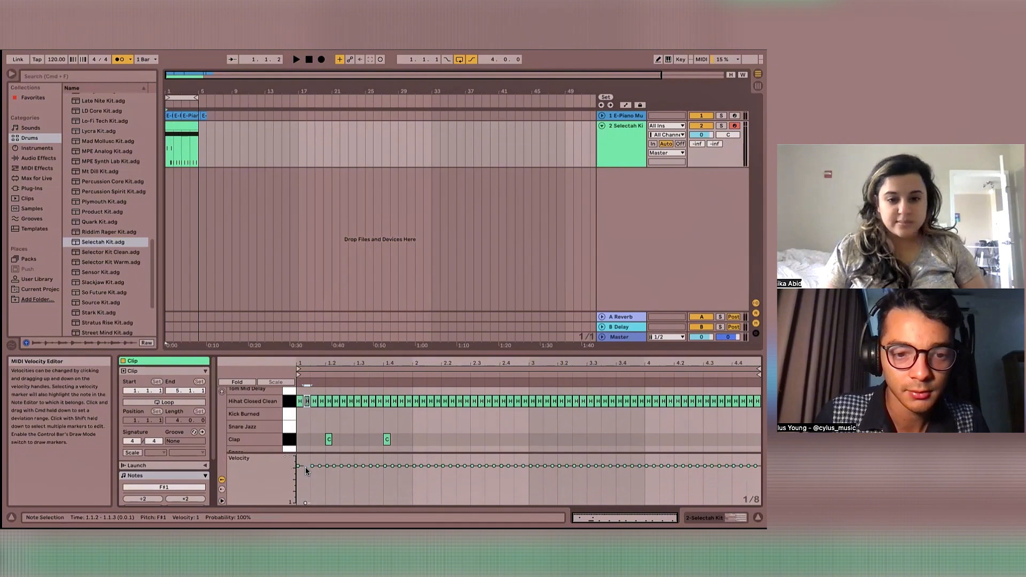
pyautogui.click(306, 500)
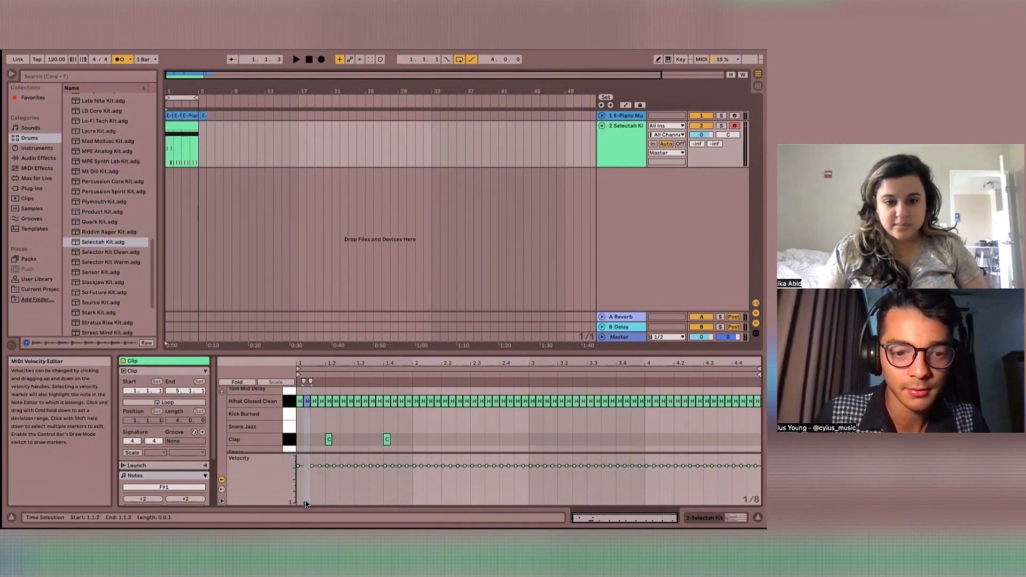
pyautogui.moveTo(306, 503)
pyautogui.mouseDown()
pyautogui.moveTo(306, 456)
pyautogui.moveTo(305, 496)
pyautogui.mouseUp()
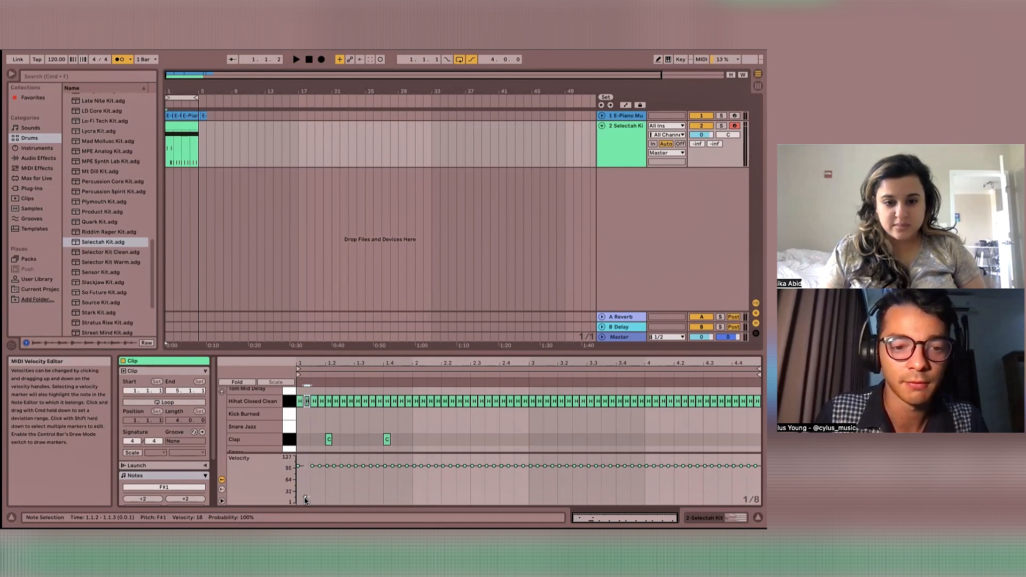
# Reduce the height of the velocity lane and audition the beat from 1.1.1
pyautogui.click(352, 449)
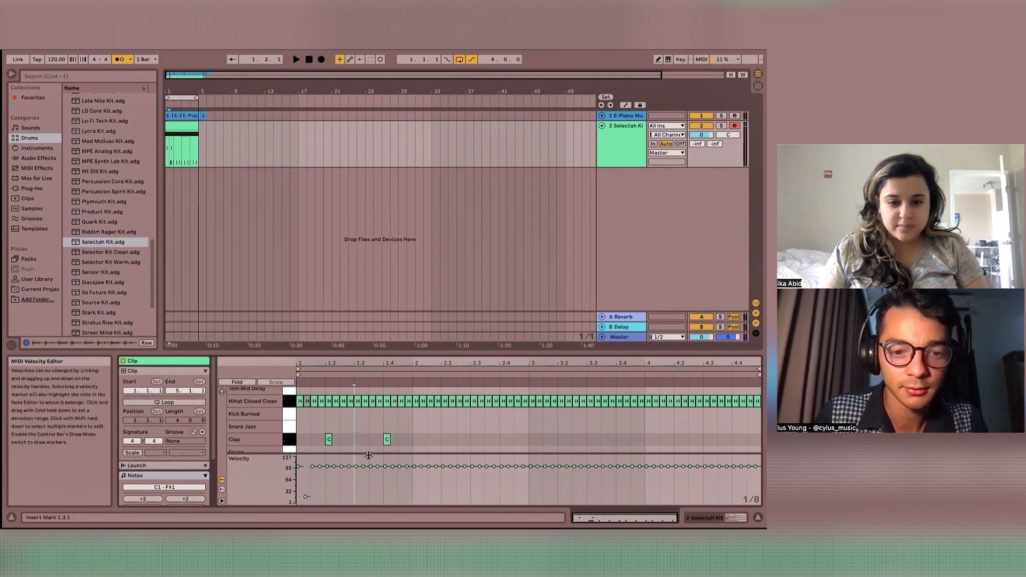
pyautogui.moveTo(370, 453); pyautogui.dragTo(362, 473)
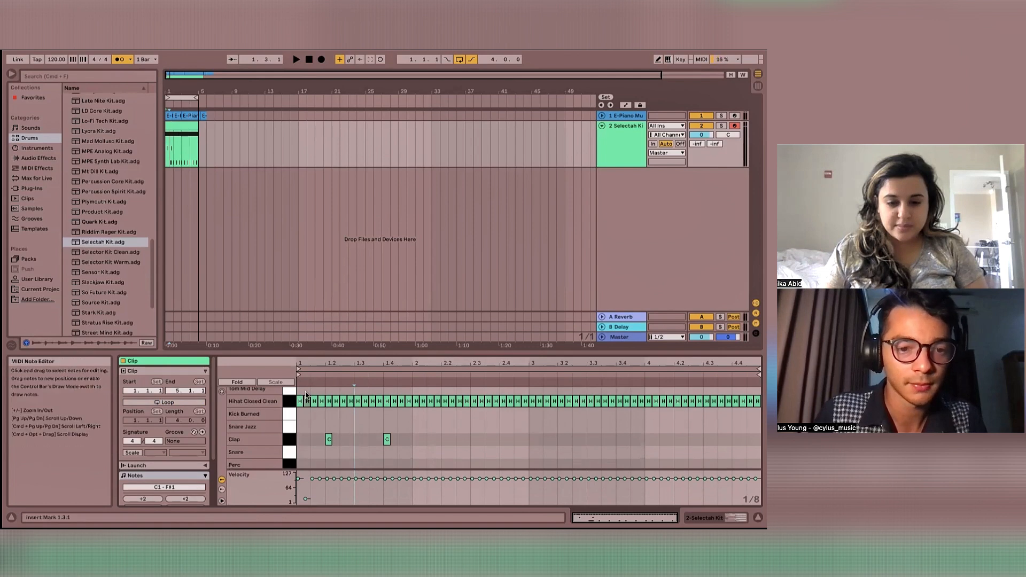
pyautogui.click(297, 413)
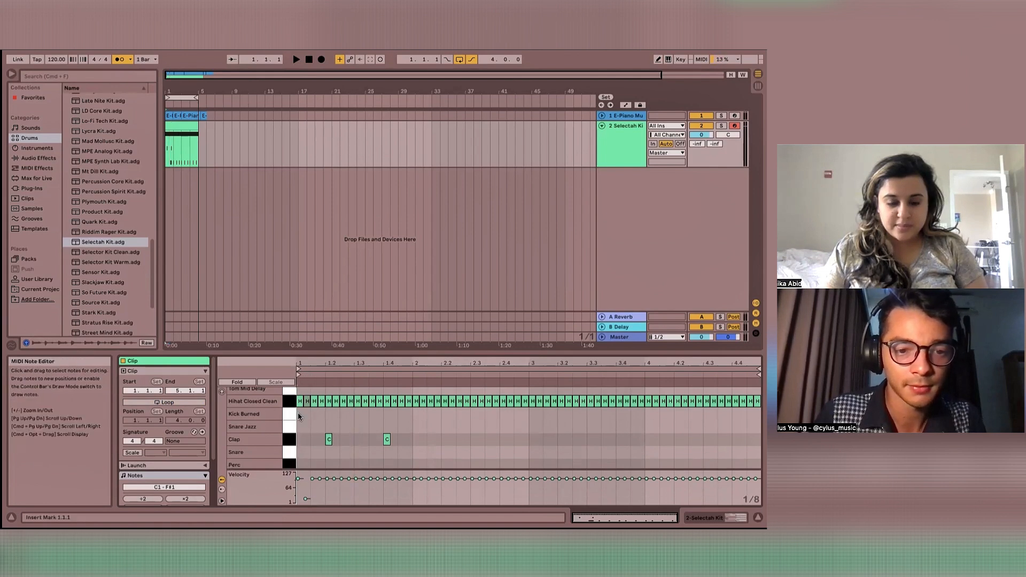
pyautogui.press('space')
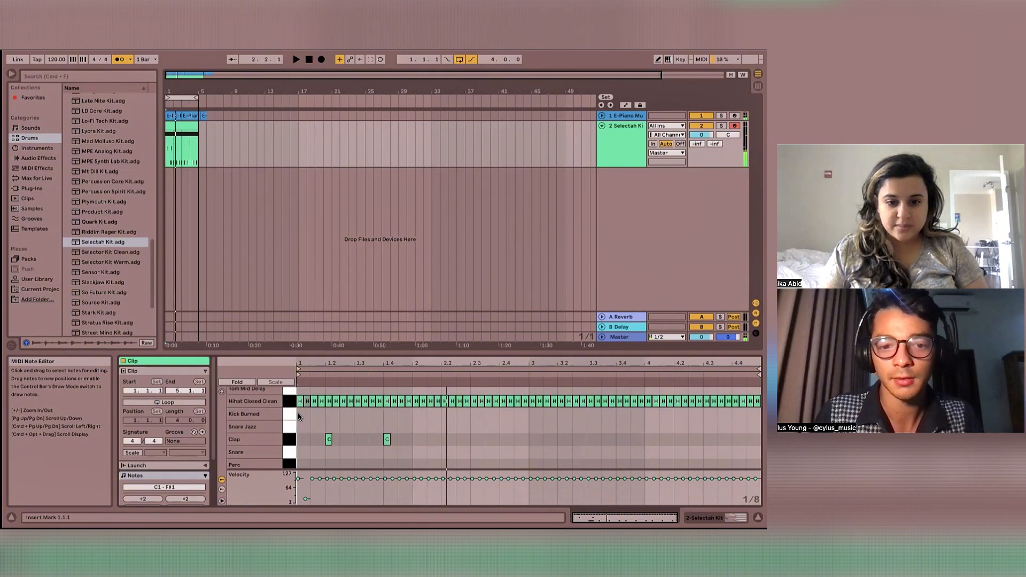
# Copy the Kick and Clap notes between 1.1.1 and 2.1.2 so that the copy starts at 3.1.1
pyautogui.scroll(-1, 323, 417)
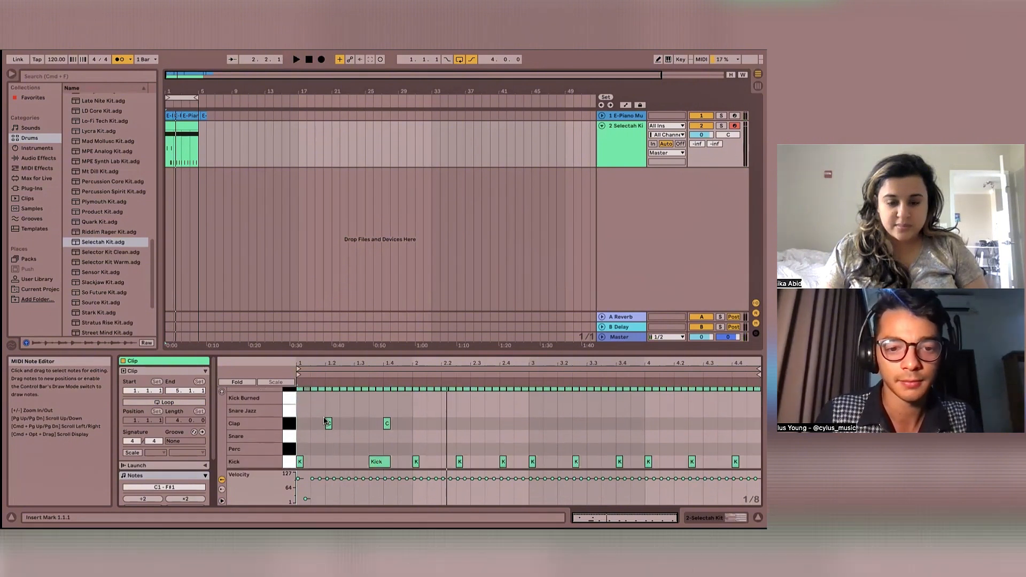
pyautogui.moveTo(331, 457); pyautogui.dragTo(413, 413)
pyautogui.keyDown('shift'); pyautogui.click(301, 463); pyautogui.keyUp('shift')
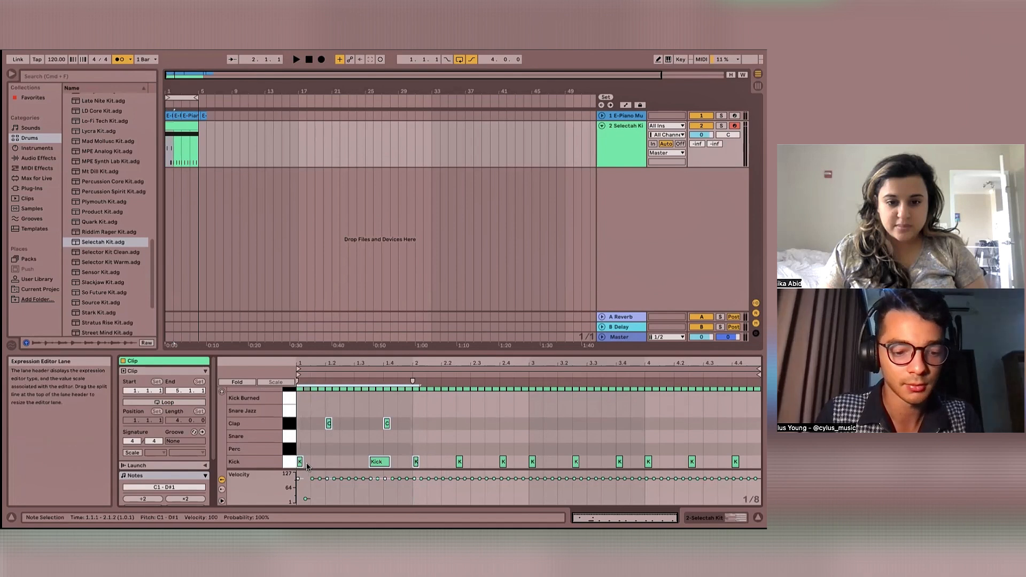
pyautogui.moveTo(300, 463); pyautogui.dragTo(533, 462)
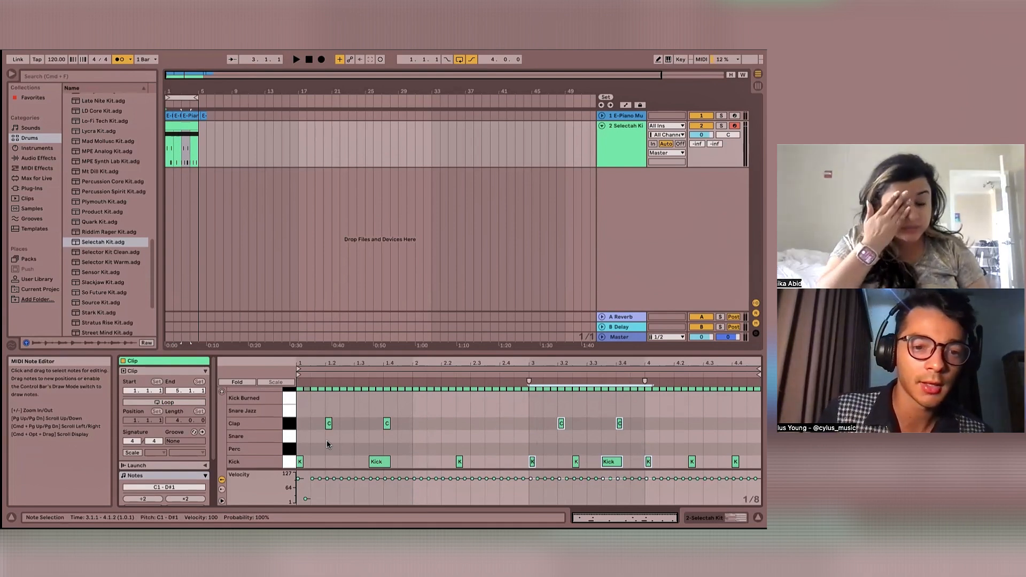
# Raise the velocity of the closed hi-hat note at 1.1.2 to 47
pyautogui.scroll(2, 328, 444)
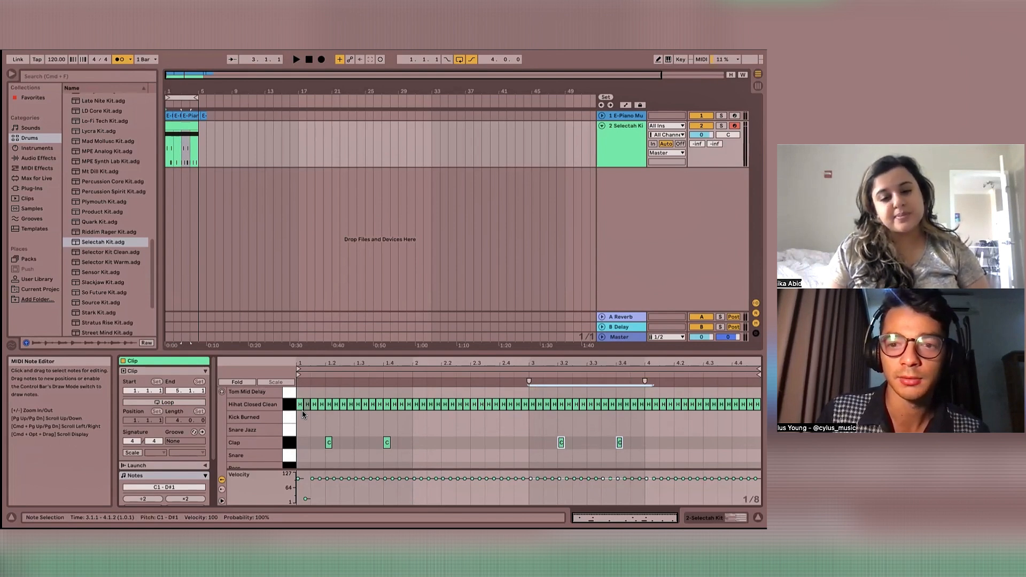
pyautogui.click(305, 500)
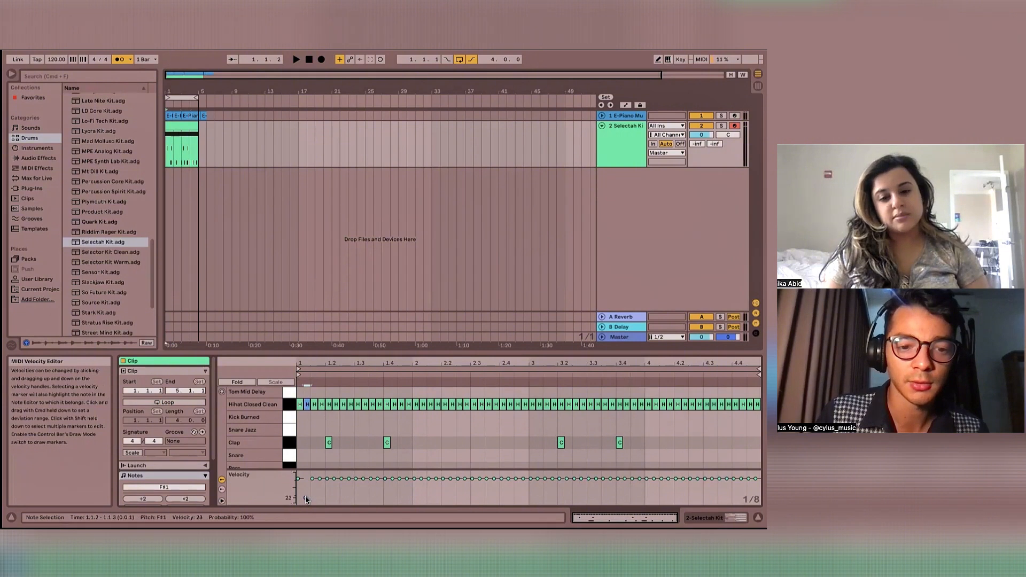
pyautogui.moveTo(305, 501); pyautogui.dragTo(306, 492)
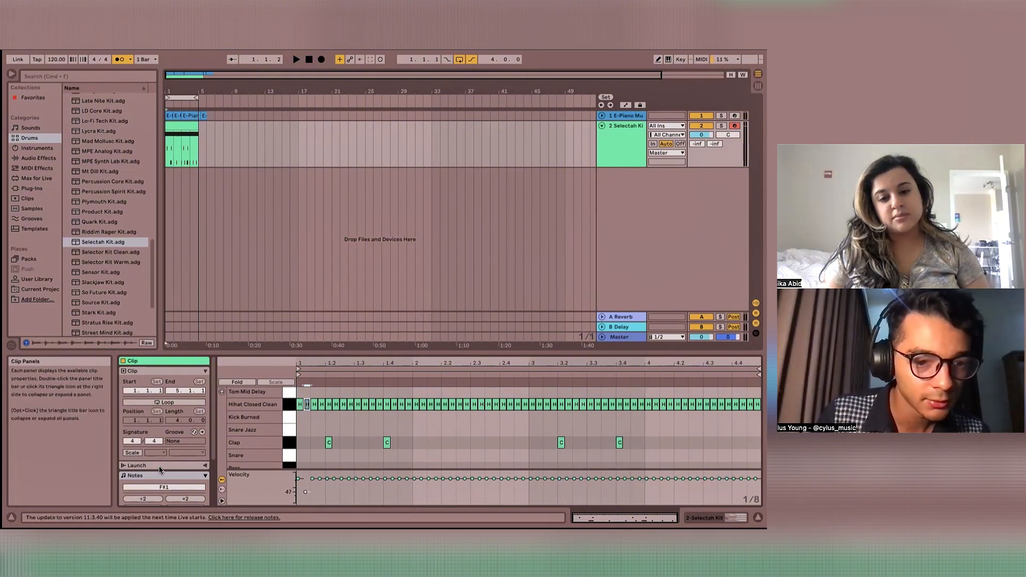
# Expand the clip's Launch, Envelopes and Note Expression properties and collapse its main Clip properties
pyautogui.click(204, 465)
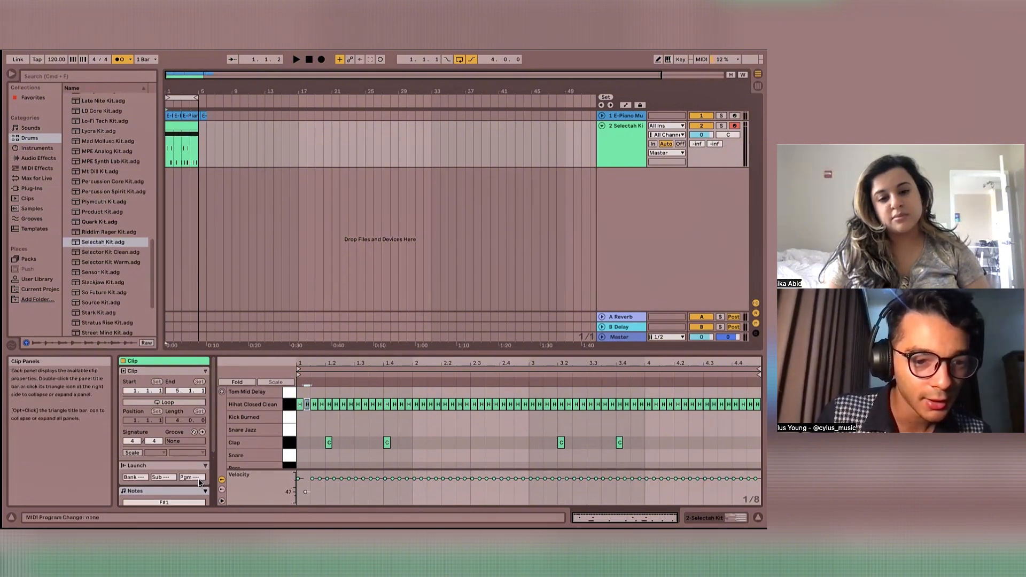
pyautogui.scroll(-5, 193, 455)
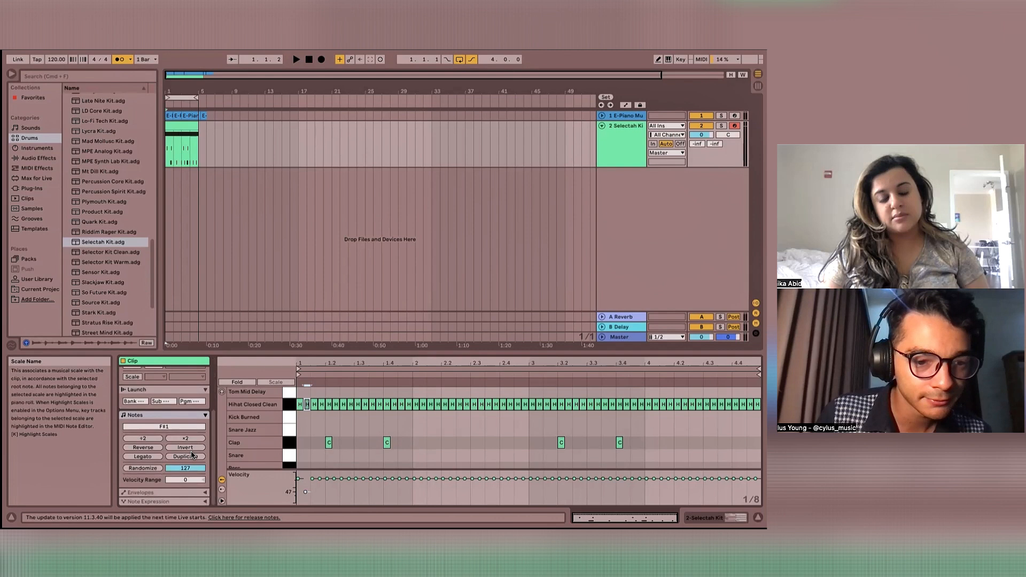
pyautogui.click(205, 492)
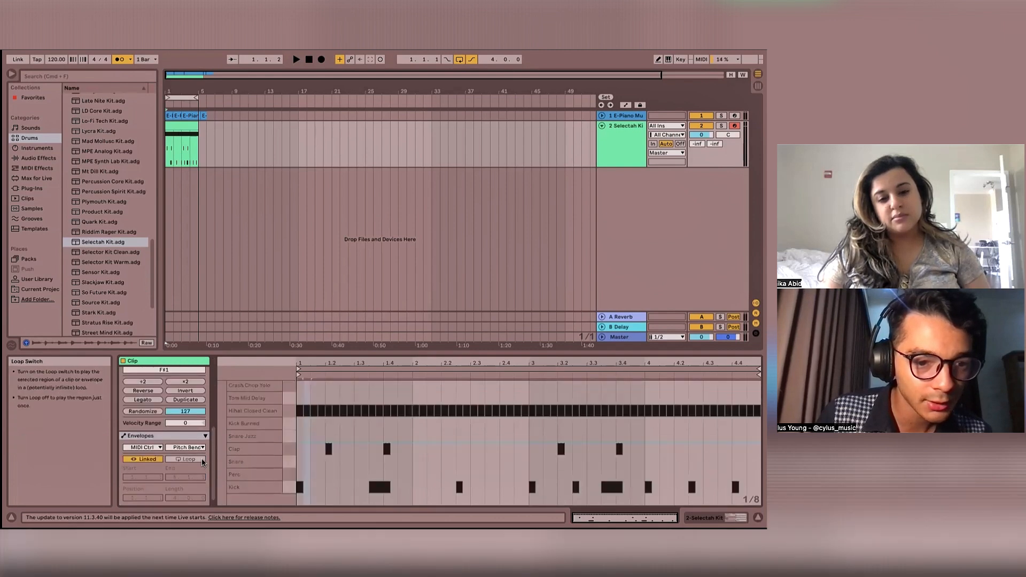
pyautogui.scroll(-1, 191, 467)
pyautogui.click(205, 501)
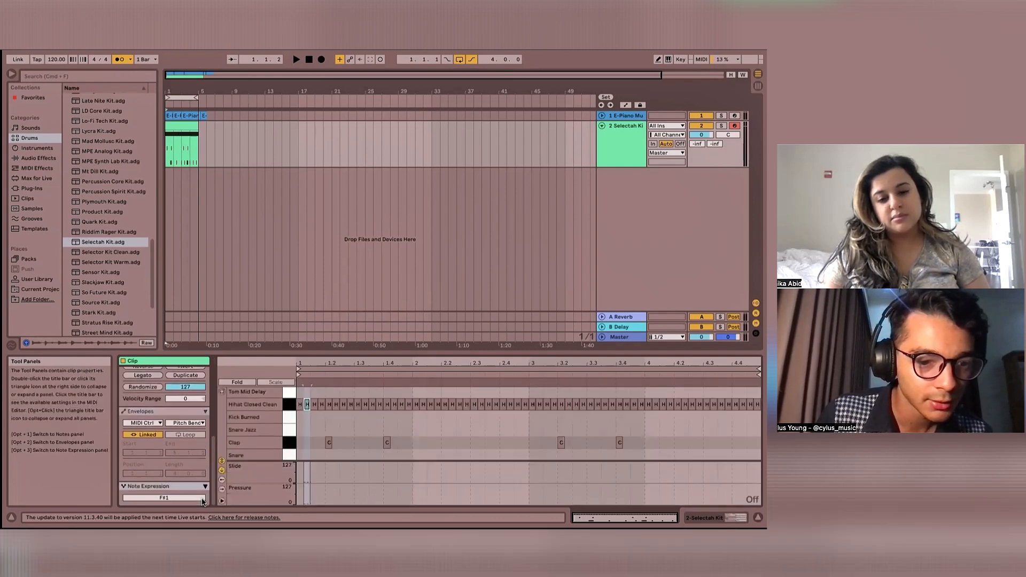
pyautogui.scroll(10, 187, 470)
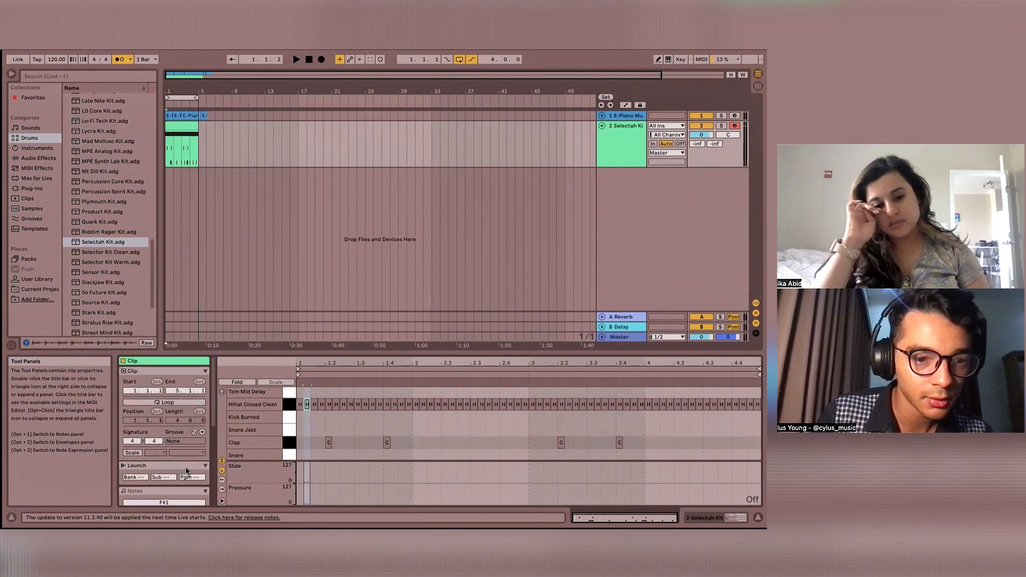
pyautogui.click(203, 368)
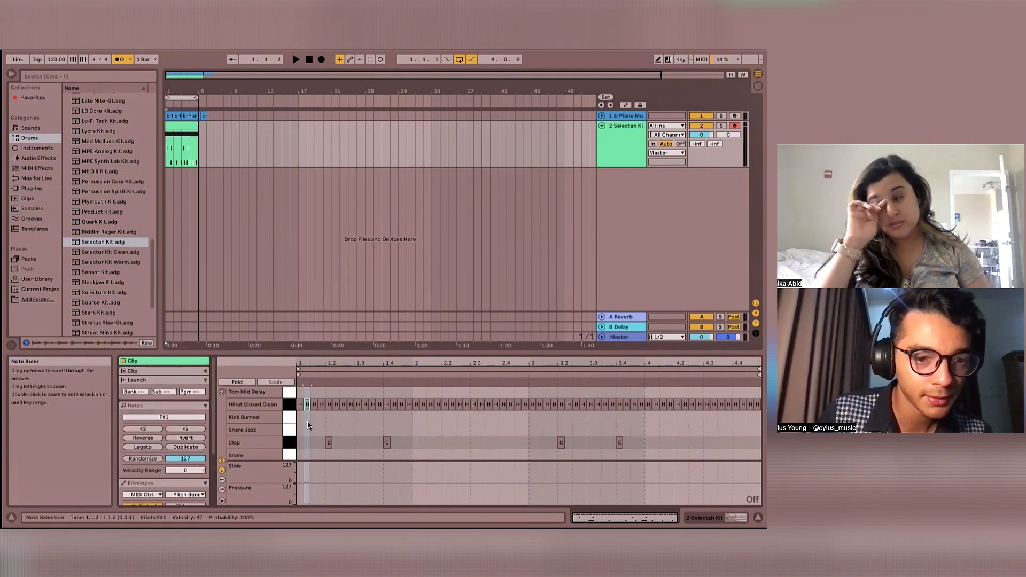
# Examine the kit's drum rows in the note editor and the clip's note, velocity and envelope settings
pyautogui.click(346, 421)
pyautogui.press('super+a')
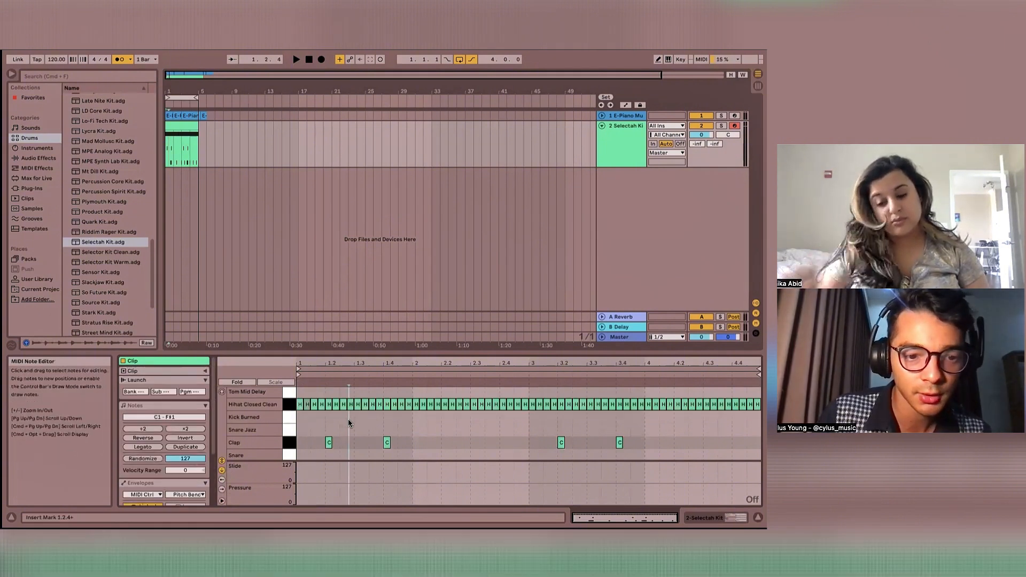
pyautogui.scroll(-3, 348, 421)
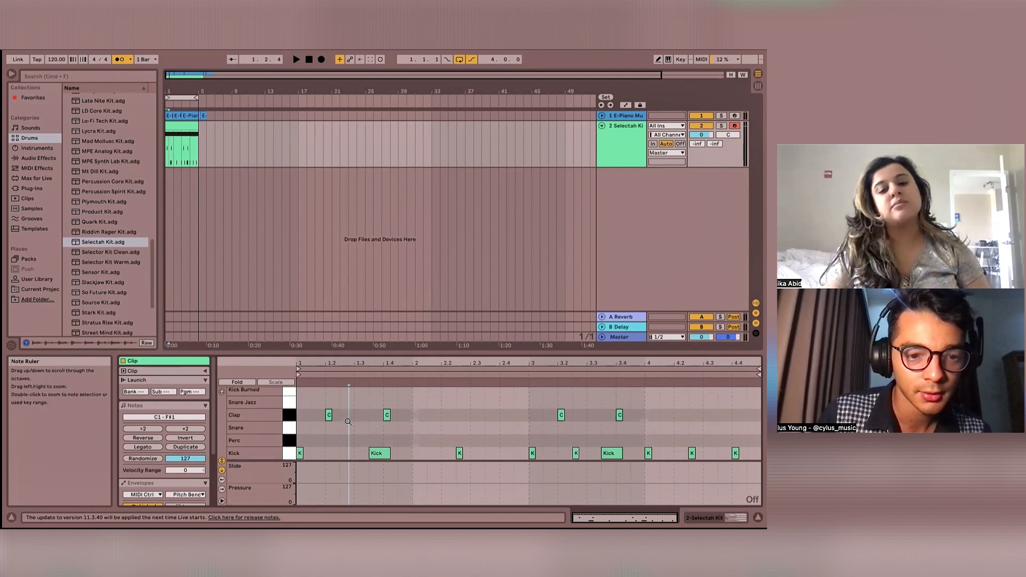
pyautogui.scroll(8, 253, 446)
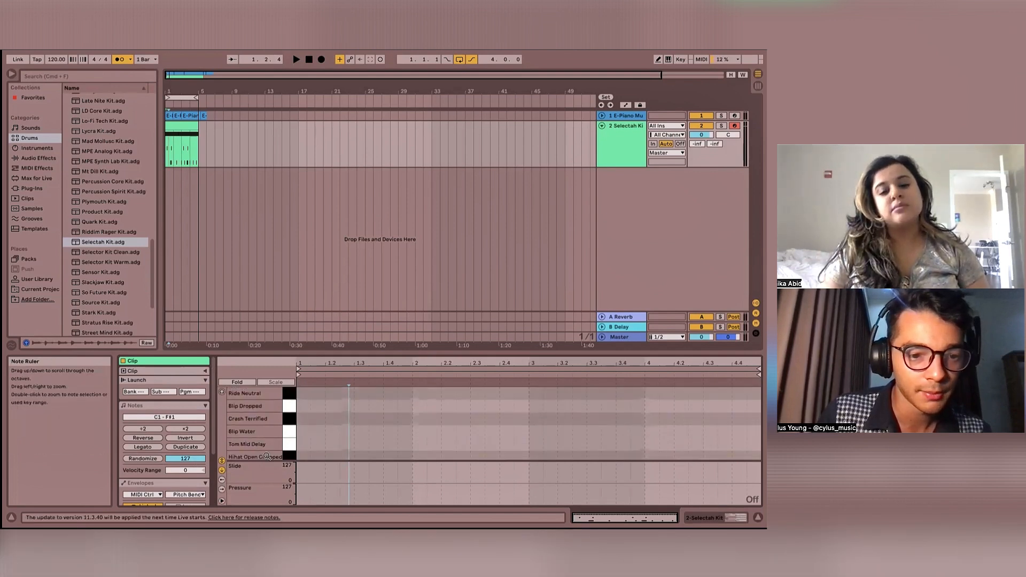
pyautogui.scroll(-3, 188, 472)
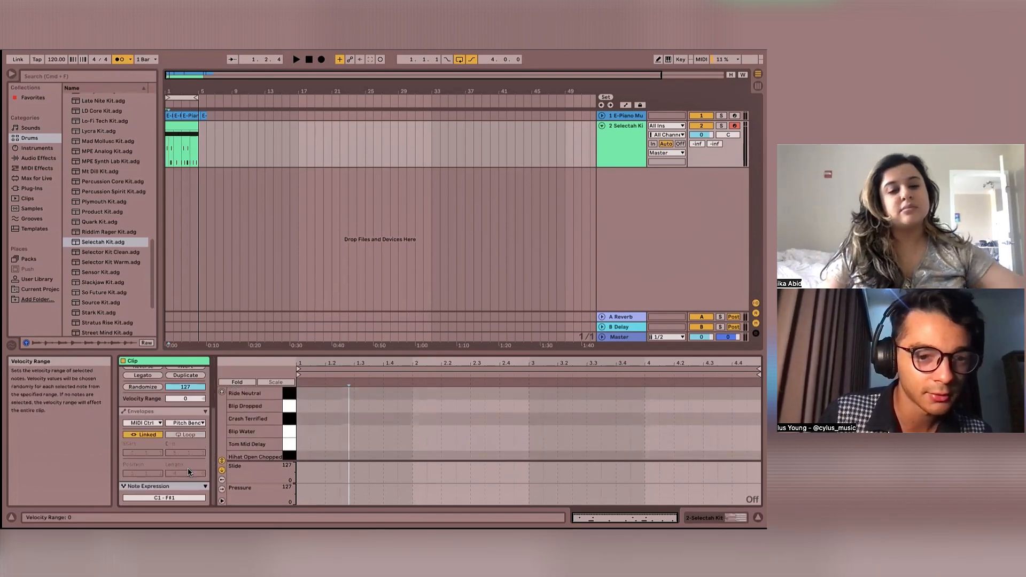
pyautogui.scroll(3, 188, 472)
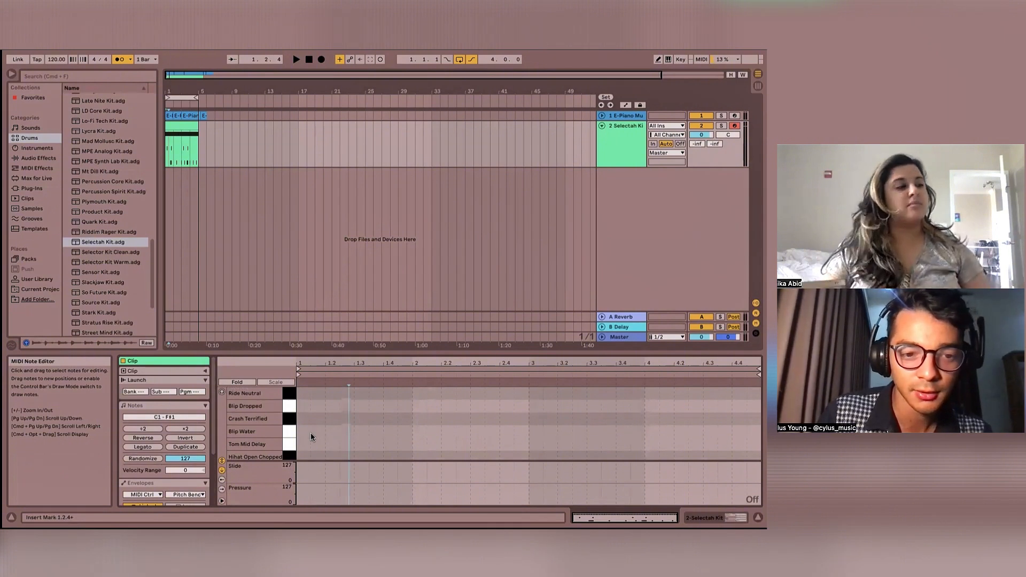
pyautogui.scroll(-4, 310, 432)
pyautogui.scroll(-3, 311, 437)
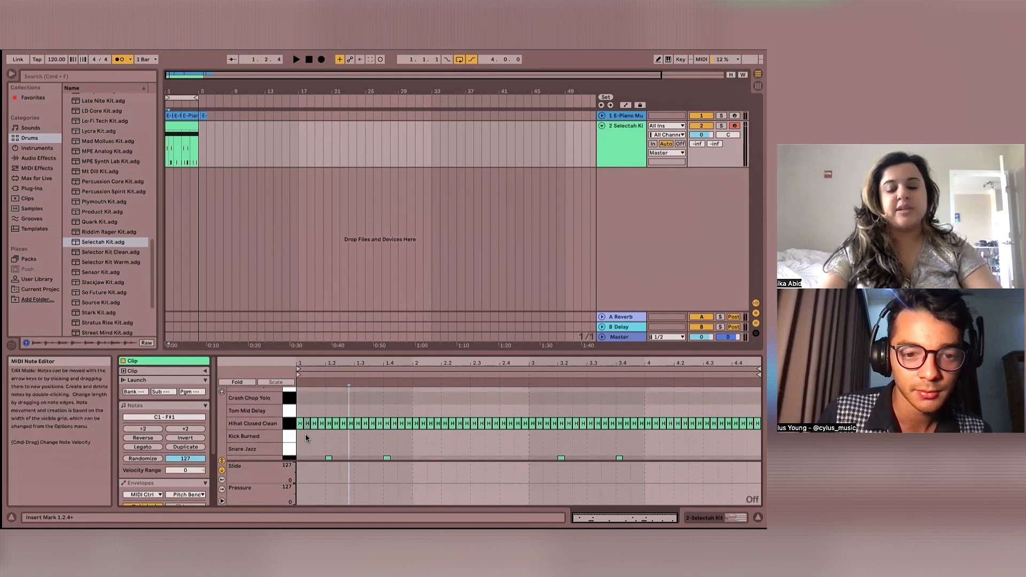
# Duplicate the pair of closed hi-hat notes at 1.1.1 and 1.1.2 repeatedly, carrying their alternating velocities through to 5.1.1
pyautogui.moveTo(308, 436); pyautogui.dragTo(299, 413)
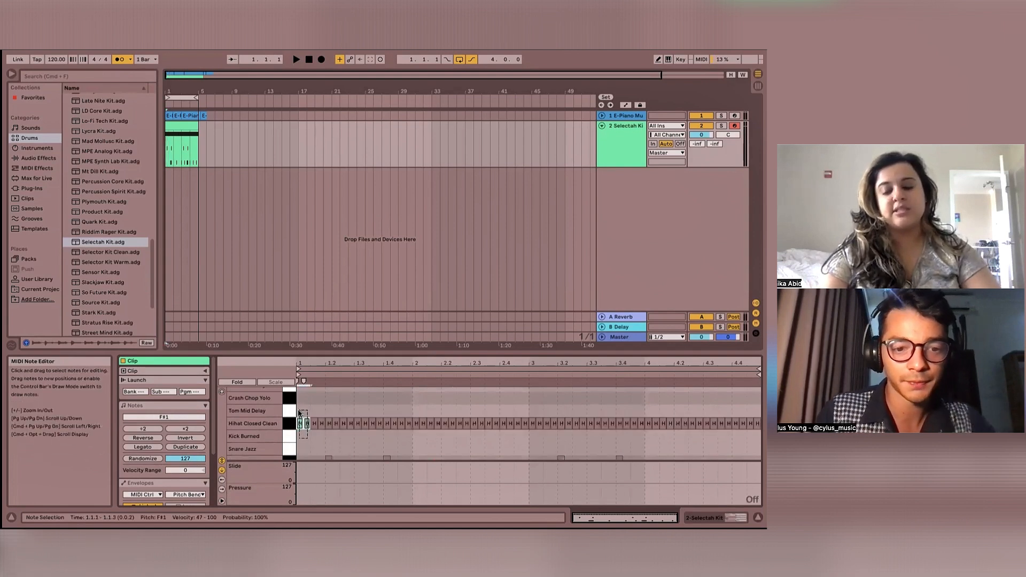
pyautogui.press('Right')
pyautogui.press('Right')
pyautogui.press('Right')
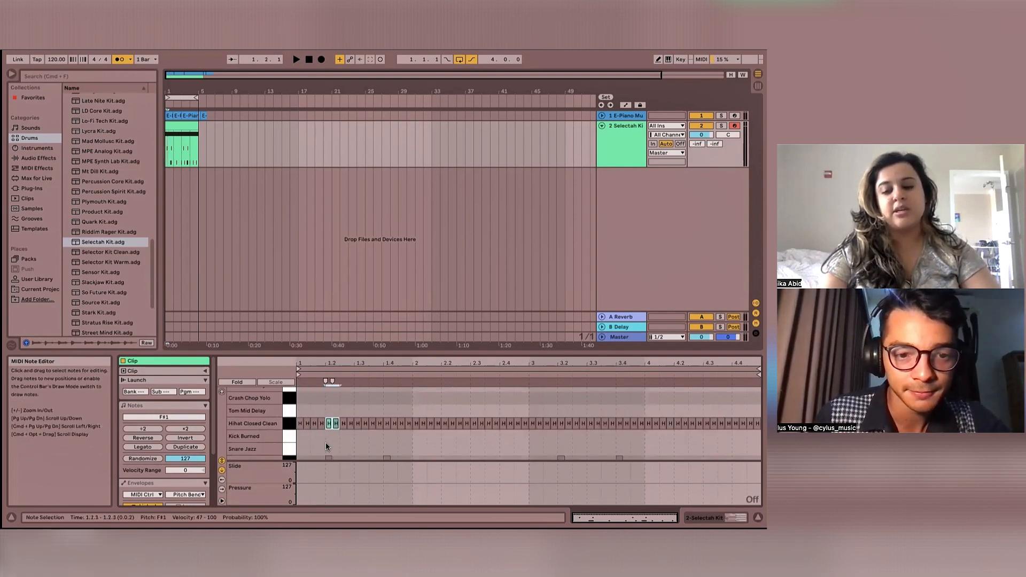
pyautogui.press('Right')
pyautogui.press('Right')
pyautogui.press('Right')
pyautogui.press('Right')
pyautogui.press('Right')
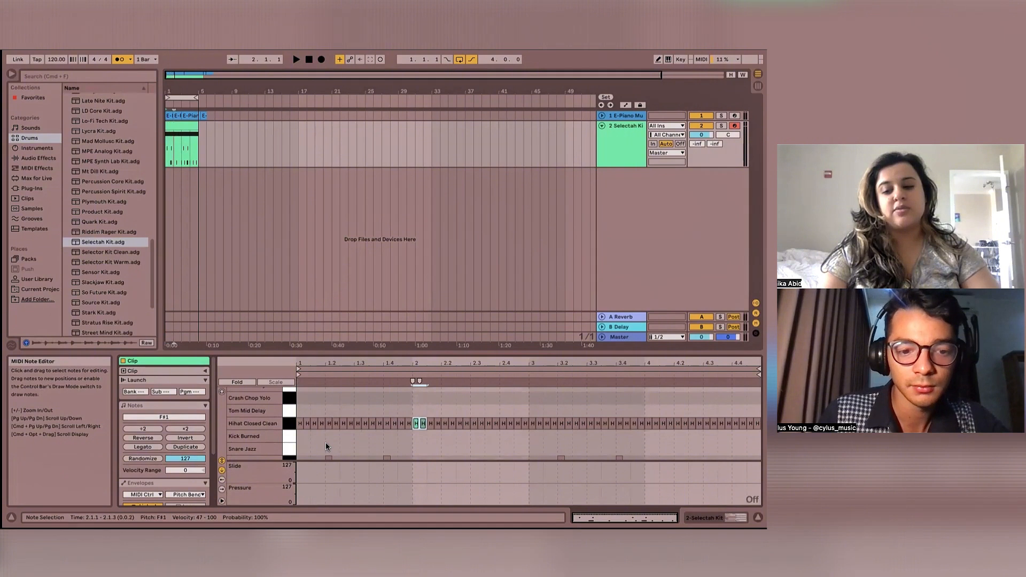
pyautogui.press('Right')
pyautogui.press('Right')
pyautogui.press('Right')
pyautogui.press('Right')
pyautogui.press('Right')
pyautogui.press('Right')
pyautogui.press('Right')
pyautogui.press('Right')
pyautogui.press('Right')
pyautogui.press('Right')
pyautogui.press('Right')
pyautogui.press('Right')
pyautogui.press('Right')
pyautogui.press('Right')
pyautogui.press('Right')
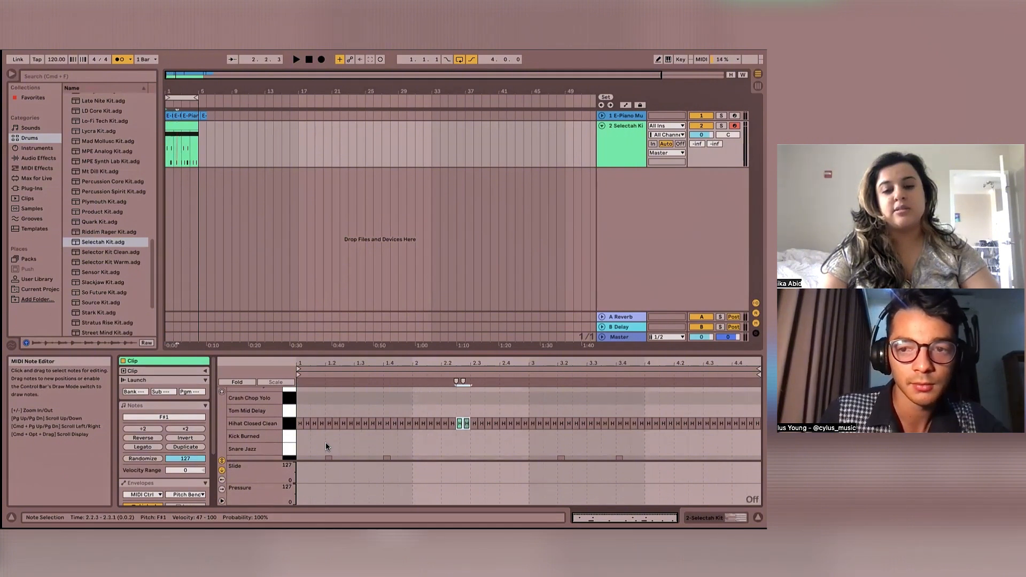
pyautogui.press('Right')
pyautogui.press('Right')
pyautogui.press('Right')
pyautogui.press('Right')
pyautogui.press('Right')
pyautogui.press('Right')
pyautogui.press('Right')
pyautogui.press('Right')
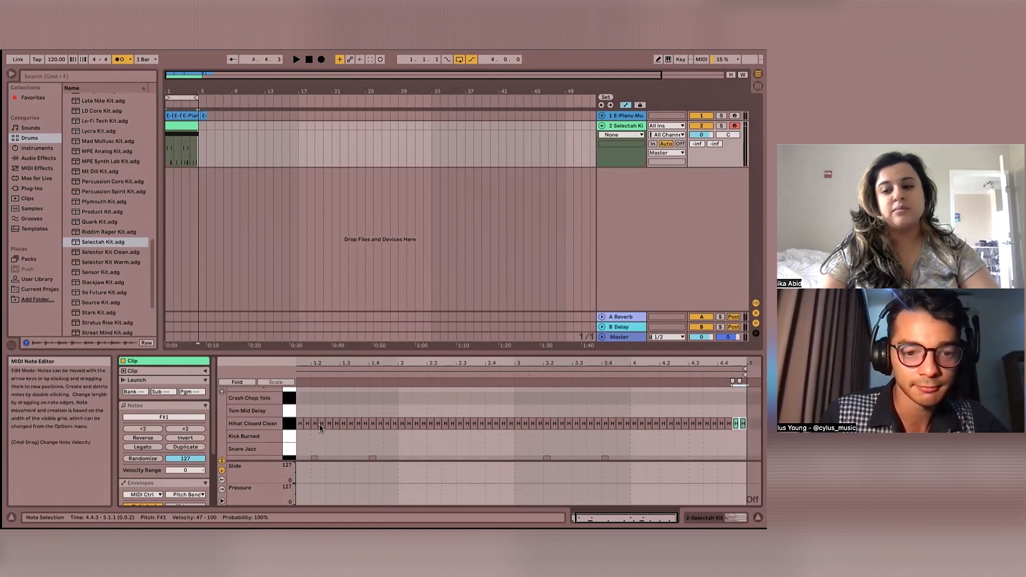
# Show only the Velocity lane beneath the note editor, hiding Slide and Pressure, and play back the pattern
pyautogui.click(300, 401)
pyautogui.press('super+a')
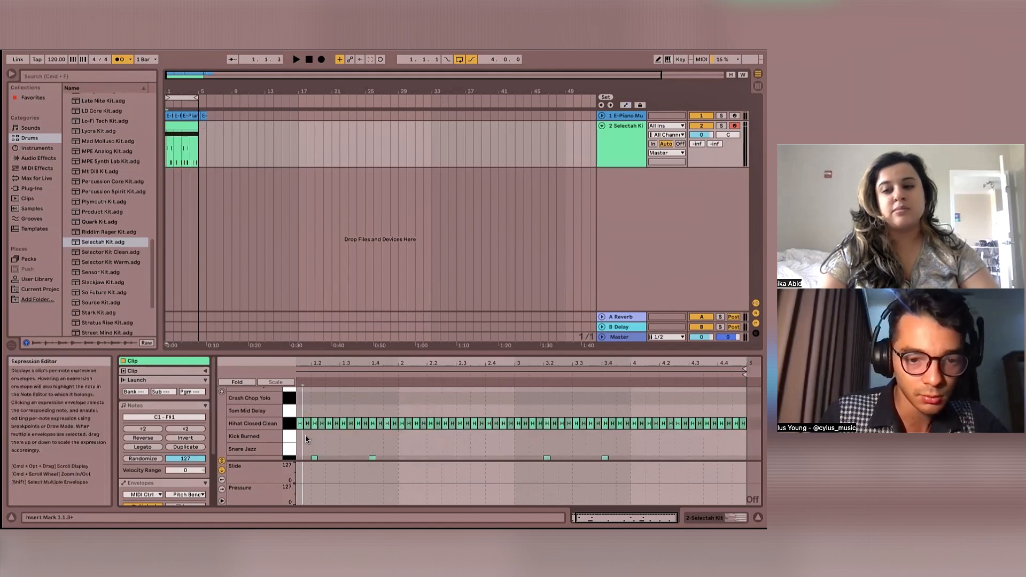
pyautogui.click(300, 425)
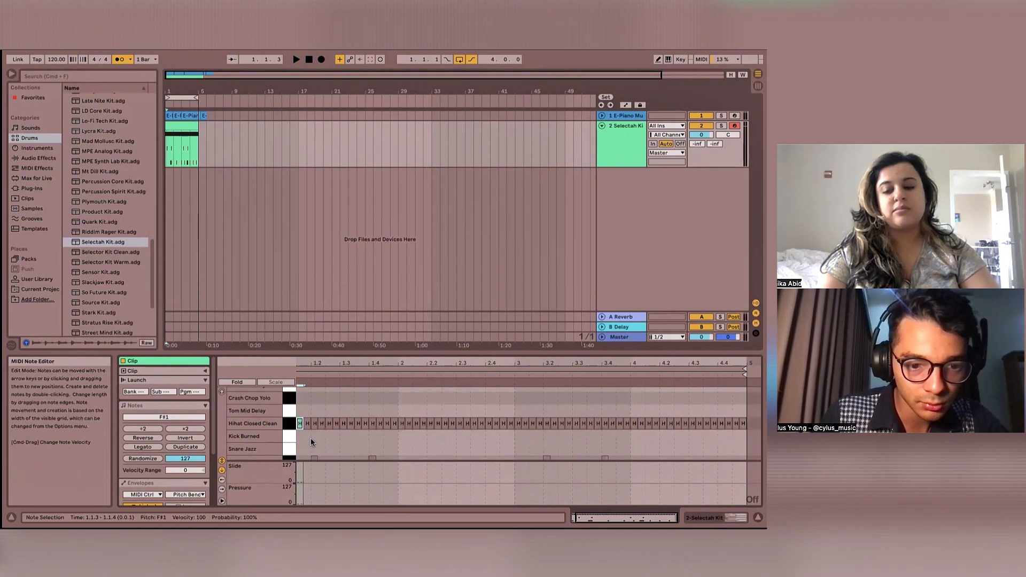
pyautogui.click(222, 480)
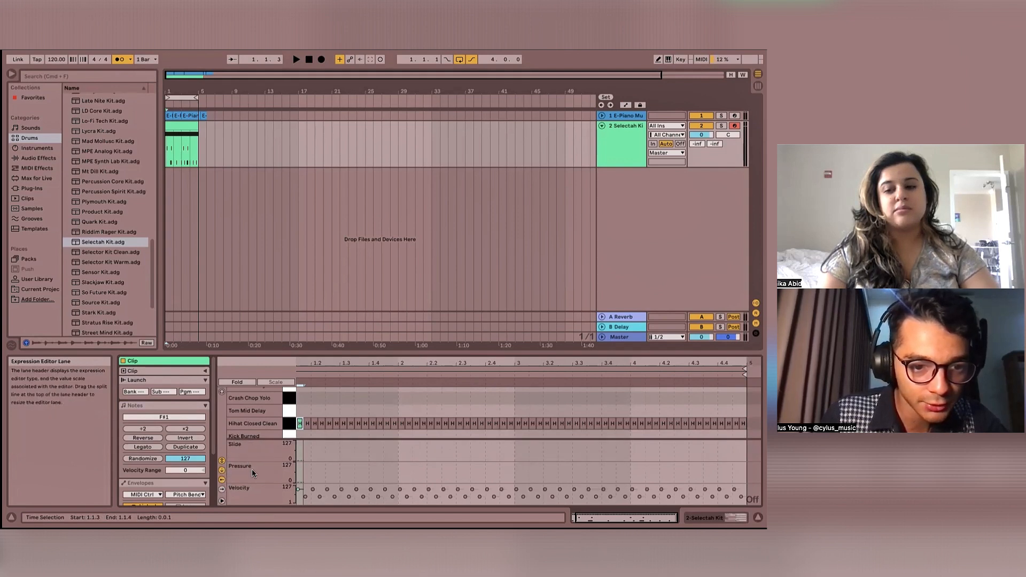
pyautogui.click(222, 474)
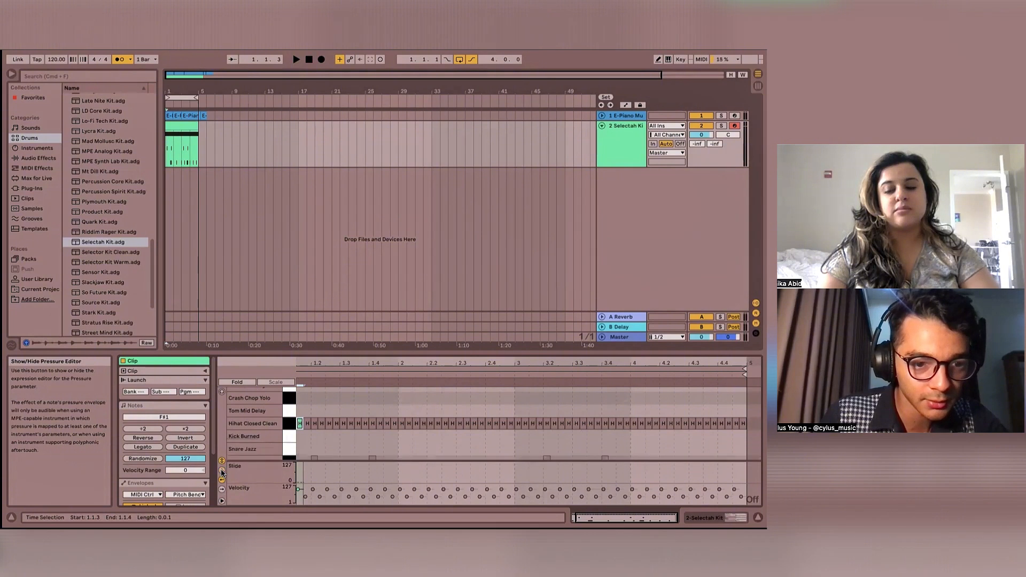
pyautogui.click(222, 466)
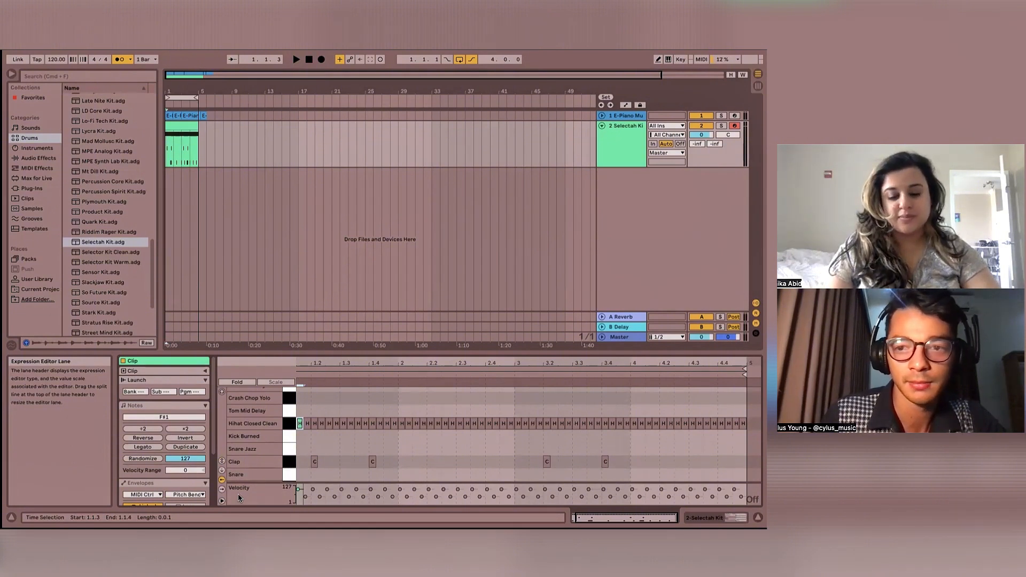
pyautogui.press('space')
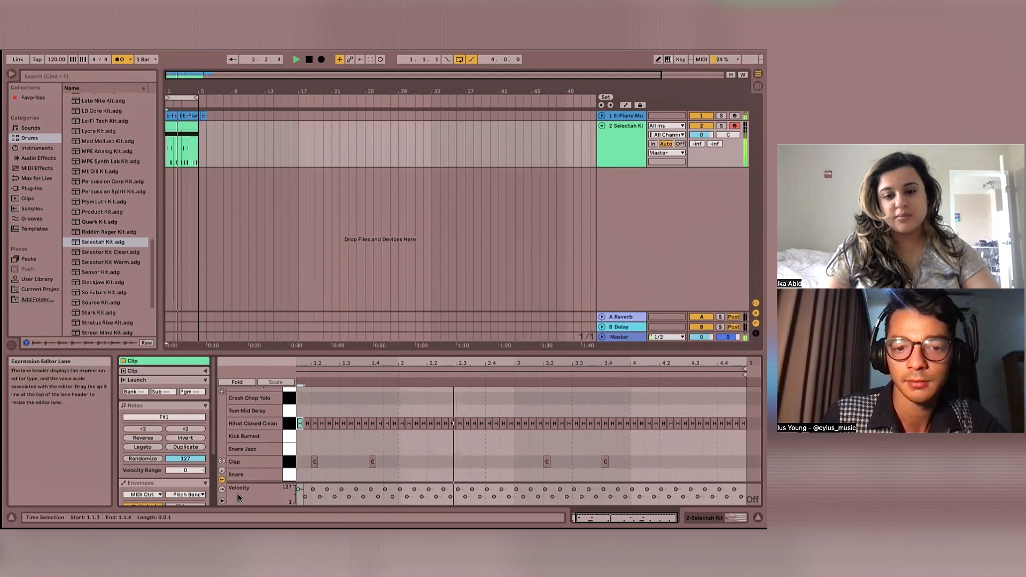
pyautogui.press('space')
# Duplicate the first bar of the Selectah Kit clip three times in the arrangement so it fills bars 1 to 4
pyautogui.moveTo(171, 156); pyautogui.dragTo(164, 155)
pyautogui.press('super+d')
pyautogui.press('super+d')
pyautogui.press('super+d')
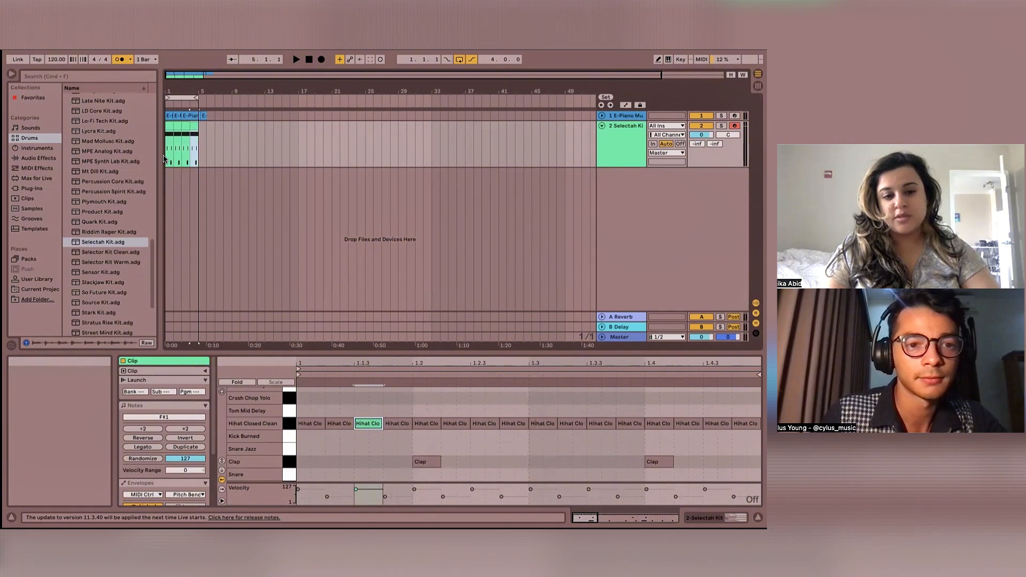
# Play the beat from 1.1.1 and enlarge the Velocity lane beneath the note editor
pyautogui.click(164, 155)
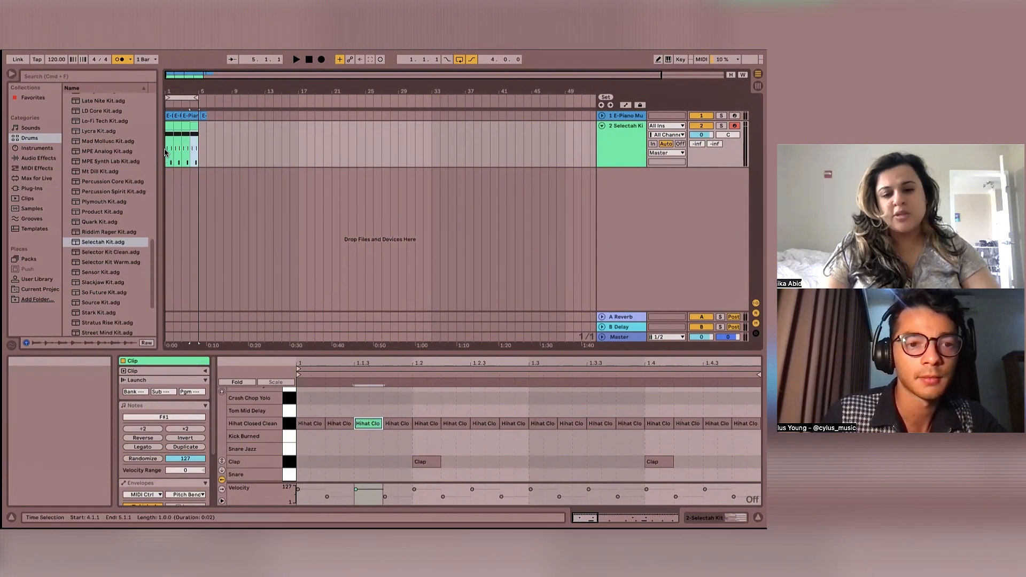
pyautogui.press('space')
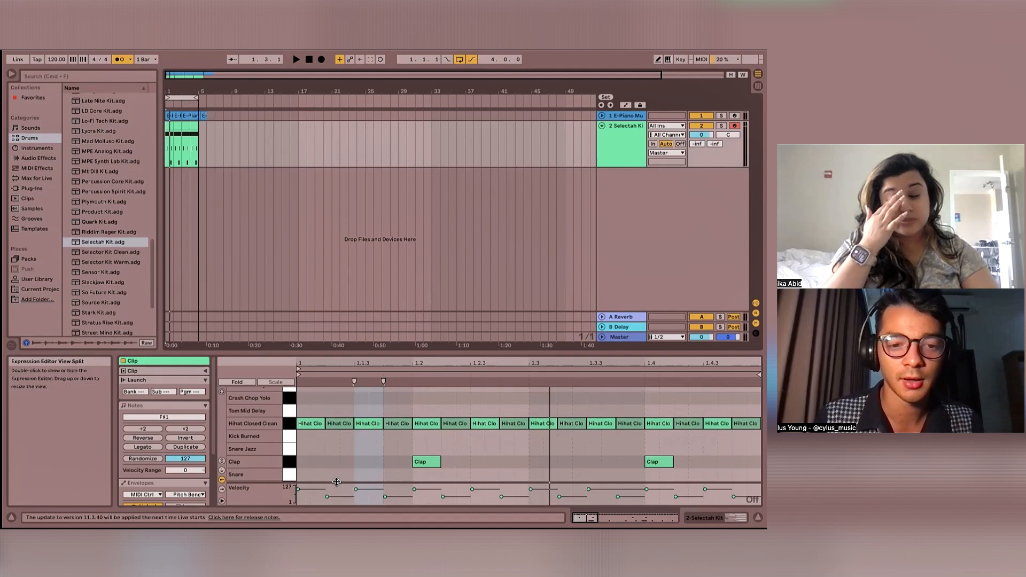
pyautogui.moveTo(337, 482); pyautogui.dragTo(340, 463)
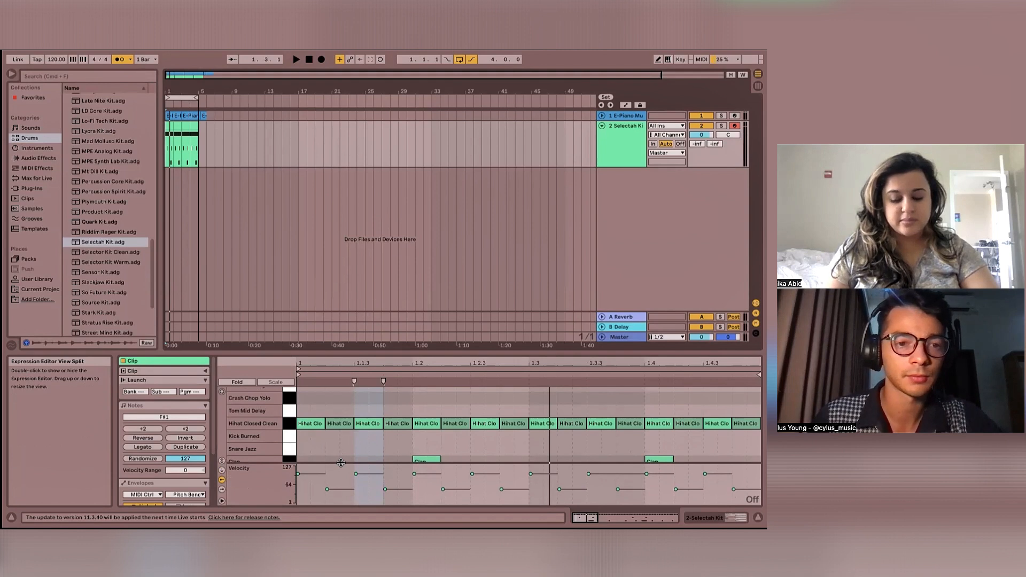
pyautogui.press('space')
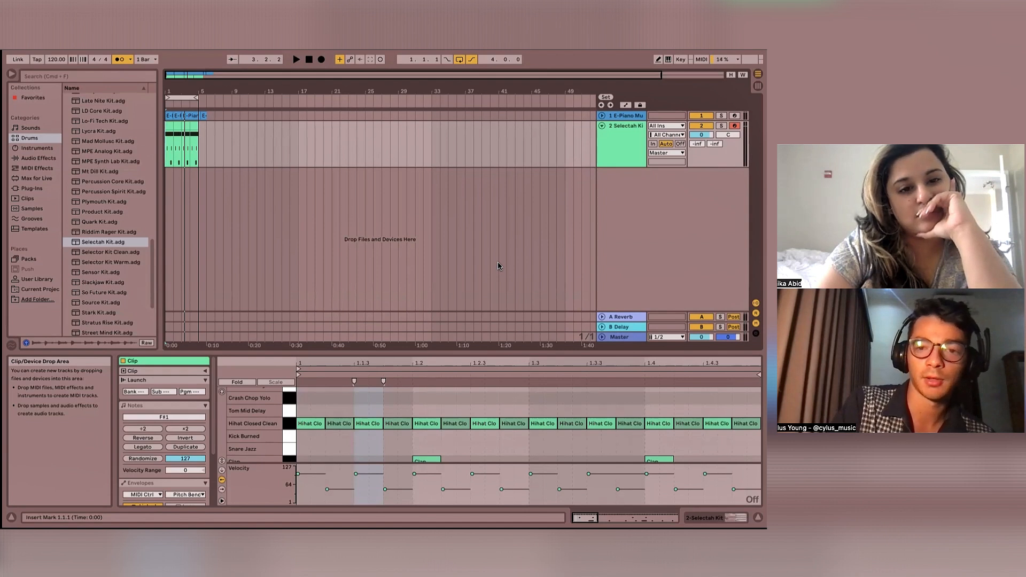
# Insert an audio track below the Selectah Kit track and arm it for recording
pyautogui.press('super+t')
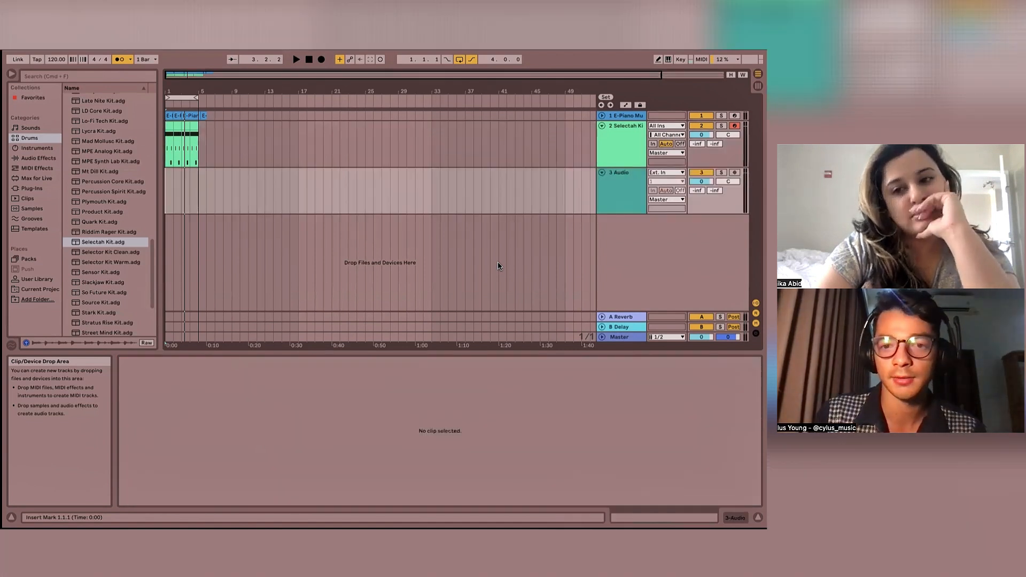
pyautogui.click(627, 187)
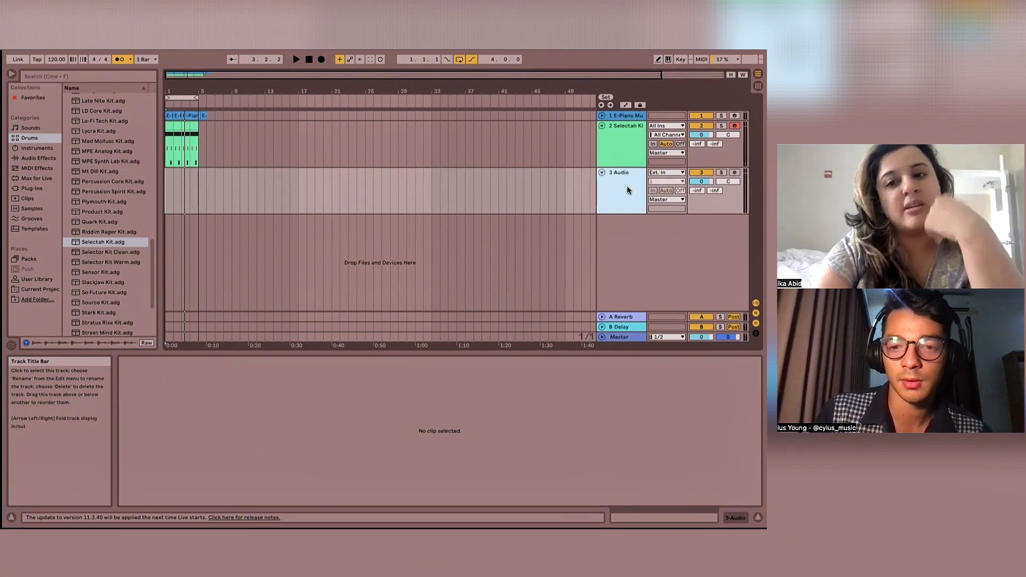
pyautogui.click(735, 173)
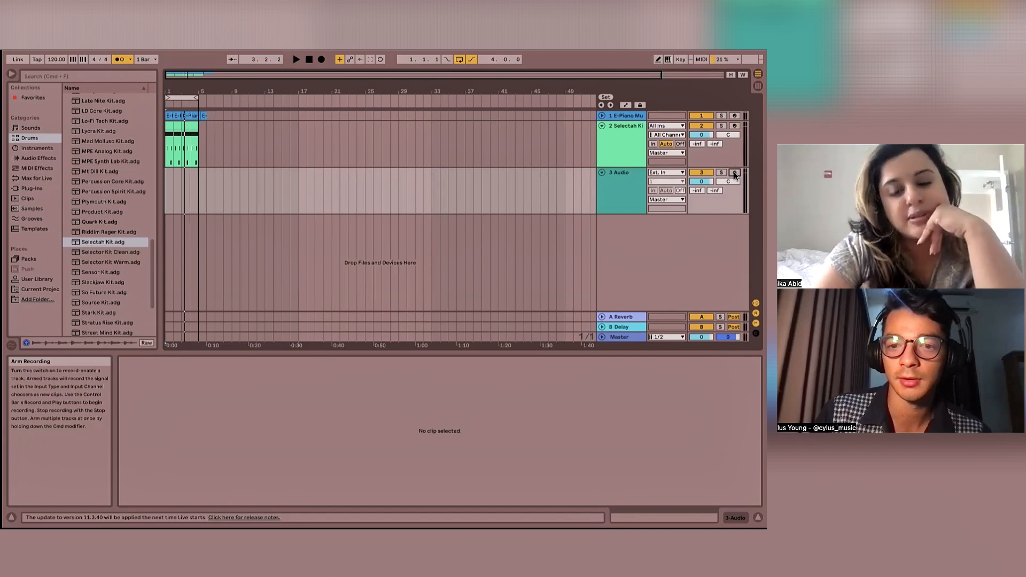